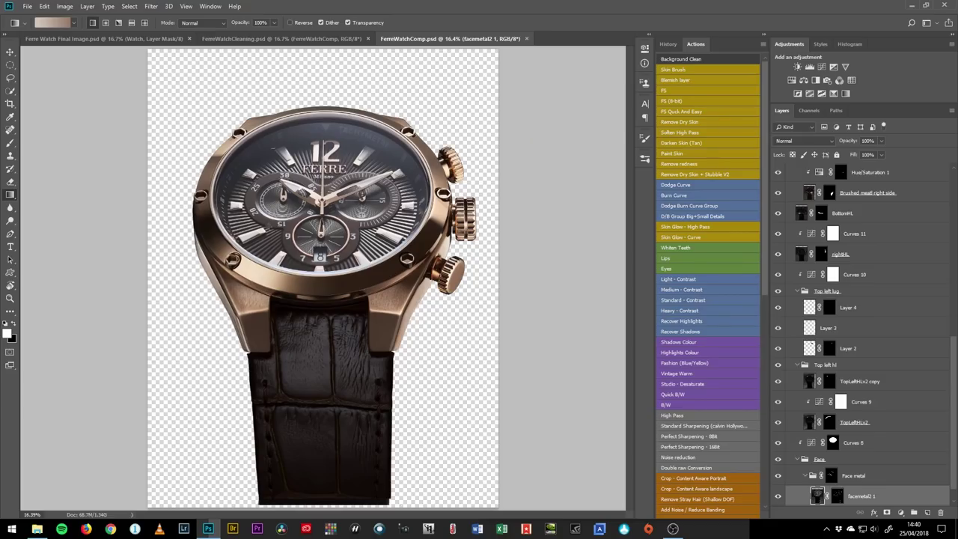
Step: Load all the TIFF files from the STACKS folder as layers of one new document with Load Files into Stack
left_click(27, 6)
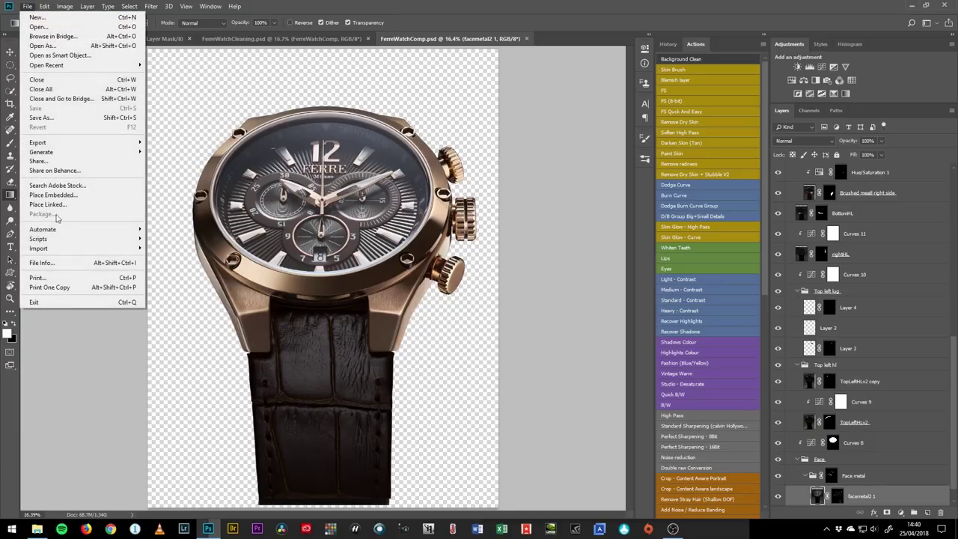
mouse_move(80, 238)
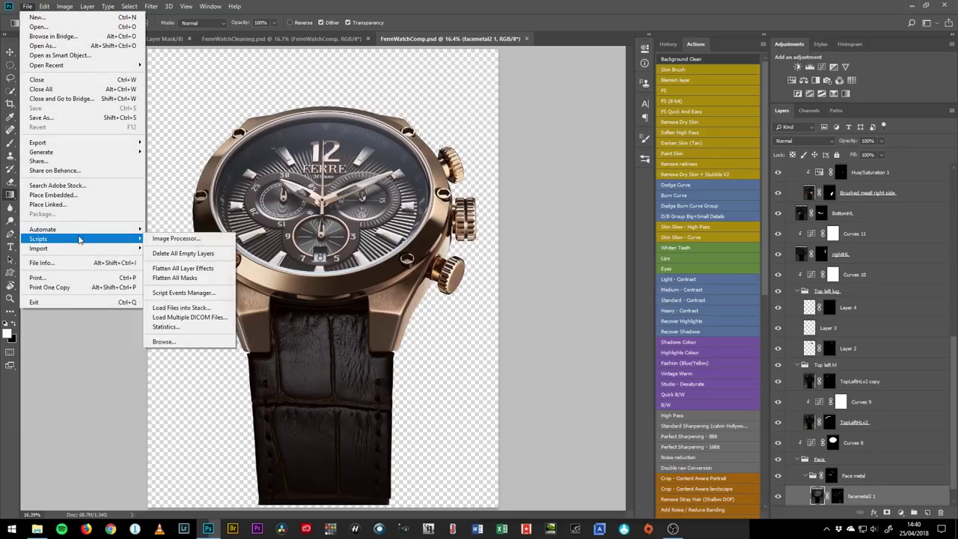
left_click(209, 308)
left_click(516, 231)
left_click(470, 247)
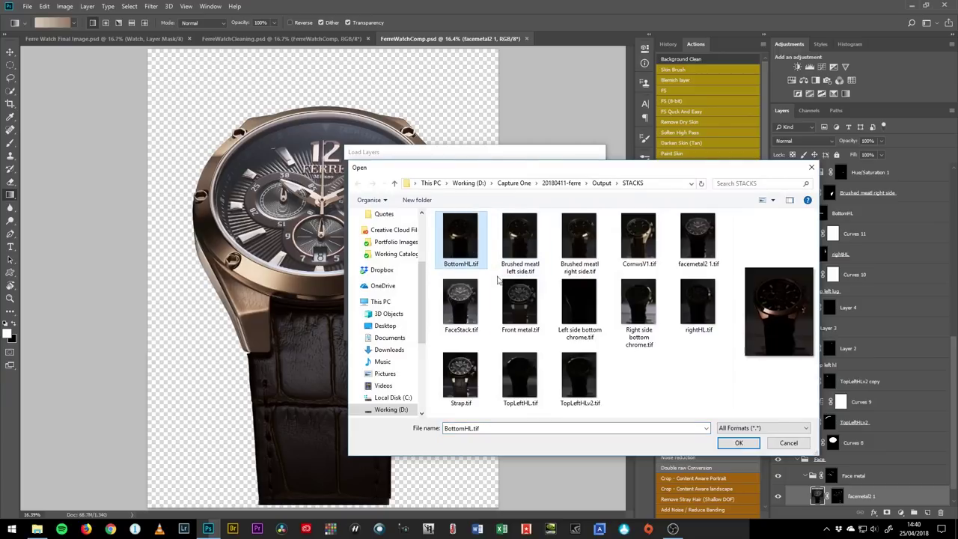
left_click(593, 392, "shift")
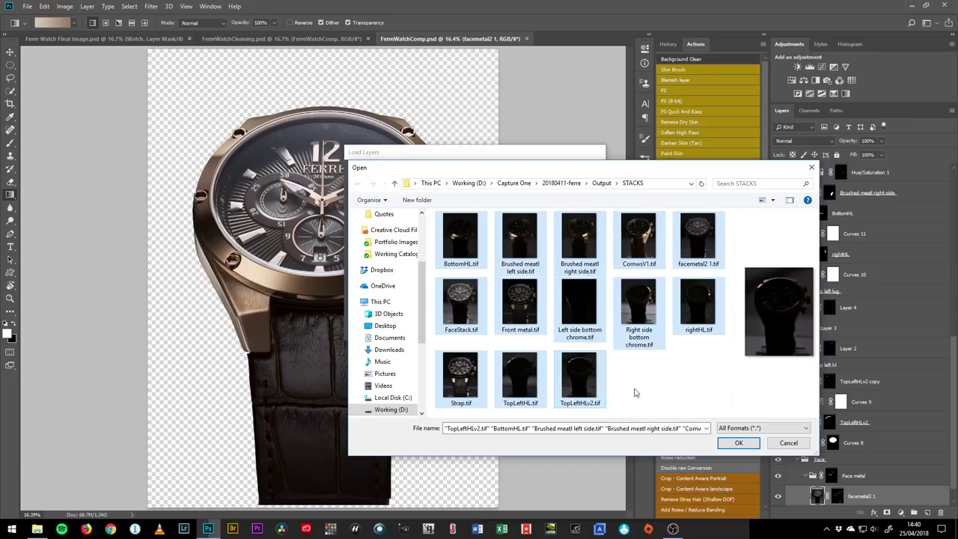
left_click(734, 443)
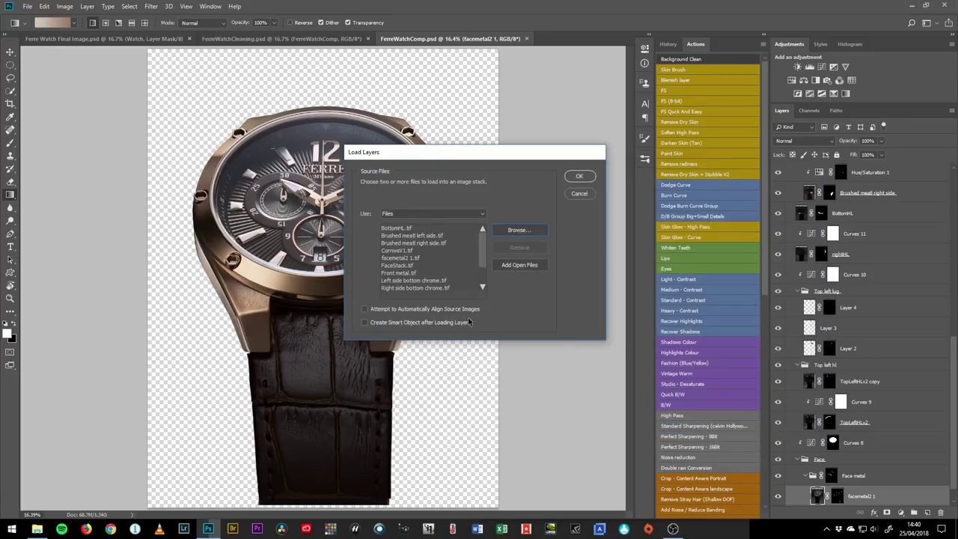
left_click(385, 310)
left_click_drag(513, 155, 482, 118)
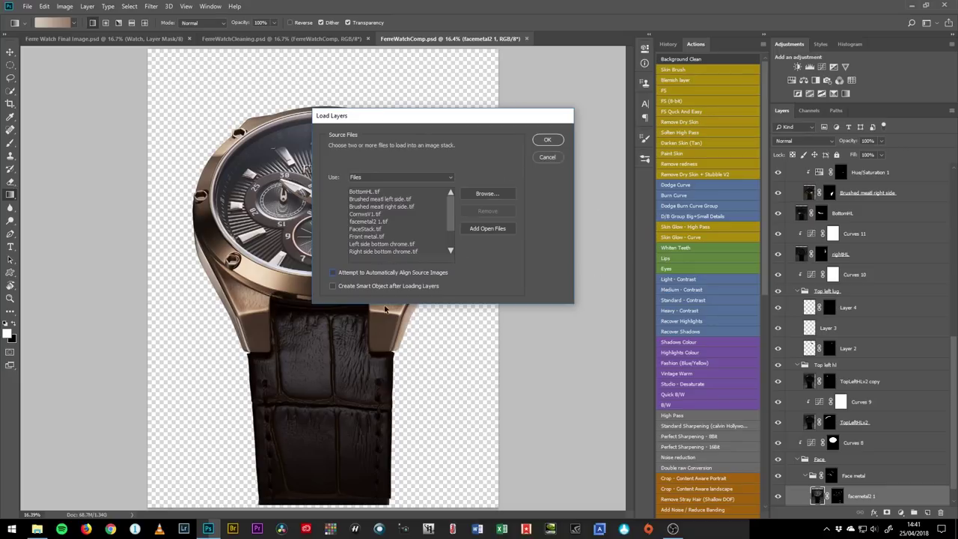
left_click(536, 144)
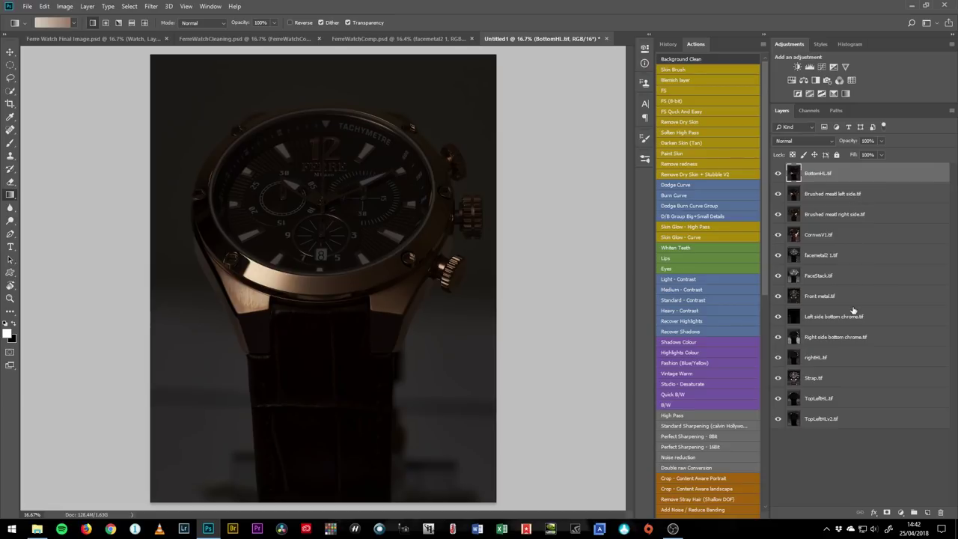
Step: Reorder the layers so CornwsV1, TopLeftHLv2 and FaceStack lie on top of the stack, in that order
left_click(853, 257)
left_click_drag(847, 277, 846, 174)
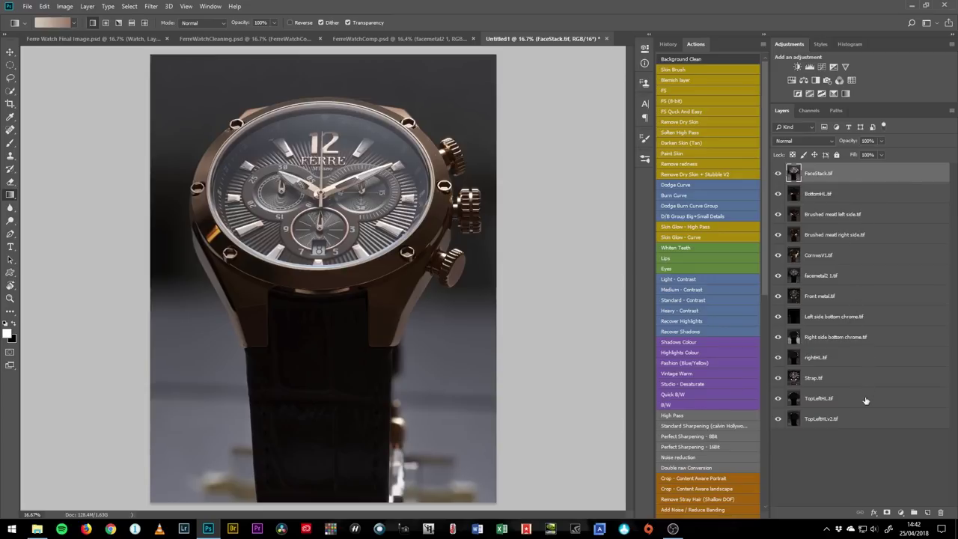
left_click_drag(866, 418, 842, 170)
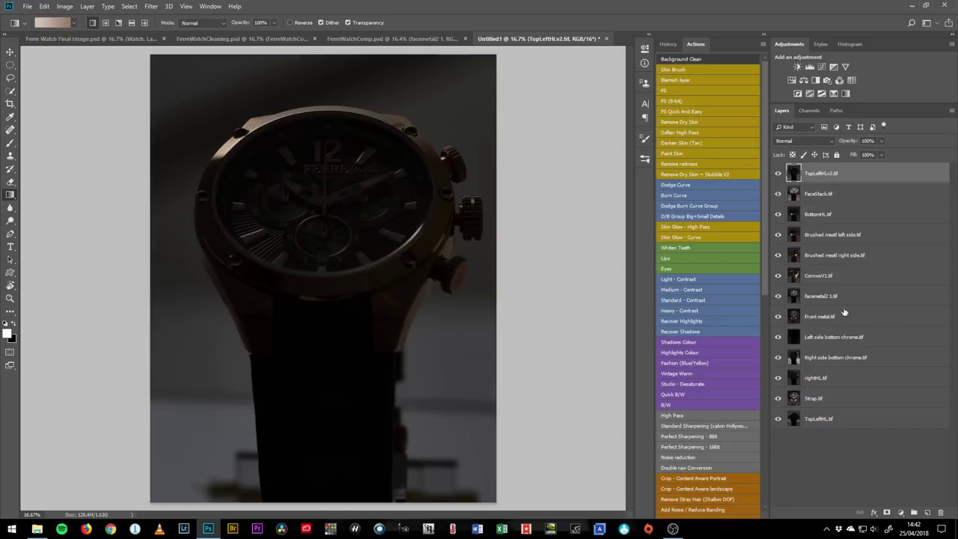
left_click_drag(843, 277, 827, 172)
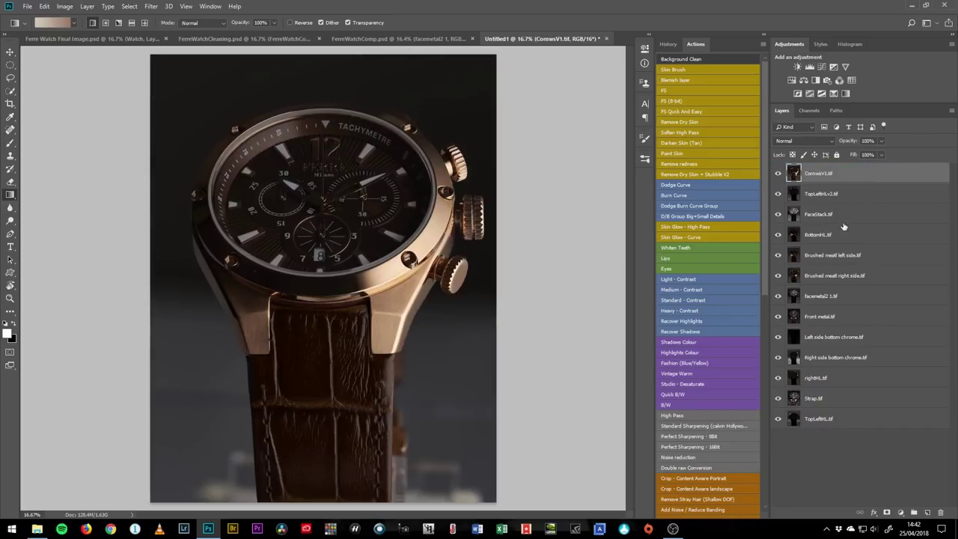
Step: Hide the CornwsV1 and TopLeftHLv2 layers and delete every layer below FaceStack
left_click_drag(777, 195, 778, 173)
left_click(827, 214)
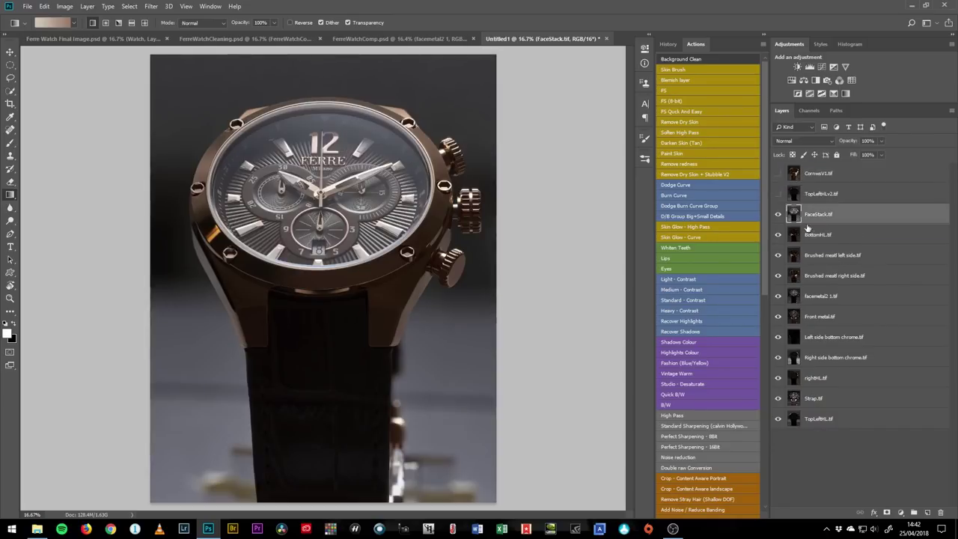
left_click_drag(778, 234, 778, 419)
left_click(865, 238)
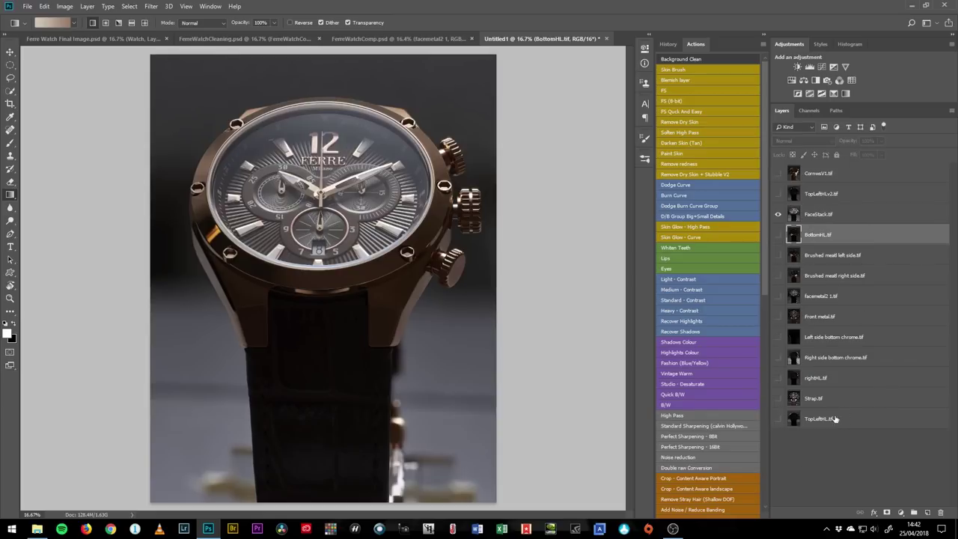
left_click(865, 424, "shift")
key("Delete")
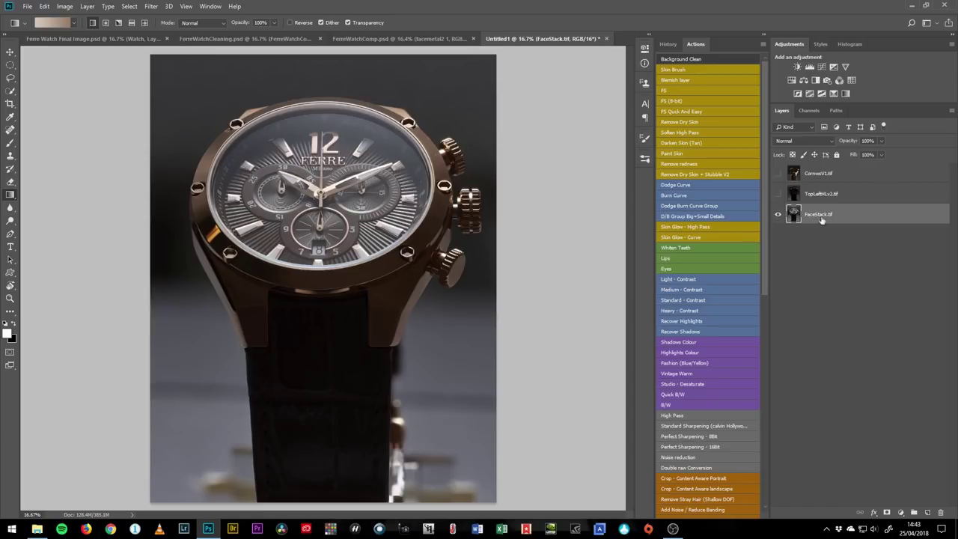
Step: Toggle the TopLeftHLv2 layer's visibility to compare its watch position with FaceStack
left_click(832, 194)
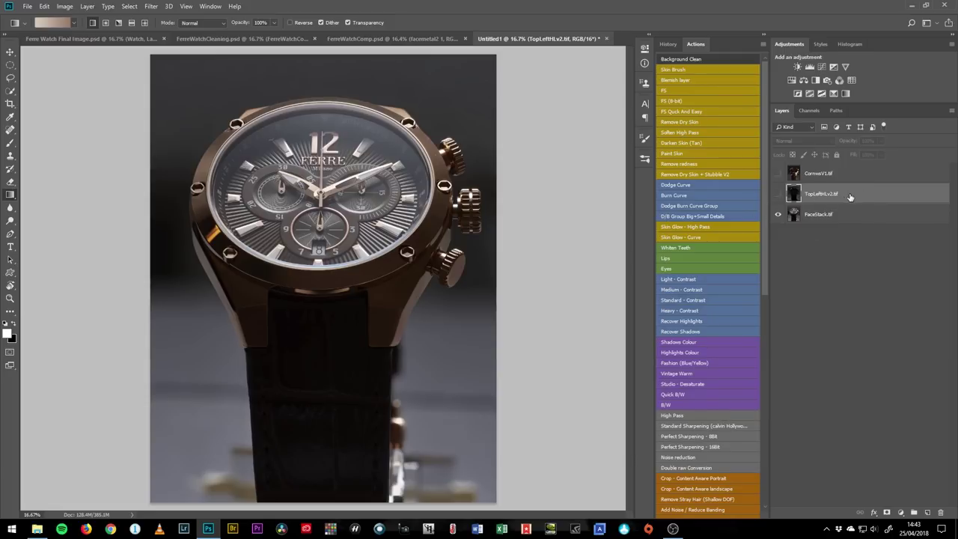
left_click(778, 194)
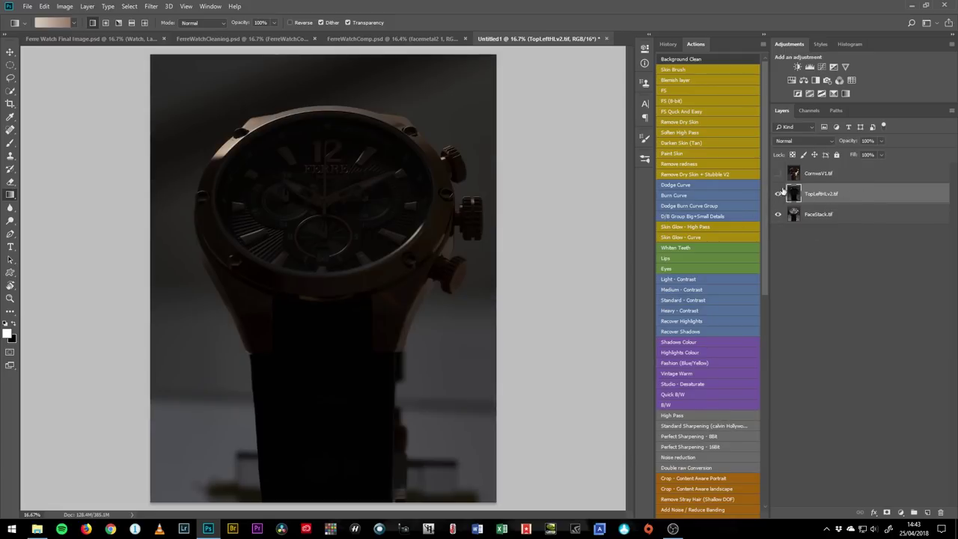
left_click(778, 194)
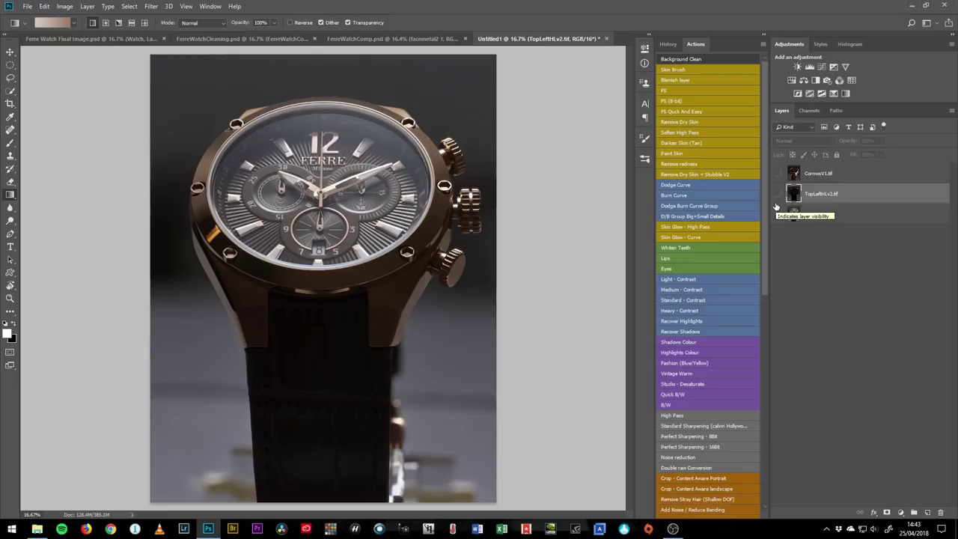
Step: Show the TopLeftHLv2 layer and set its blend mode to Difference to reveal misalignment on the dial
key("z")
left_click_drag(292, 212, 339, 424)
key("space")
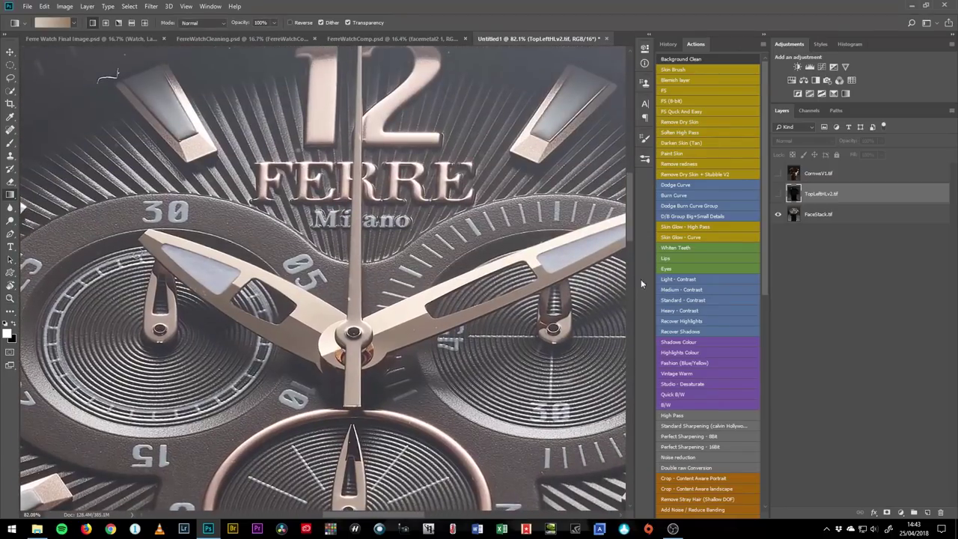
left_click(778, 194)
left_click(802, 141)
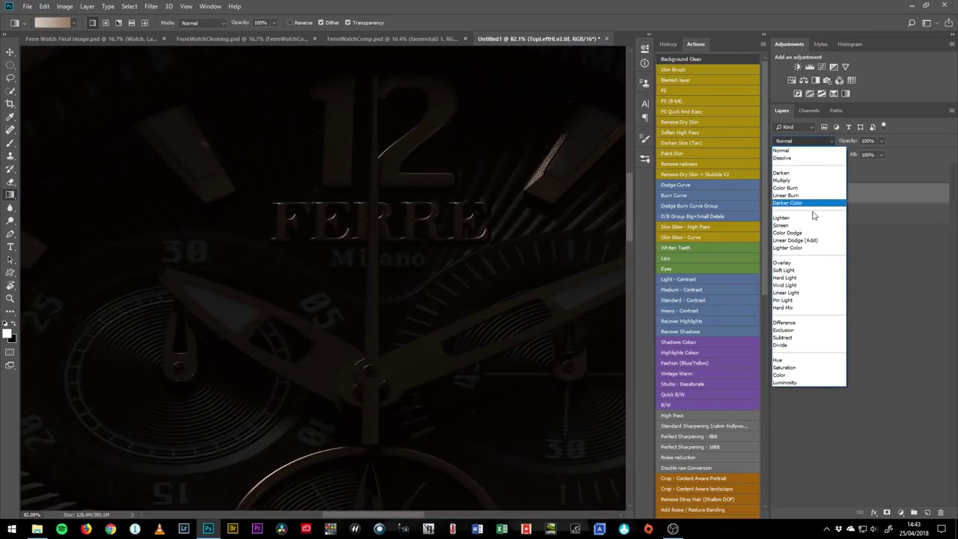
left_click(797, 323)
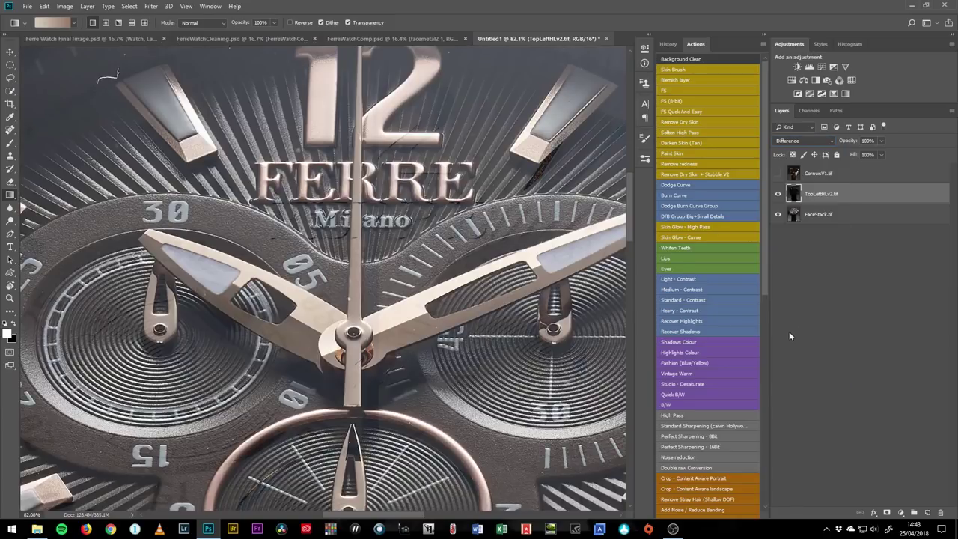
Step: Move the TopLeftHLv2 layer so its date window and lower subdial line up with those in FaceStack
left_click_drag(312, 209, 304, 70)
left_click_drag(358, 374, 346, 189)
key("z")
left_click_drag(324, 269, 374, 289)
key("g")
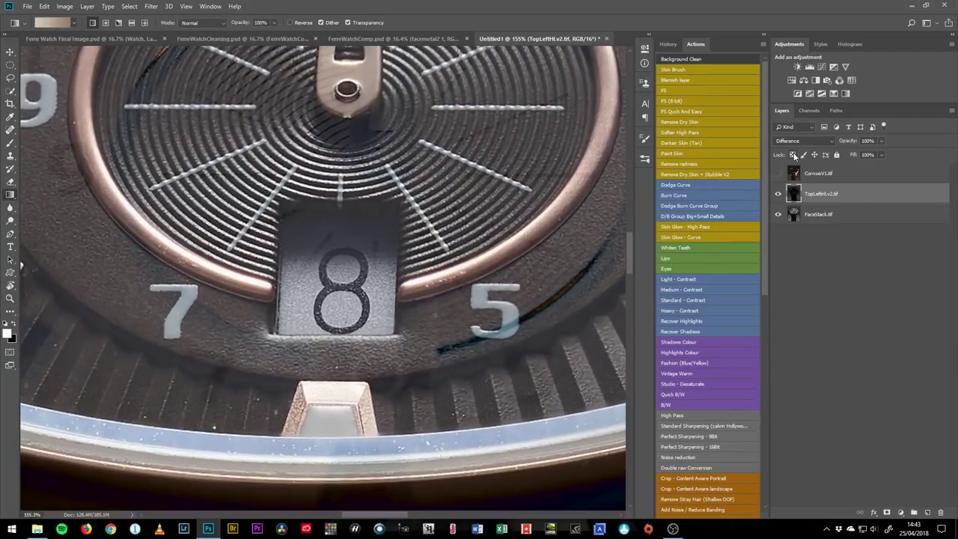
key("v")
left_click_drag(431, 155, 483, 201)
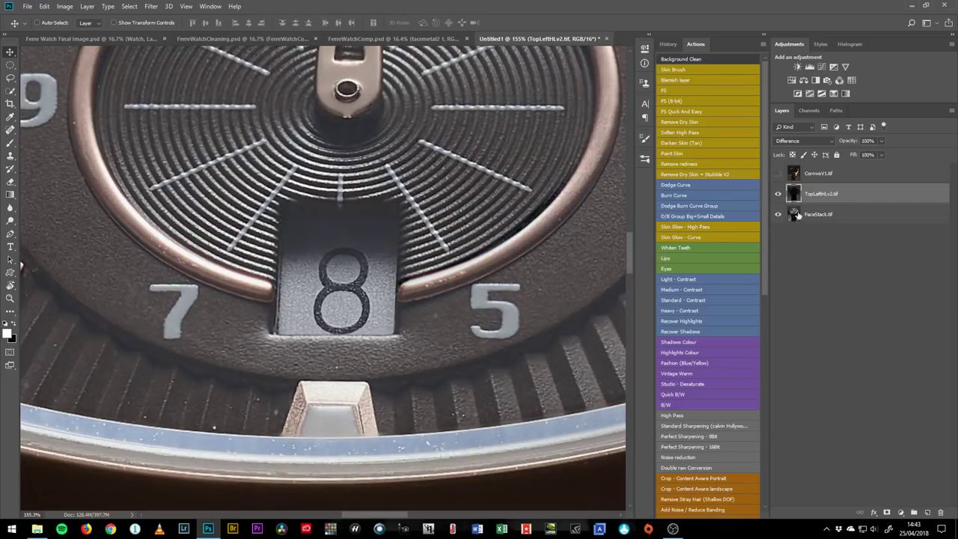
left_click_drag(346, 269, 385, 283)
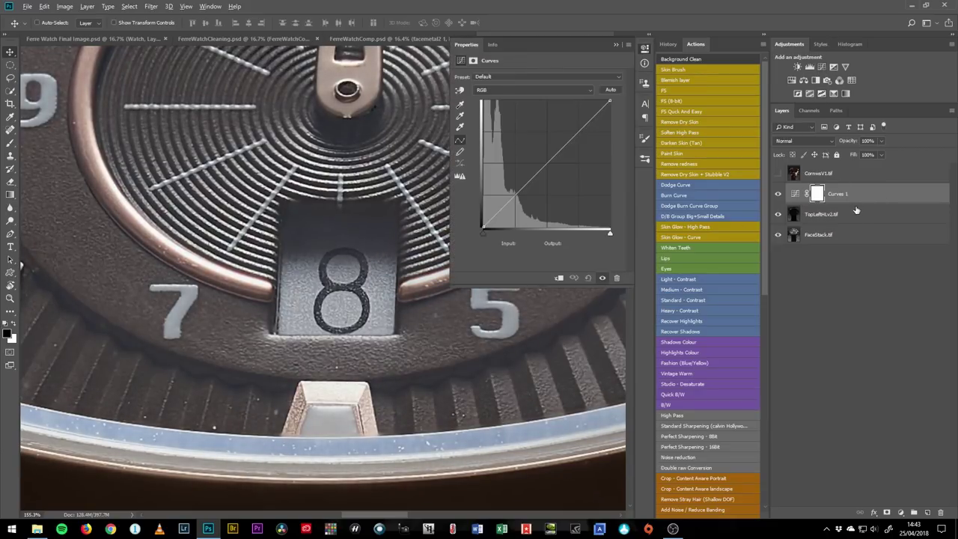
Step: Clip a Curves adjustment to the TopLeftHLv2 layer and brighten it with a point at input 125, output 206
left_click(861, 203, "alt")
left_click_drag(555, 143, 546, 124)
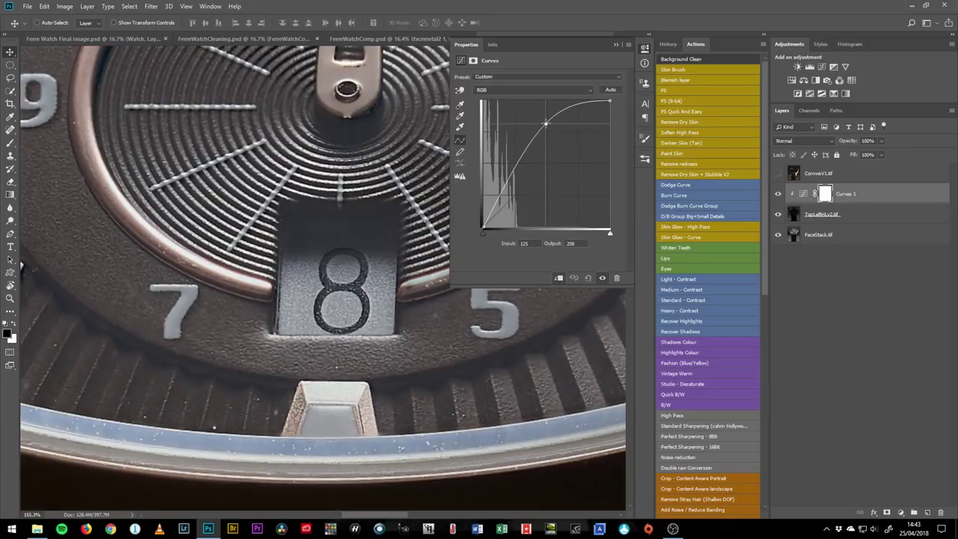
Step: Reposition the TopLeftHLv2 layer over FaceStack to X -46 px, Y -80 px
left_click(794, 216)
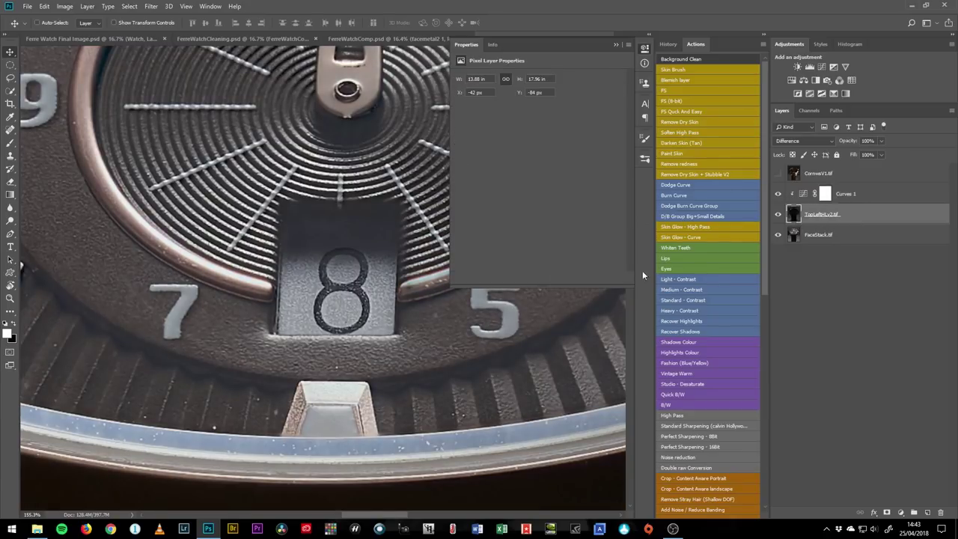
left_click_drag(381, 338, 400, 322)
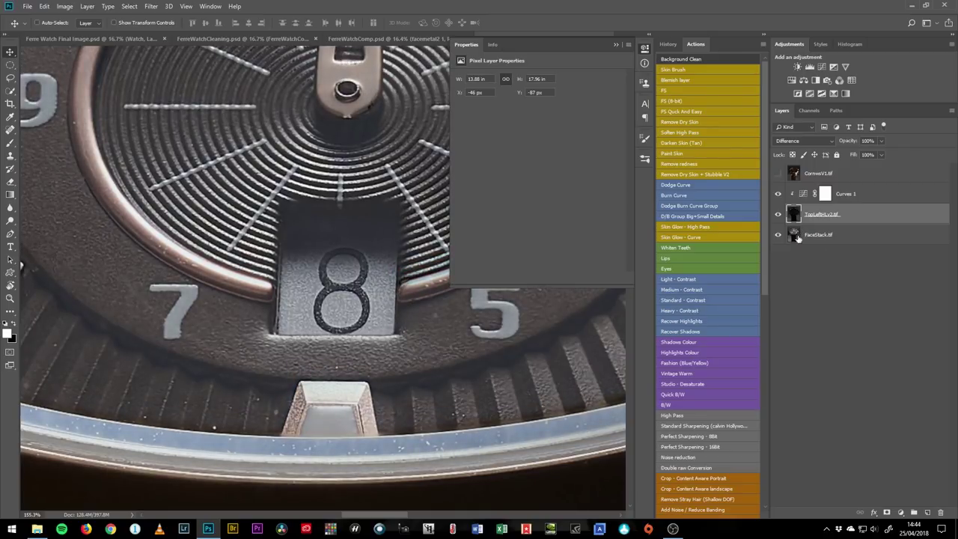
key("Down")
key("Down")
key("Down")
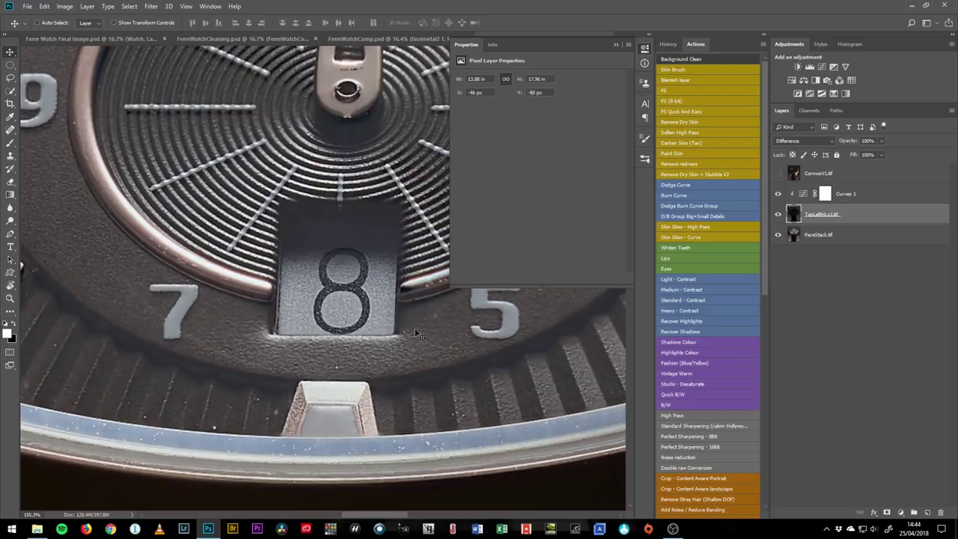
Step: Nudge the TopLeftHLv2 layer left and slightly up around the date window, and collapse the layer properties
key("Left")
key("Left")
key("Left")
key("Left")
key("Left")
key("Left")
key("Left")
key("Left")
key("Left")
key("Up")
key("Up")
left_click(614, 45)
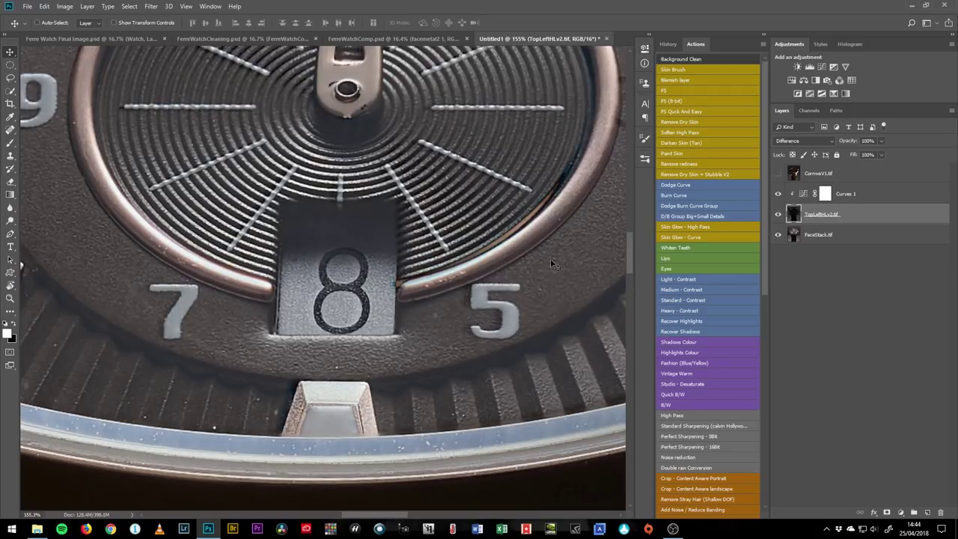
Step: Move the TopLeftHLv2 layer so its bezel edge and upper-left screw line up with FaceStack
left_click_drag(285, 240, 459, 352)
left_click_drag(225, 150, 158, 361)
left_click_drag(420, 306, 370, 255)
left_click_drag(427, 370, 289, 194)
left_click_drag(554, 487, 473, 355)
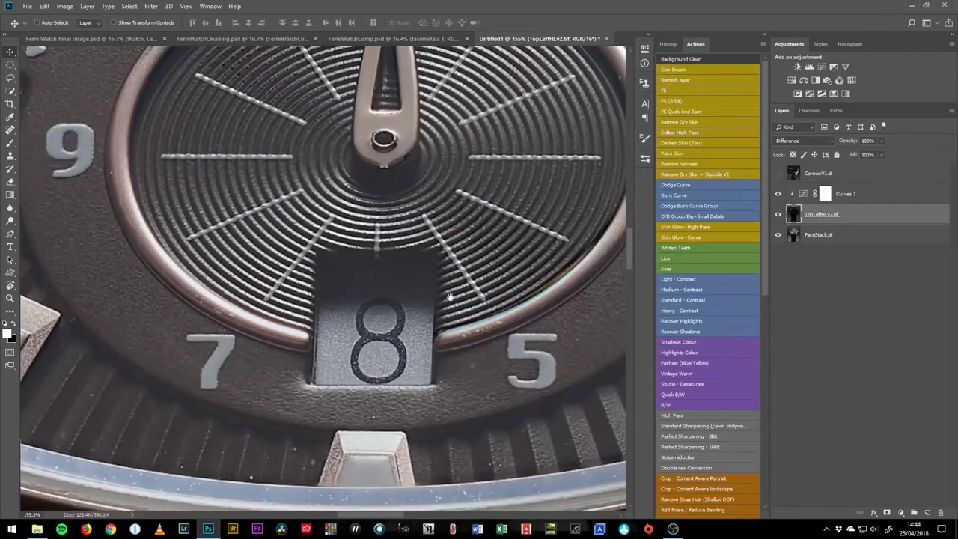
scroll(449, 297, "up", 8)
scroll(449, 297, "left", 4)
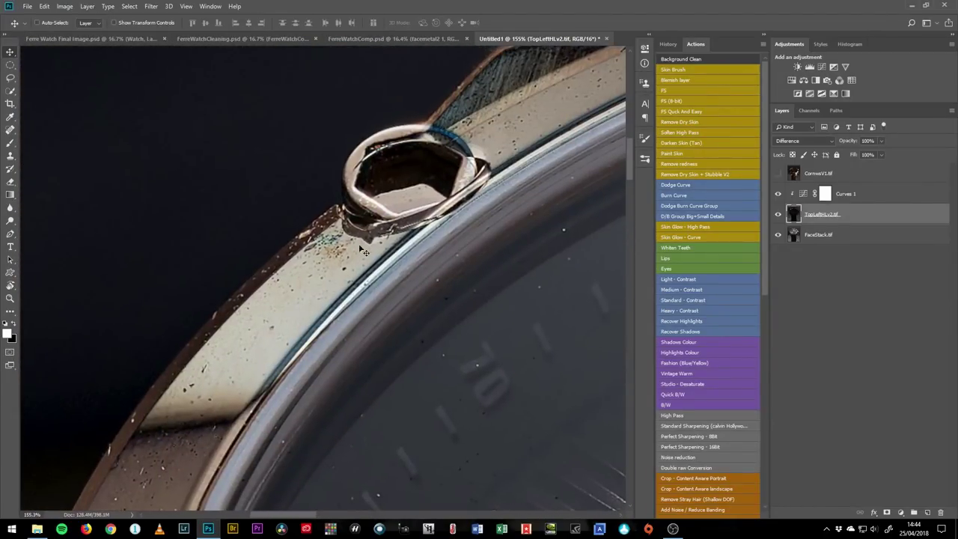
left_click_drag(342, 292, 328, 238)
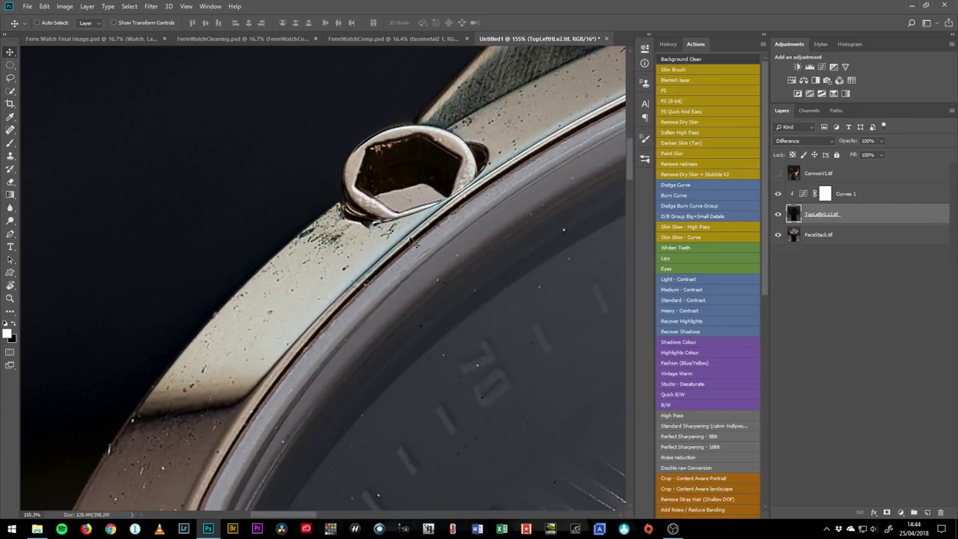
Step: Fine-tune the TopLeftHLv2 layer's vertical position along the upper-left bezel in small nudges, and check the whole watch
left_click_drag(418, 236, 363, 306)
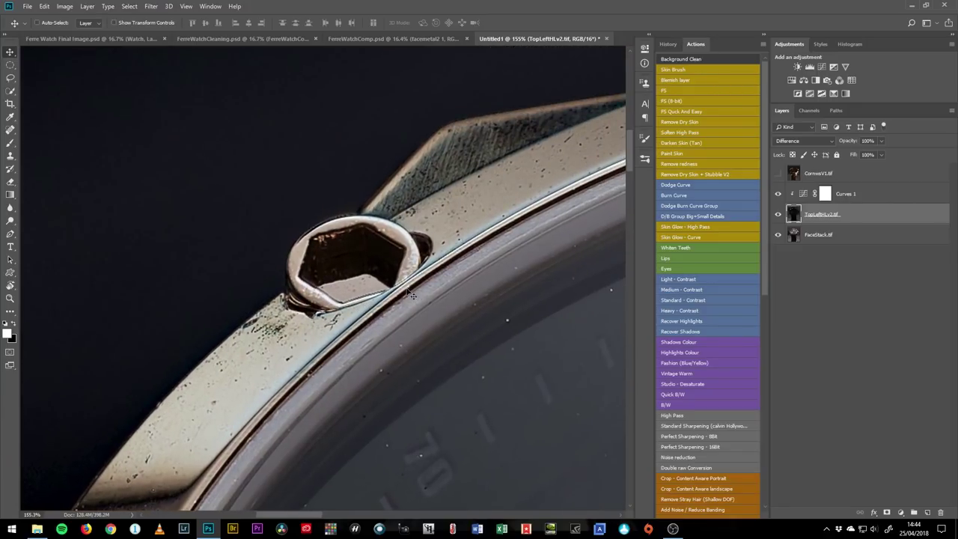
mouse_move(386, 259)
left_mouse_down()
mouse_move(400, 270)
mouse_move(389, 258)
mouse_move(392, 265)
left_mouse_up()
key("Up")
key("Up")
key("Up")
key("Up")
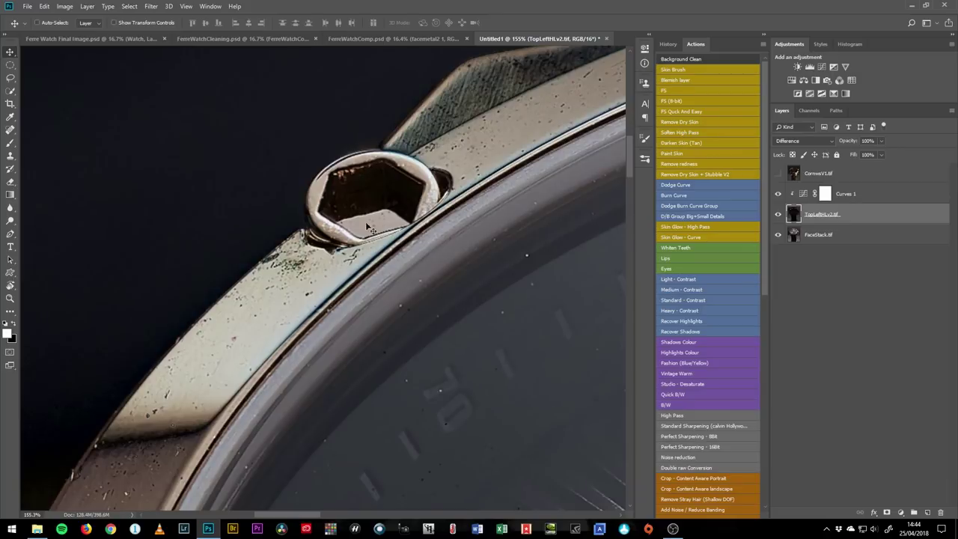
key("Down")
key("Down")
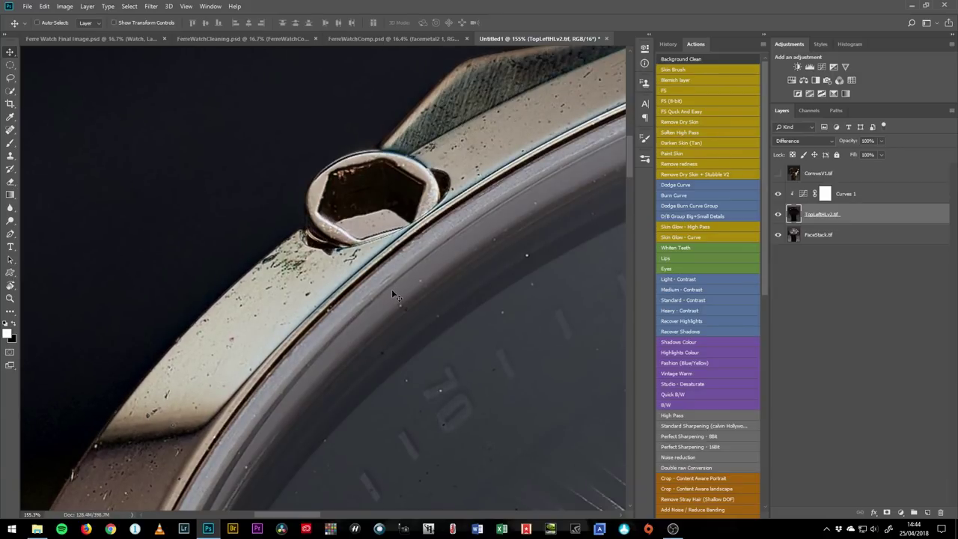
left_click_drag(305, 347, 359, 253)
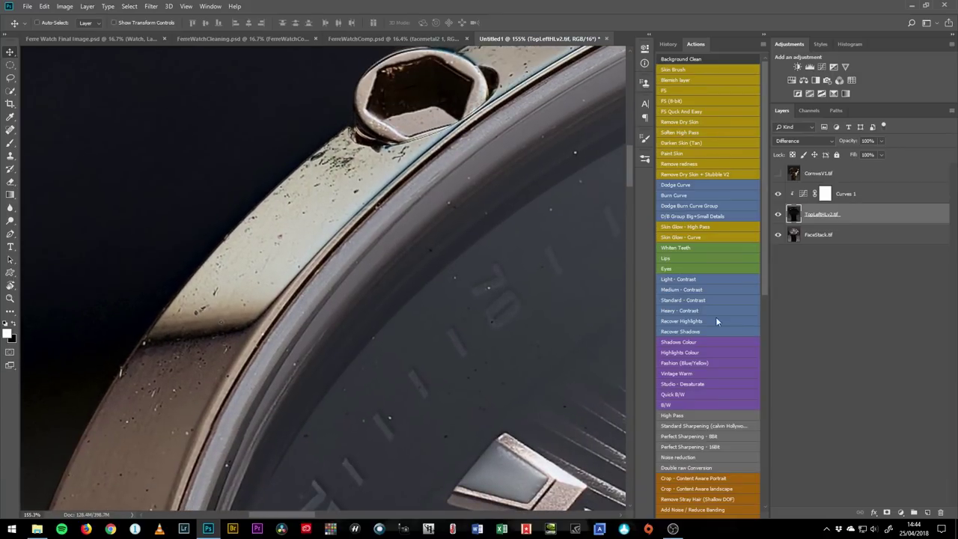
key("ctrl+0")
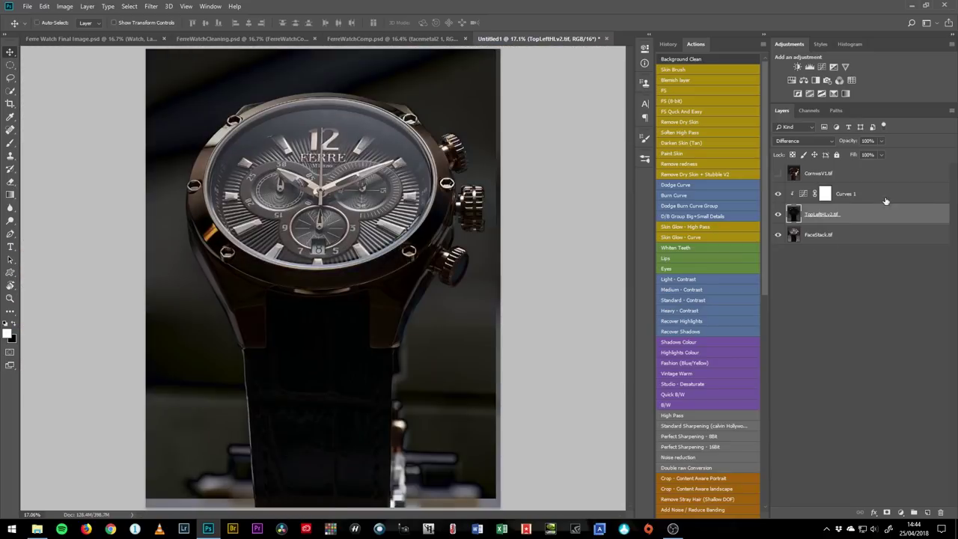
Step: Merge the Curves 1 adjustment into the TopLeftHLv2 layer and set the merged layer's blend mode to Lighten
key("ctrl+e")
left_click(812, 142)
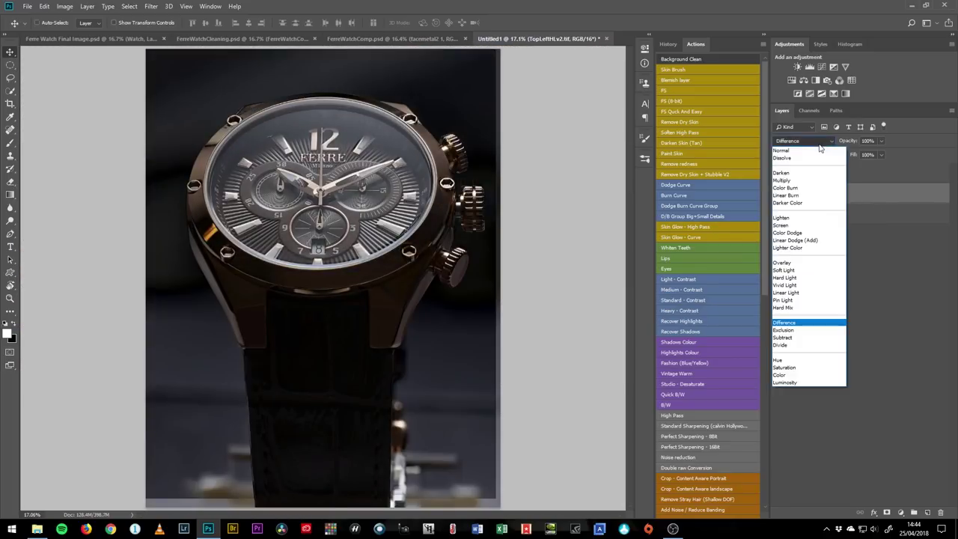
left_click(806, 221)
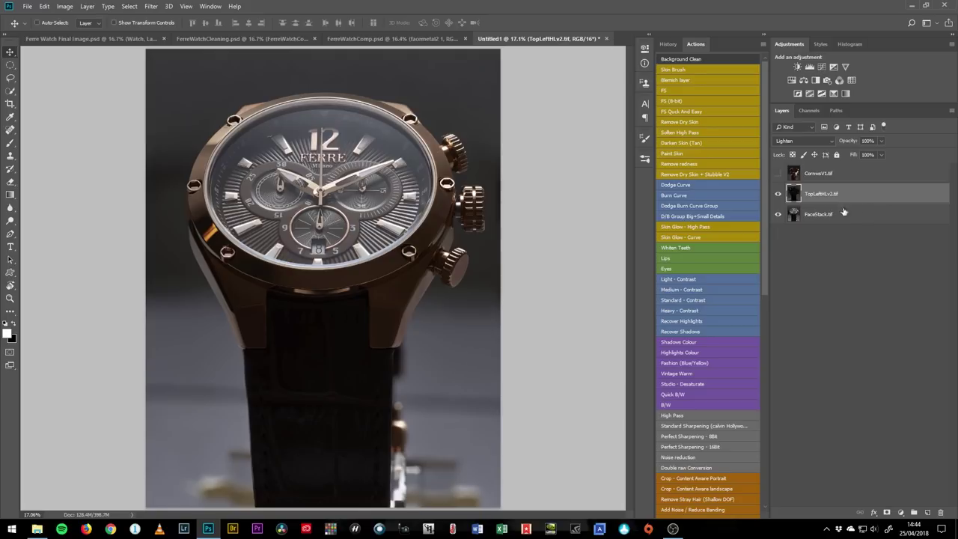
Step: Compare the upper-left bezel highlight with the TopLeftHLv2 layer hidden and shown
left_click(779, 196)
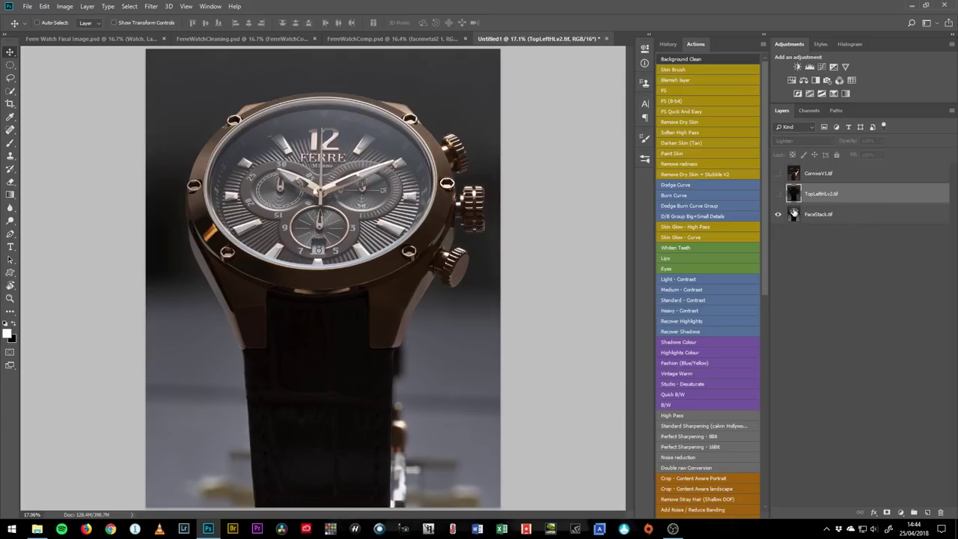
left_click(779, 194)
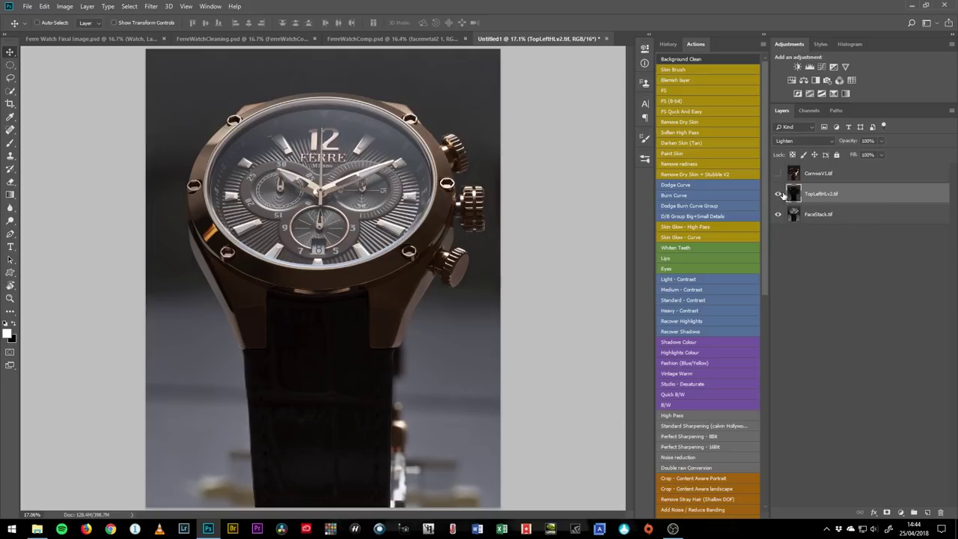
key("ctrl+space")
left_click_drag(214, 142, 242, 159)
left_click_drag(241, 159, 305, 310)
left_click(778, 193)
left_click(778, 194)
left_click(777, 195)
left_click(778, 194)
Step: Add an inverted black mask to TopLeftHLv2 and brush white over the upper-left bezel to reveal only its highlight
left_click(888, 512)
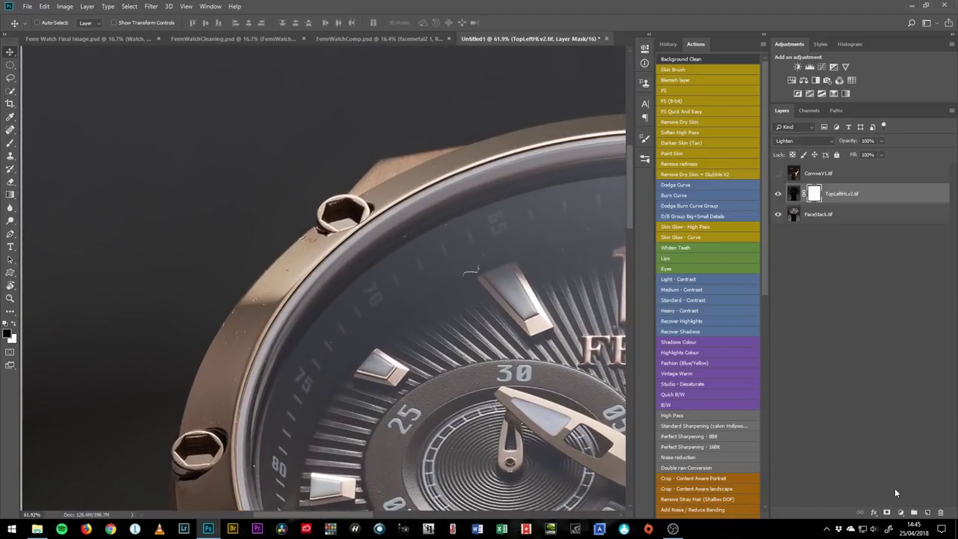
key("ctrl+i")
key("ctrl+space")
mouse_move(422, 283)
left_mouse_down()
mouse_move(396, 280)
mouse_move(304, 306)
mouse_move(101, 298)
left_mouse_up()
key("b")
key("x")
mouse_move(253, 279)
left_mouse_down()
mouse_move(223, 282)
mouse_move(243, 283)
mouse_move(234, 294)
mouse_move(362, 207)
mouse_move(437, 193)
mouse_move(306, 228)
mouse_move(360, 250)
mouse_move(227, 303)
left_mouse_up()
key("ctrl+0")
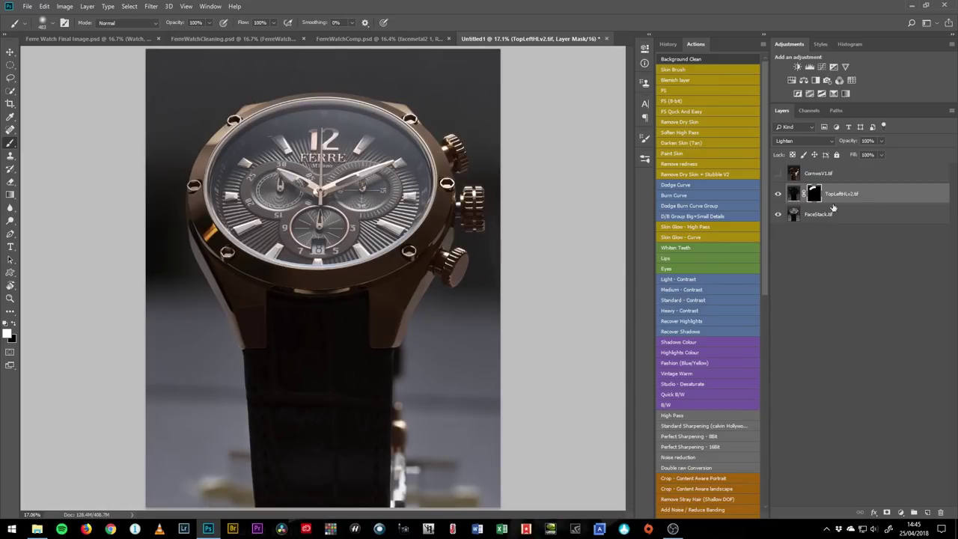
Step: Select the CornwsV1 layer and compare the middle crown with that layer hidden and shown
left_click(827, 175)
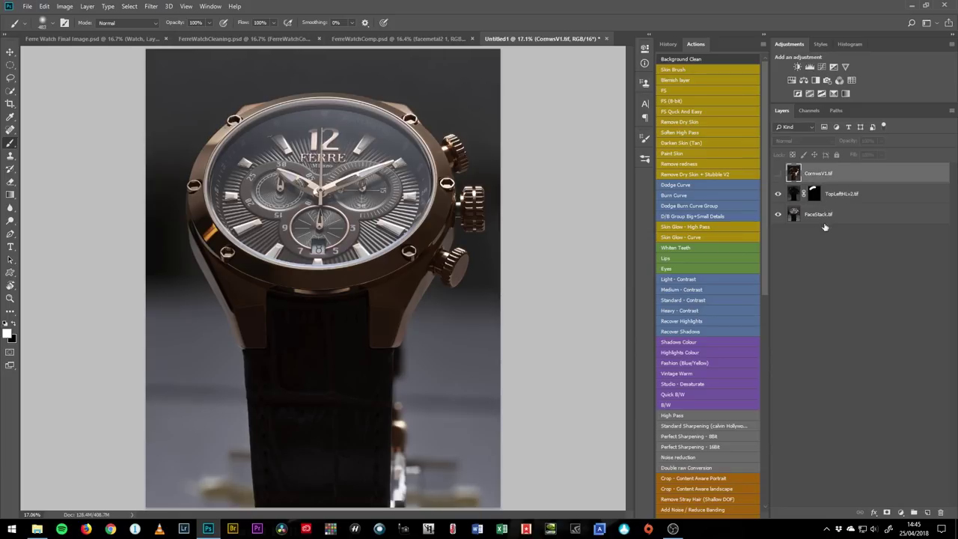
left_click_drag(454, 207, 524, 213)
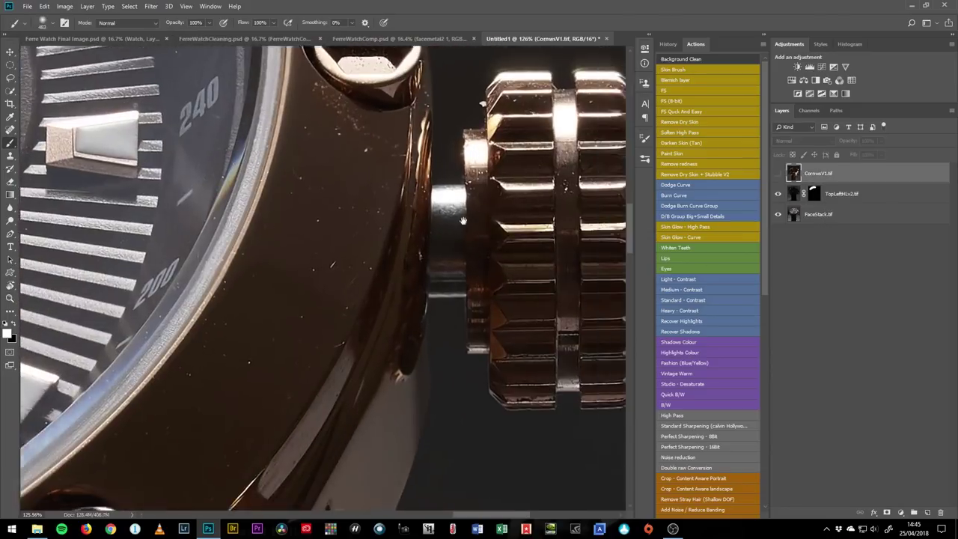
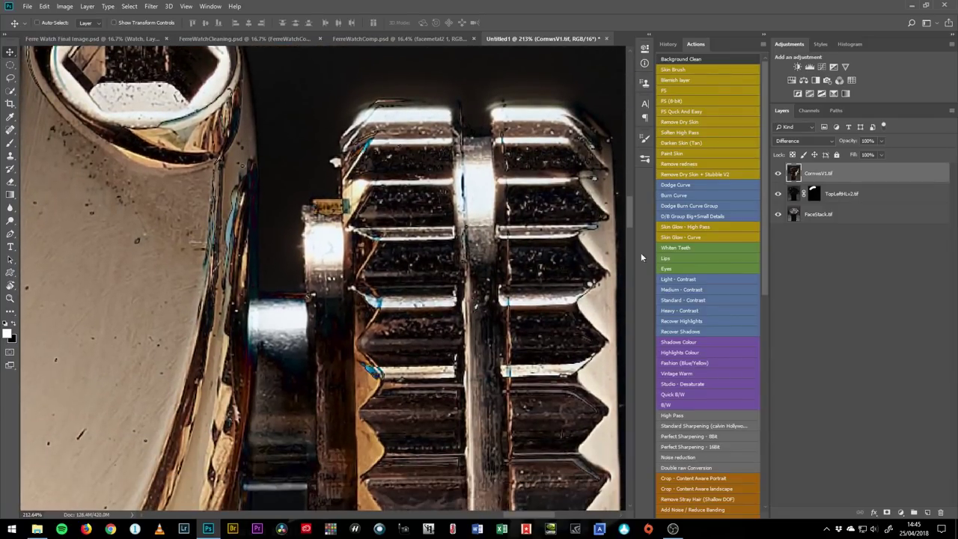
left_click(778, 174)
left_click(778, 174)
left_click(779, 174)
left_click(779, 173)
Step: Set the CornwsV1 layer's blend mode to Normal and its opacity to 50%
left_click(809, 141)
left_click(835, 145)
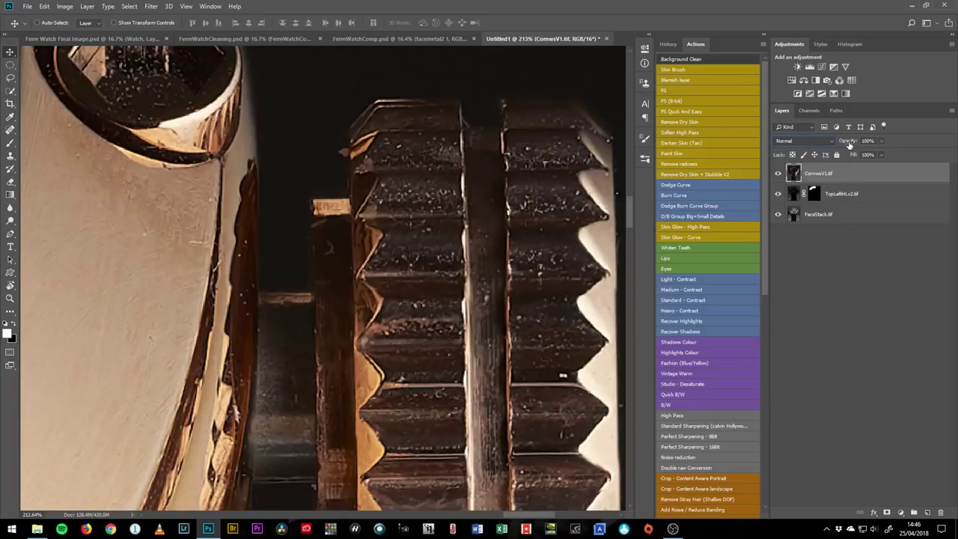
key("BackSpace")
key("BackSpace")
key("BackSpace")
type("50")
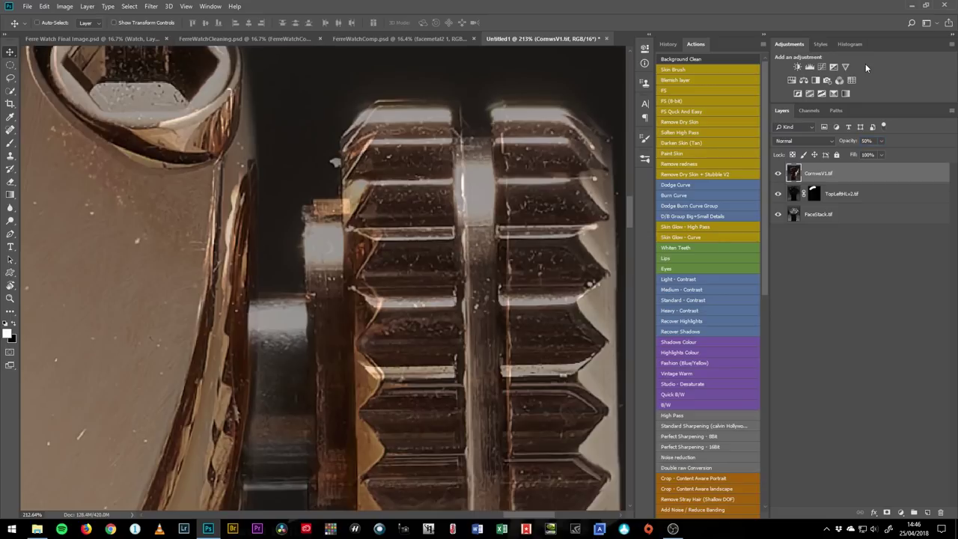
Step: Reposition the CornwsV1 layer so its middle crown lines up with the one beneath, and restore its opacity to 100%
mouse_move(412, 291)
left_mouse_down()
mouse_move(417, 281)
mouse_move(426, 285)
left_mouse_up()
key("Right")
key("Left")
key("Down")
key("Up")
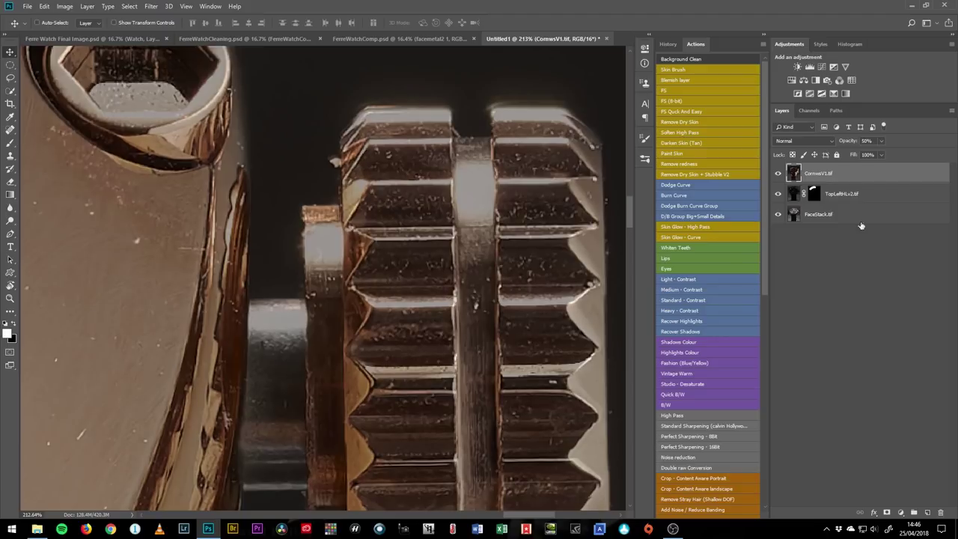
key("0")
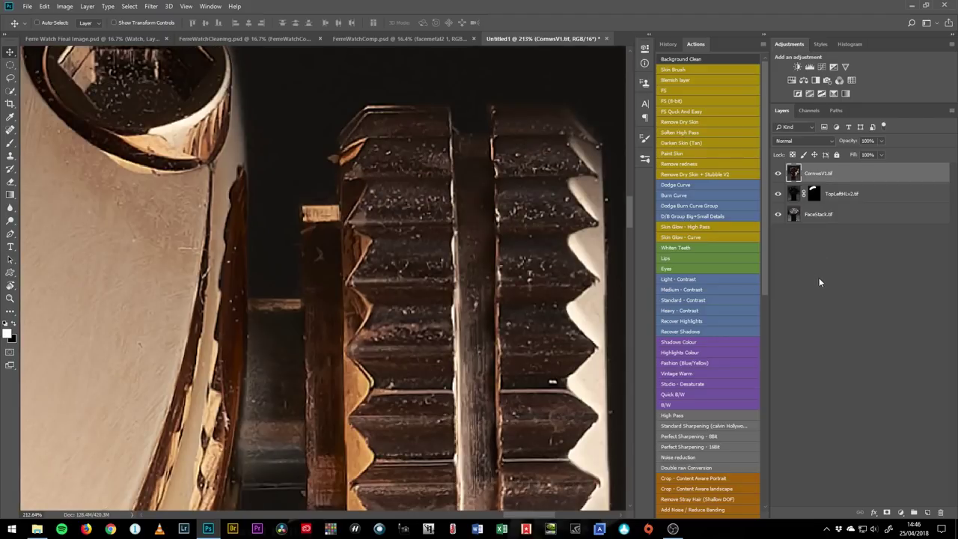
Step: Start a Pen path at the crown stem, tracing down its inner side, around its base and up the outer side
key("ctrl+minus")
left_click_drag(411, 349, 392, 200)
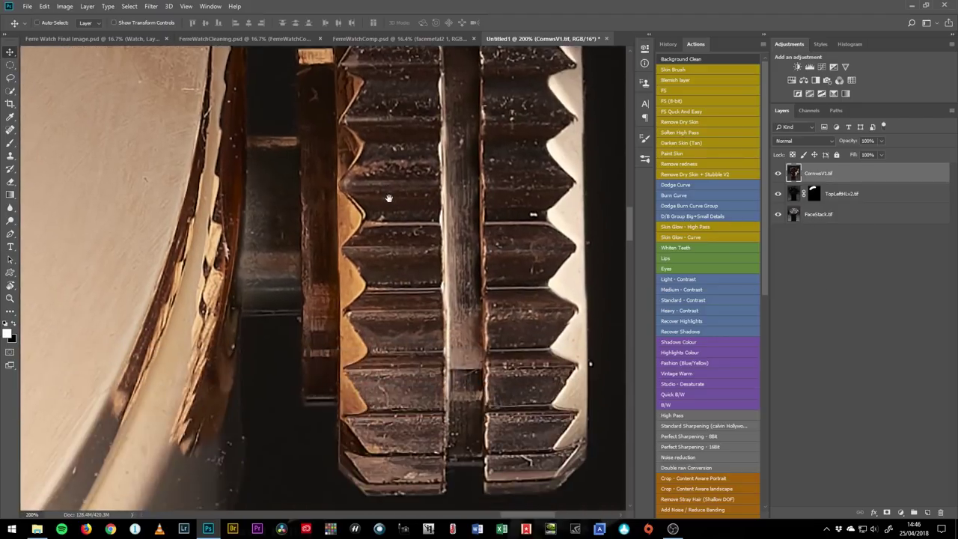
key("ctrl+minus")
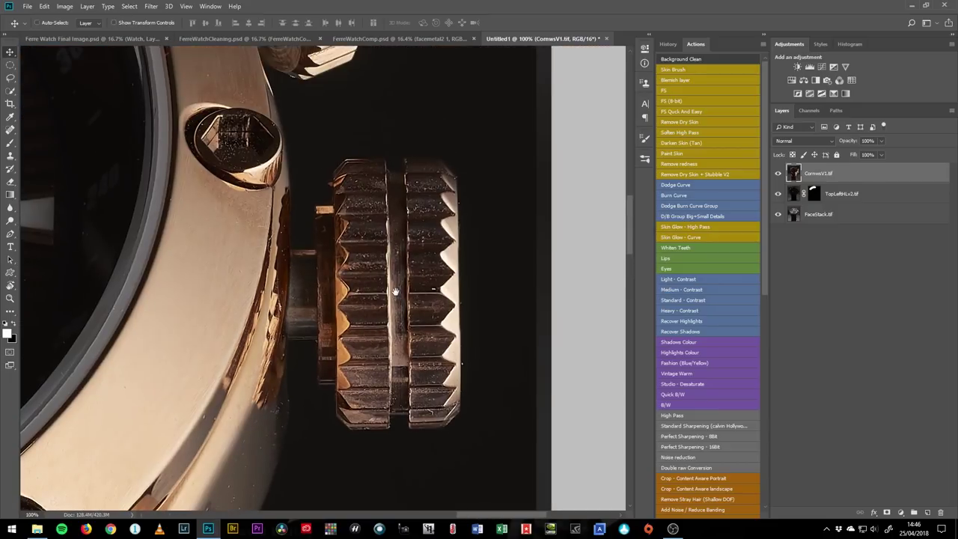
key("p")
left_click_drag(315, 278, 343, 276)
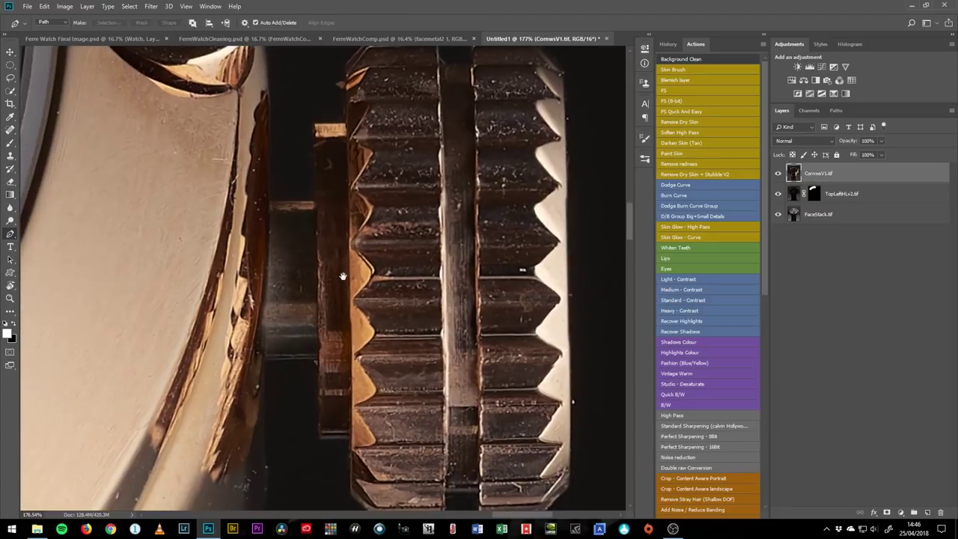
left_click_drag(306, 185, 307, 197)
left_click_drag(310, 358, 312, 383)
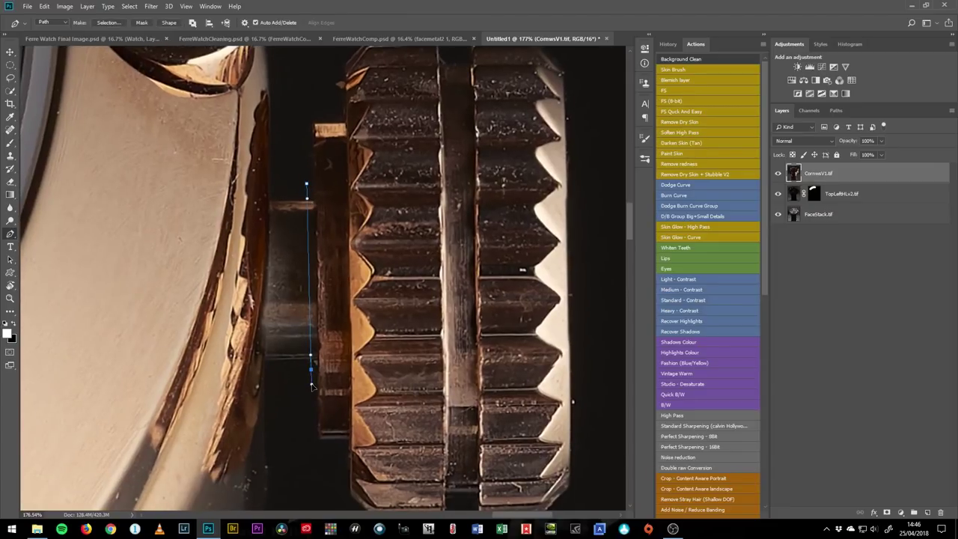
key("ctrl+minus")
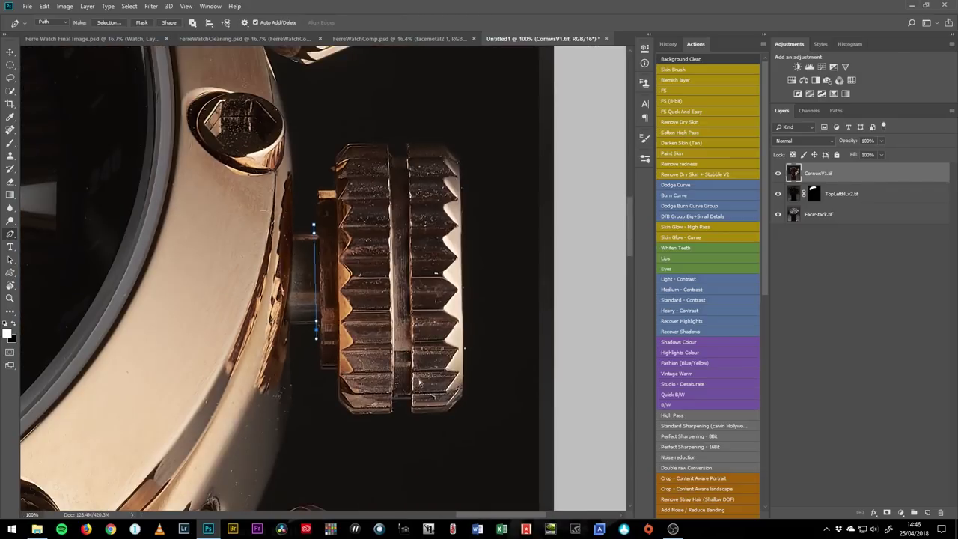
left_click_drag(419, 380, 418, 327)
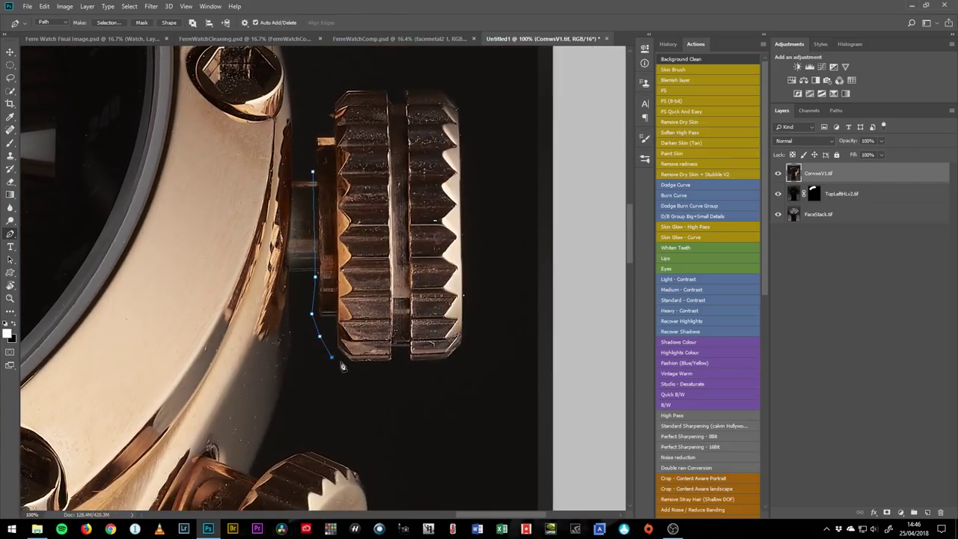
left_click_drag(400, 379, 455, 376)
left_click(473, 368)
left_click(474, 320)
left_click_drag(520, 199, 497, 310)
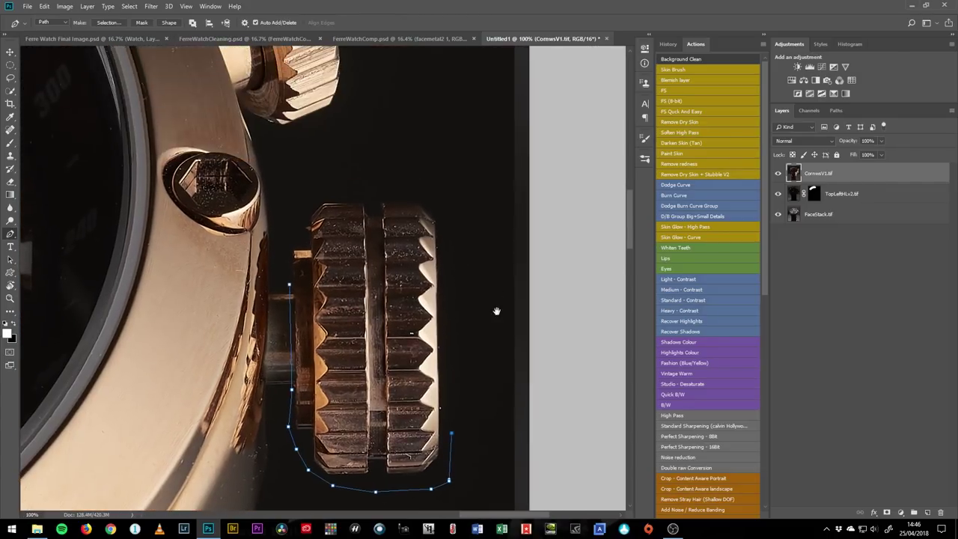
Step: Continue the path up the crown's outer side, over its top and back to the starting point by the stem
left_click(456, 327)
left_click(456, 283)
left_click(449, 257)
left_click(441, 212)
left_click(421, 190)
left_click(391, 188)
left_click(345, 190)
left_click(314, 190)
left_click(301, 207)
left_click(291, 228)
left_click(286, 250)
left_click(289, 283)
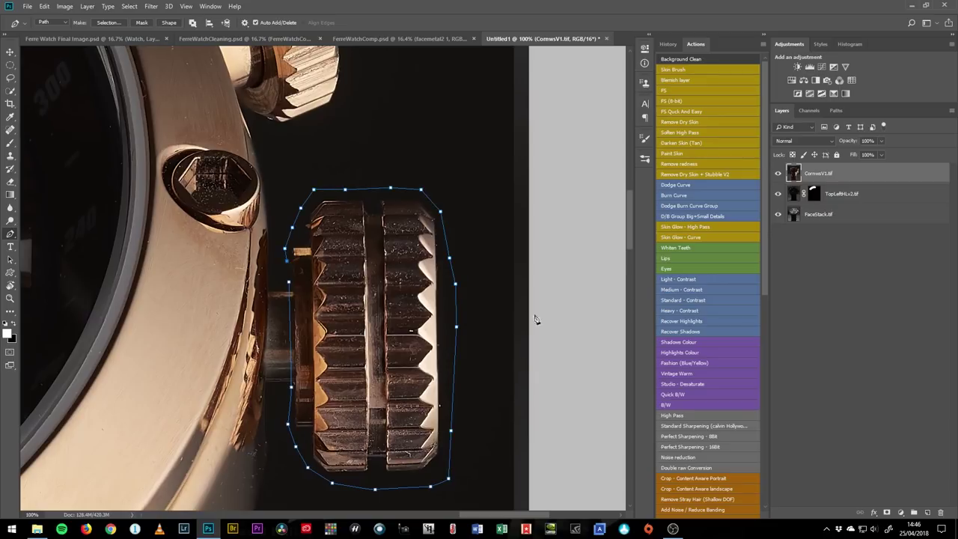
Step: Turn the crown path into a selection and add it as a layer mask on CornwsV1
left_click(836, 110)
key("ctrl+Return")
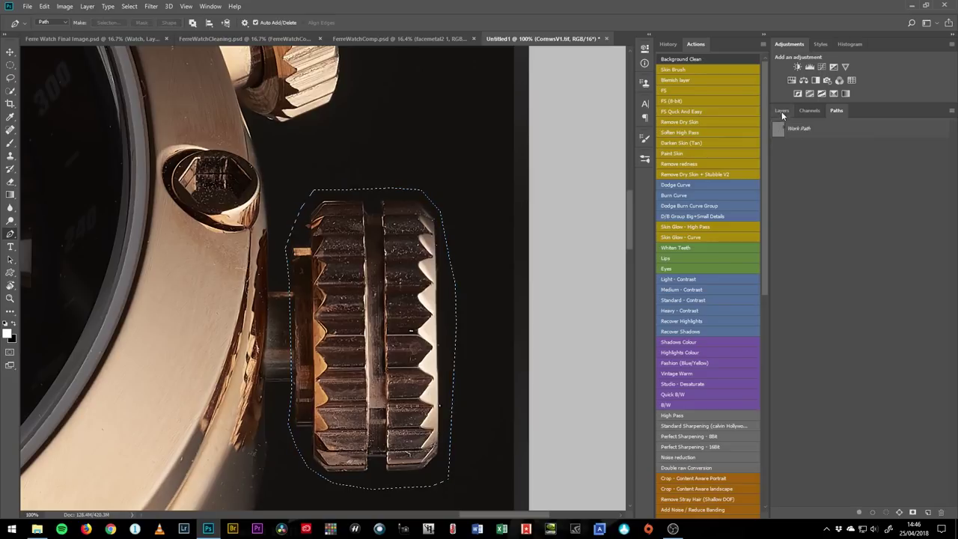
left_click(782, 111)
left_click(888, 512)
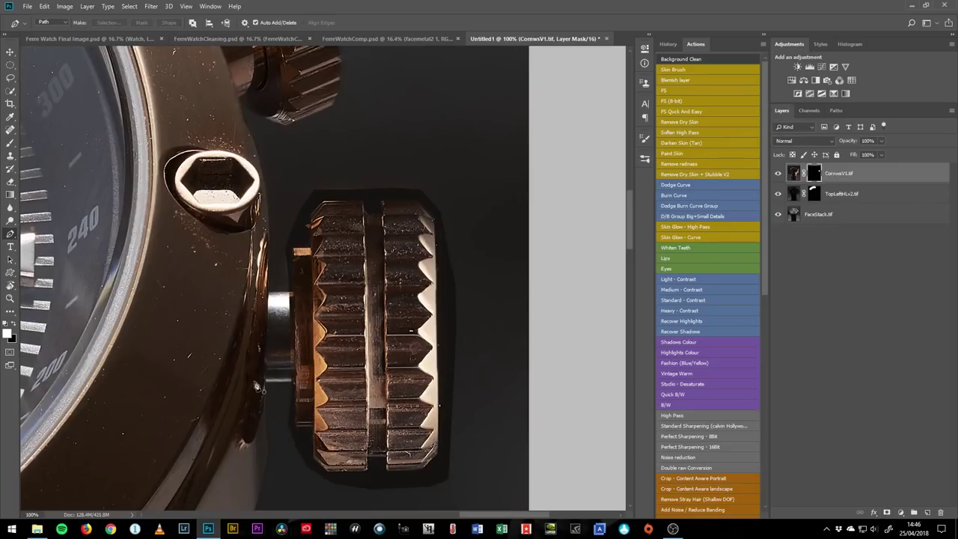
Step: Move the masked crown left against the watch case and brush black on its mask where it overlaps the case edge
key("v")
left_click_drag(369, 375, 355, 366)
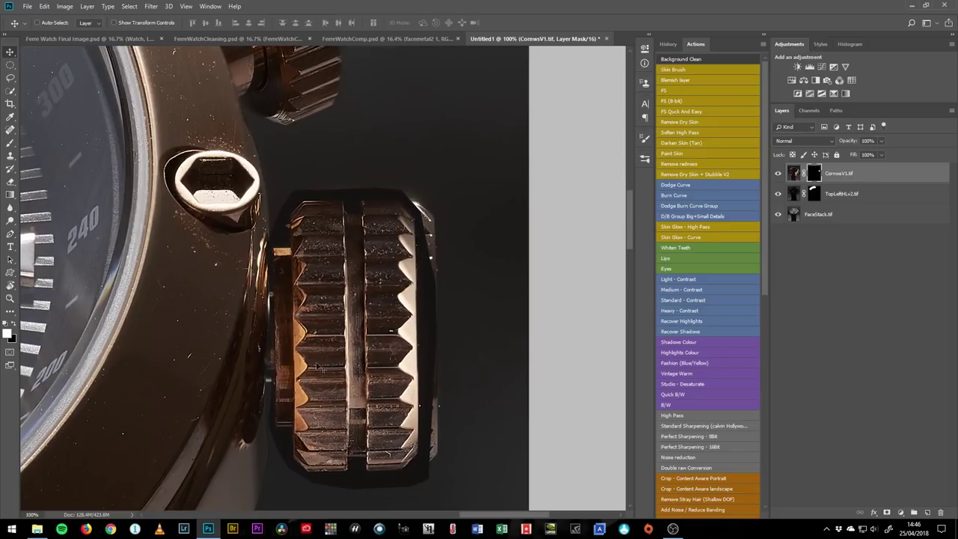
key("ctrl+space")
mouse_move(258, 261)
left_mouse_down()
mouse_move(346, 312)
mouse_move(325, 293)
mouse_move(209, 293)
left_mouse_up()
key("b")
key("x")
mouse_move(325, 295)
left_mouse_down()
mouse_move(250, 298)
mouse_move(296, 272)
mouse_move(291, 338)
mouse_move(299, 334)
left_mouse_up()
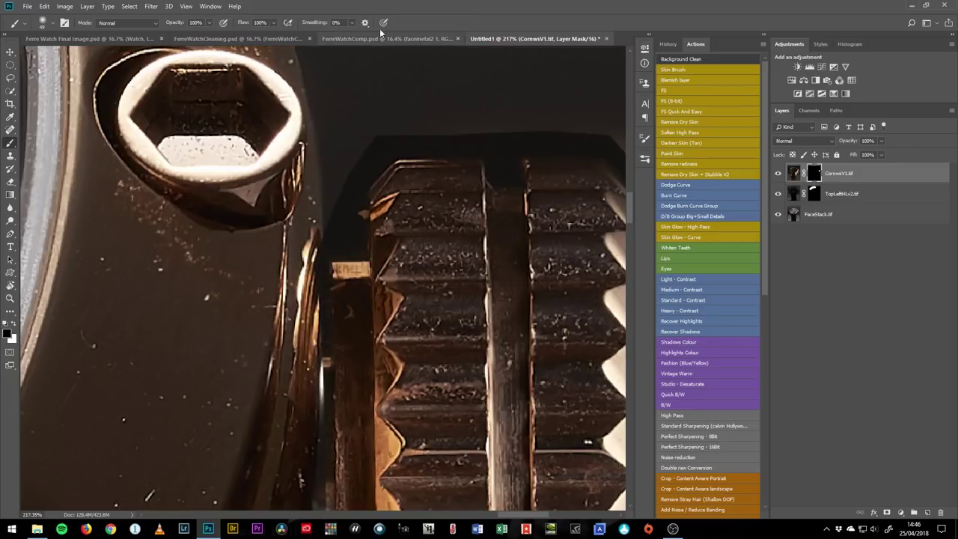
Step: Brush black at size 24 on the CornwsV1 mask along the case edge beside the lower crown stem
right_click(312, 259, "alt")
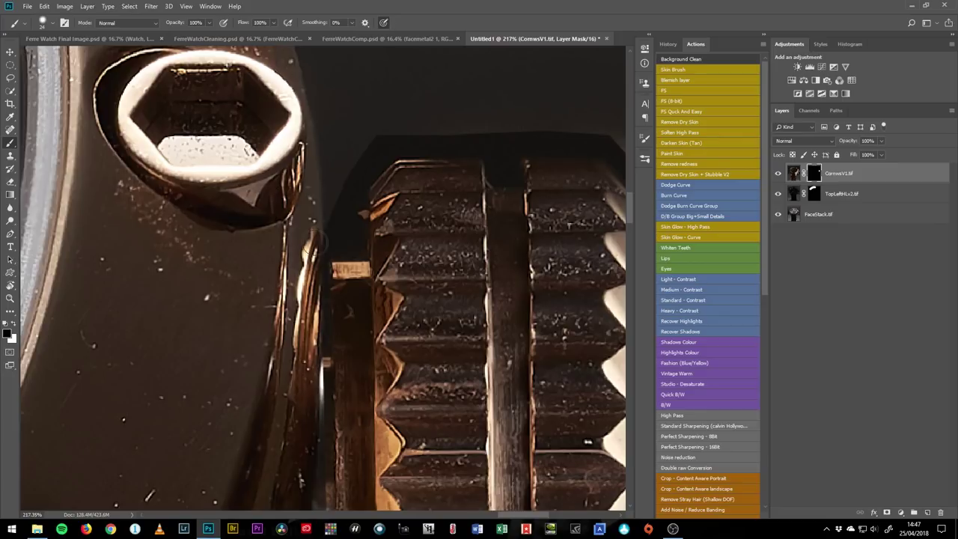
left_click_drag(323, 363, 293, 172)
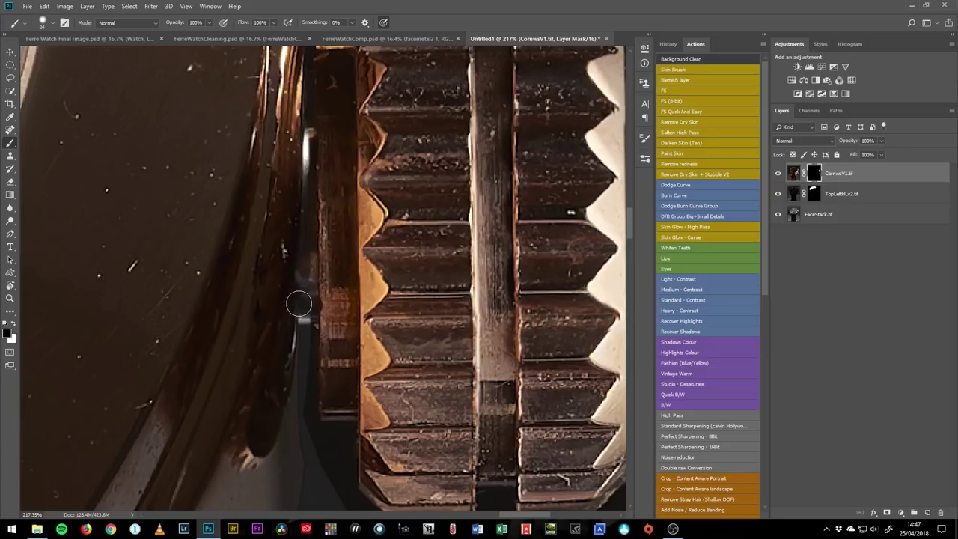
mouse_move(304, 201)
left_mouse_down()
mouse_move(295, 273)
mouse_move(304, 287)
mouse_move(302, 391)
mouse_move(295, 349)
mouse_move(305, 460)
left_mouse_up()
Step: Examine the repositioned crown in the whole watch, and the dial's hands, markers and lettering up close
left_click_drag(382, 303, 378, 332)
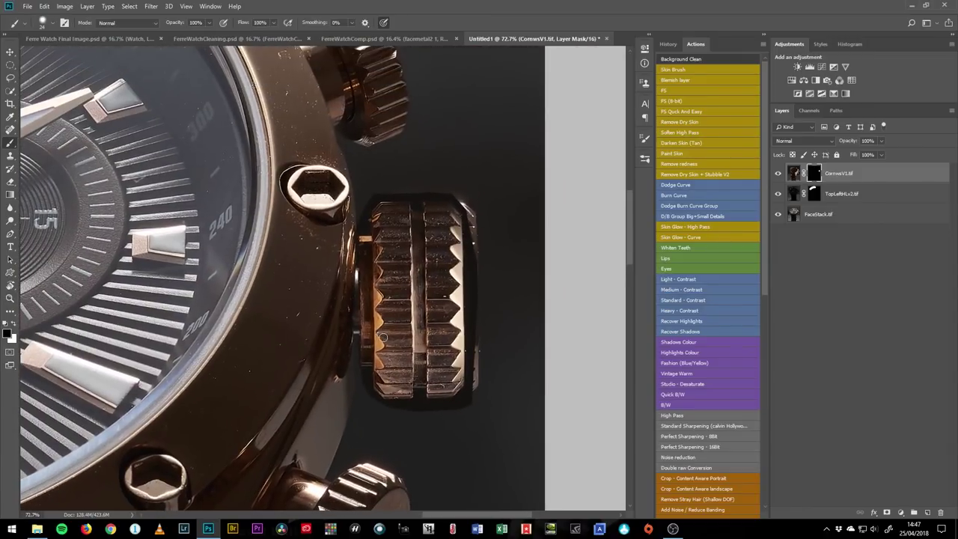
key("ctrl+minus")
key("ctrl+0")
left_click_drag(278, 280, 289, 280)
left_click_drag(320, 286, 295, 394)
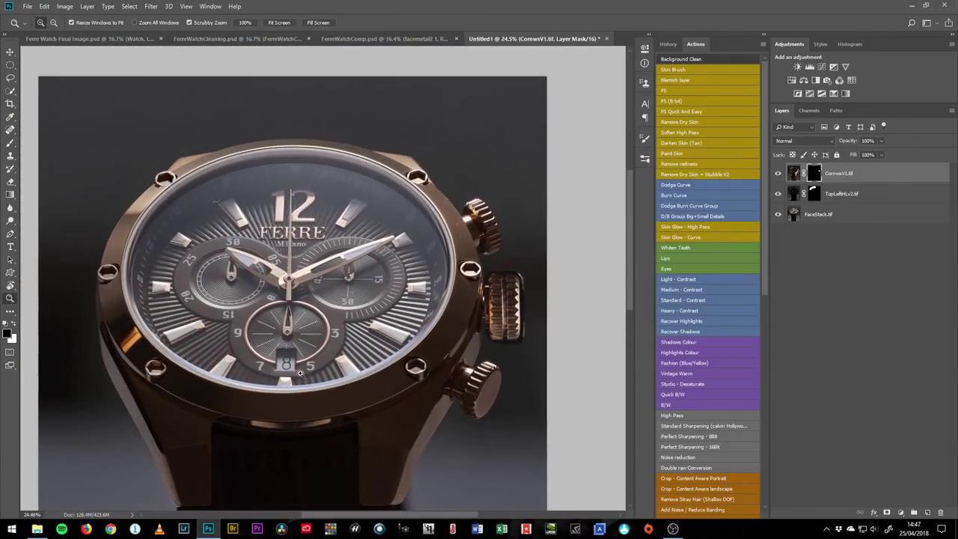
left_click_drag(291, 223, 367, 281)
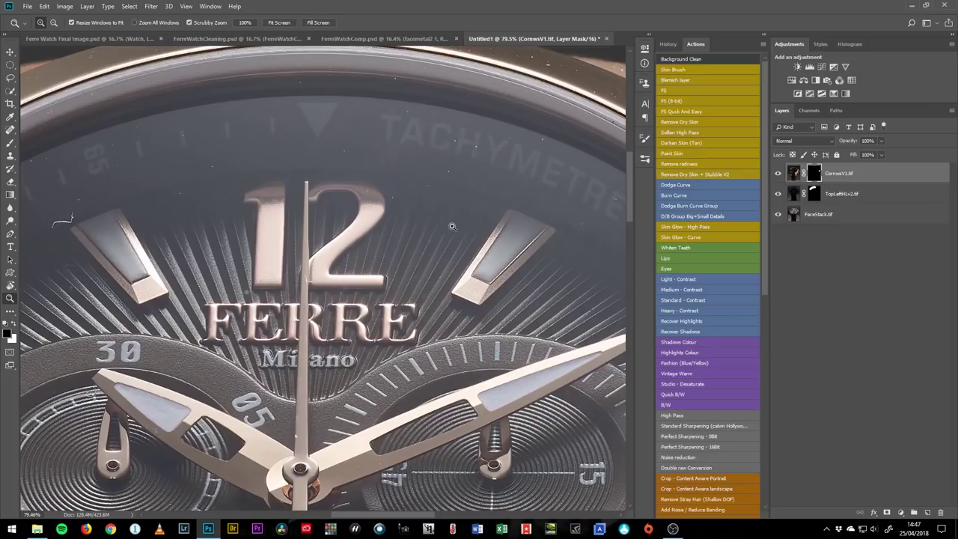
left_click_drag(465, 269, 401, 252)
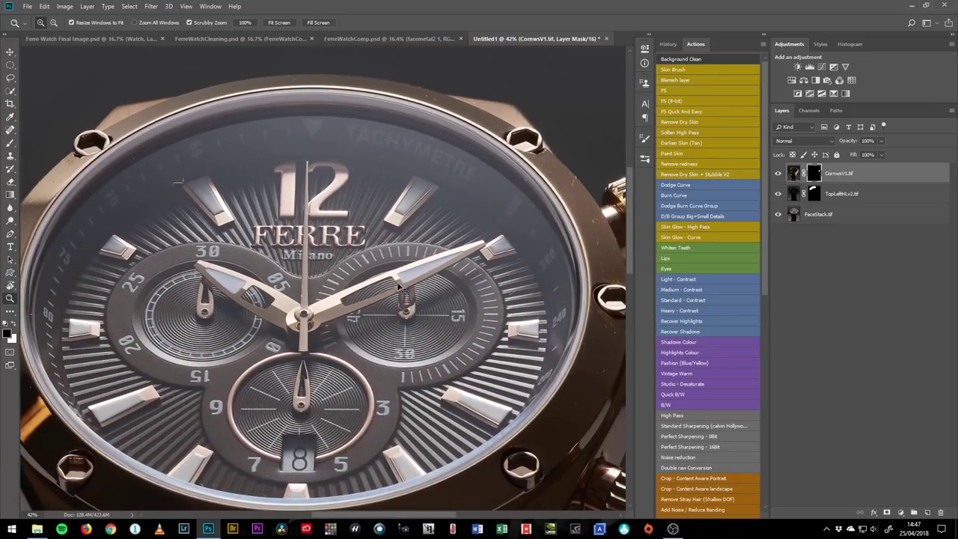
key("ctrl+0")
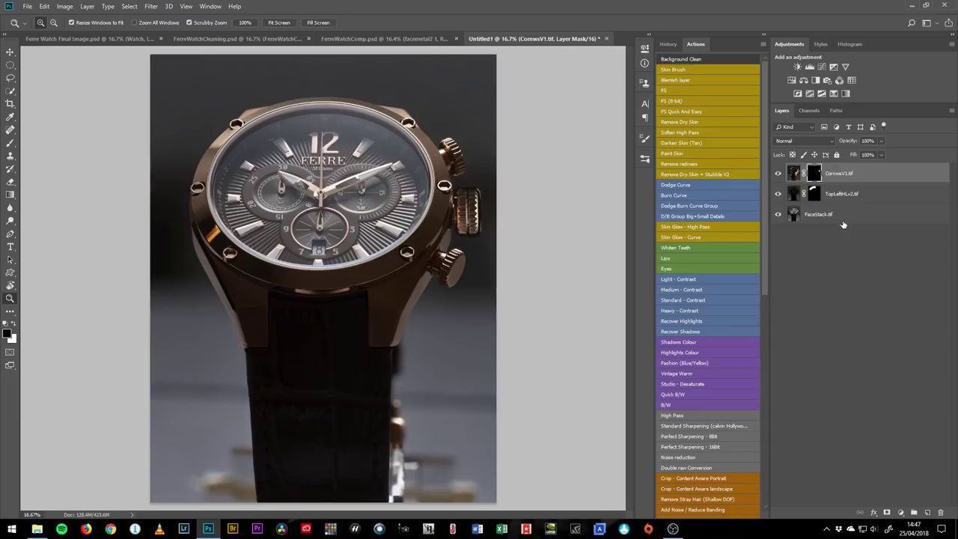
Step: Duplicate the FaceStack layer and move the copy to the top of the layer stack
left_click(843, 222)
key("ctrl+j")
left_click_drag(866, 218, 866, 174)
Step: Open Color Range on the FaceStack copy and sample the bright bevelled edge of the hour marker near 4 o'clock
left_click_drag(321, 172, 360, 351)
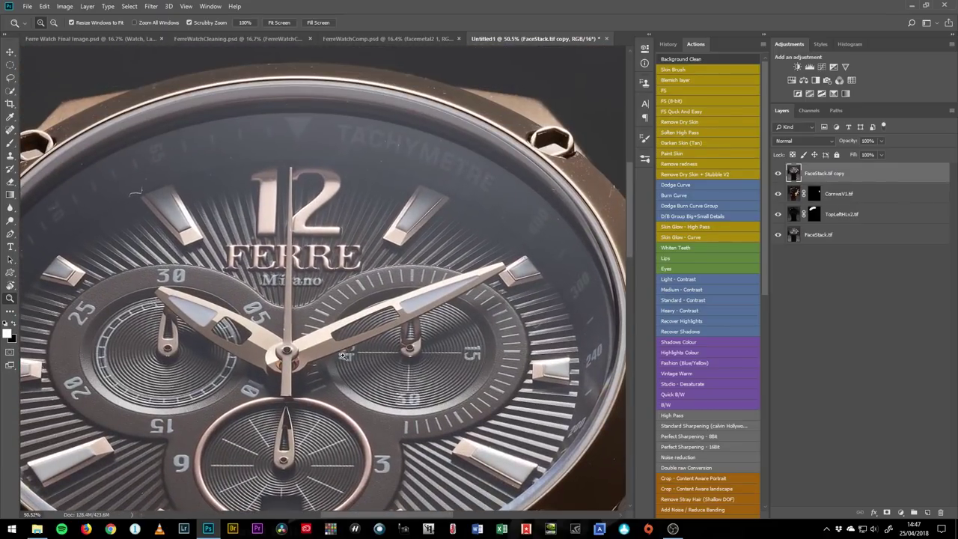
left_click_drag(342, 325, 242, 162)
left_click(130, 6)
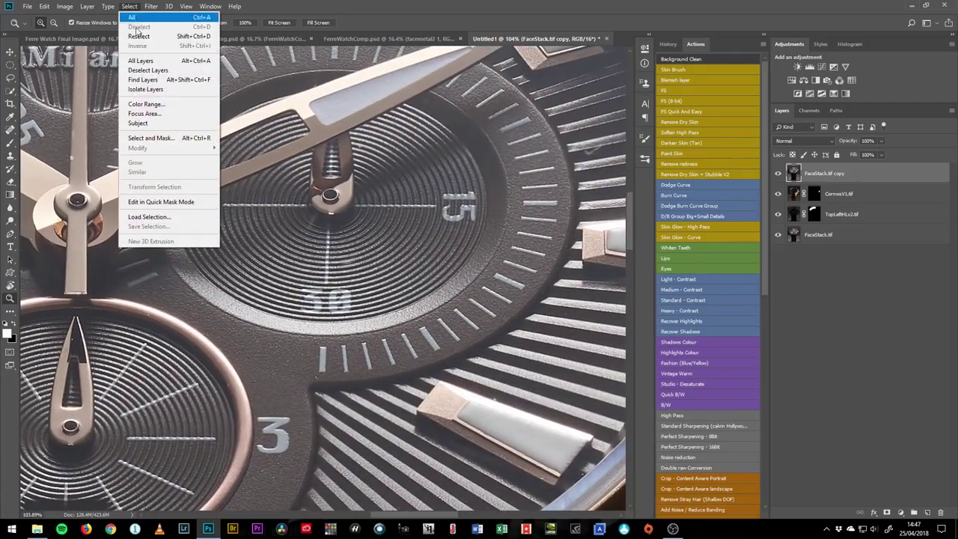
left_click(176, 106)
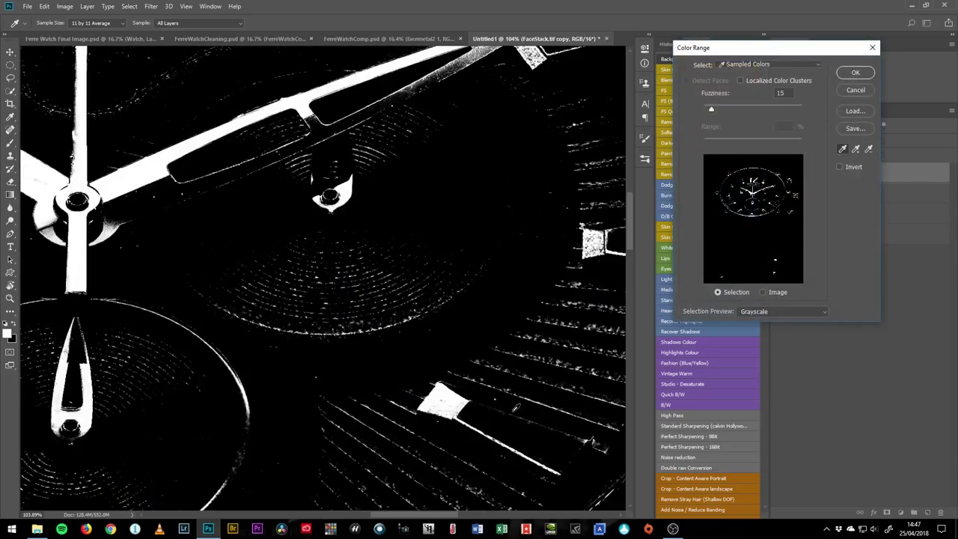
left_click(516, 408)
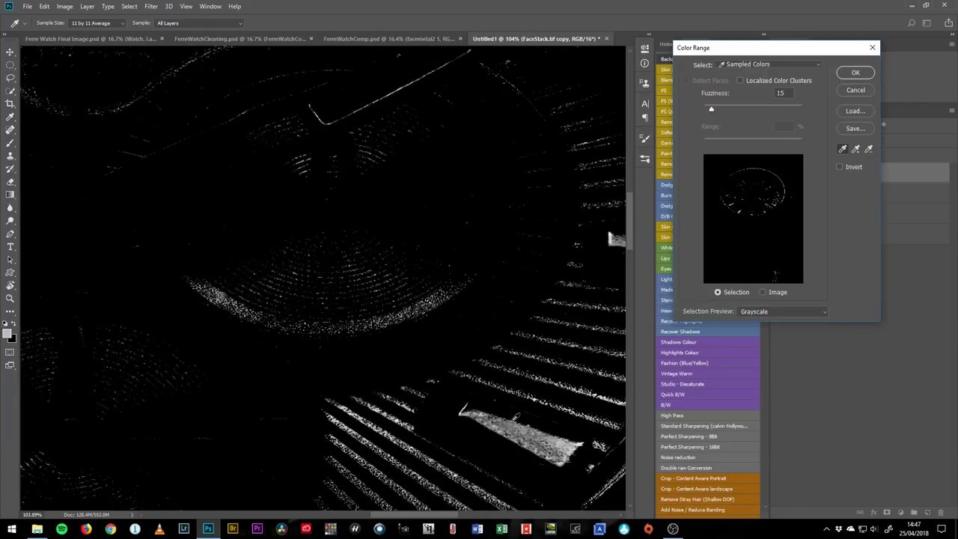
left_click_drag(535, 417, 436, 348)
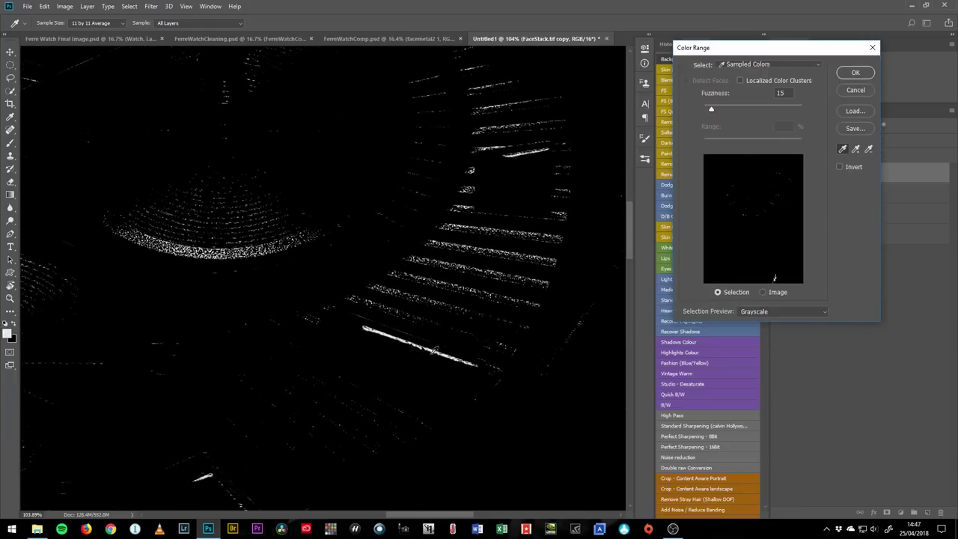
left_click(437, 347)
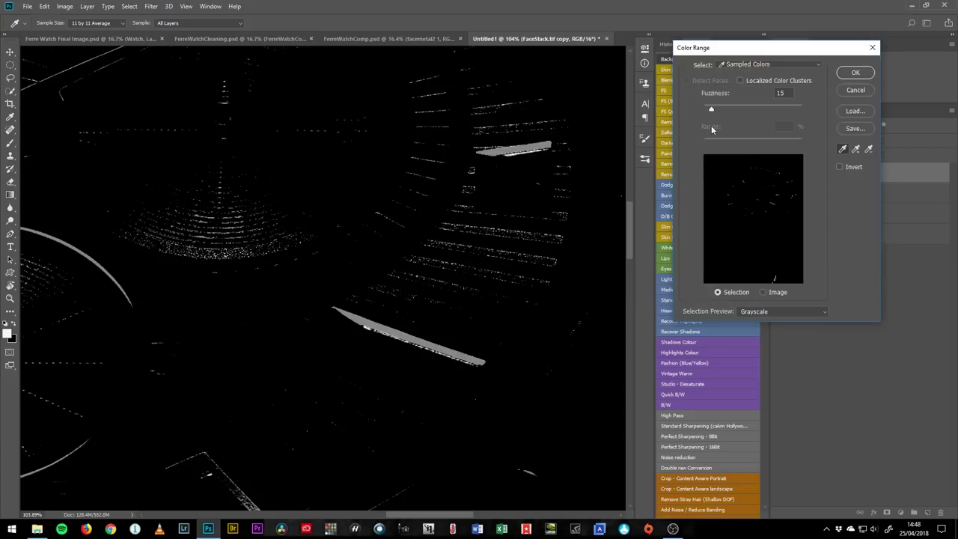
Step: Reduce the Color Range fuzziness to 9 and add more samples along the hour marker's bright edge
mouse_move(711, 111)
left_mouse_down()
mouse_move(731, 111)
mouse_move(710, 111)
left_mouse_up()
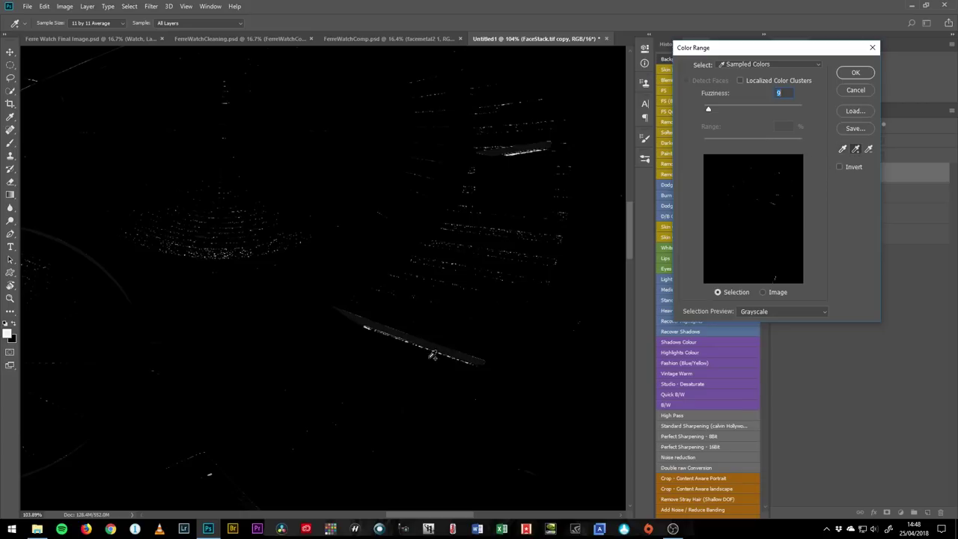
left_click(437, 343)
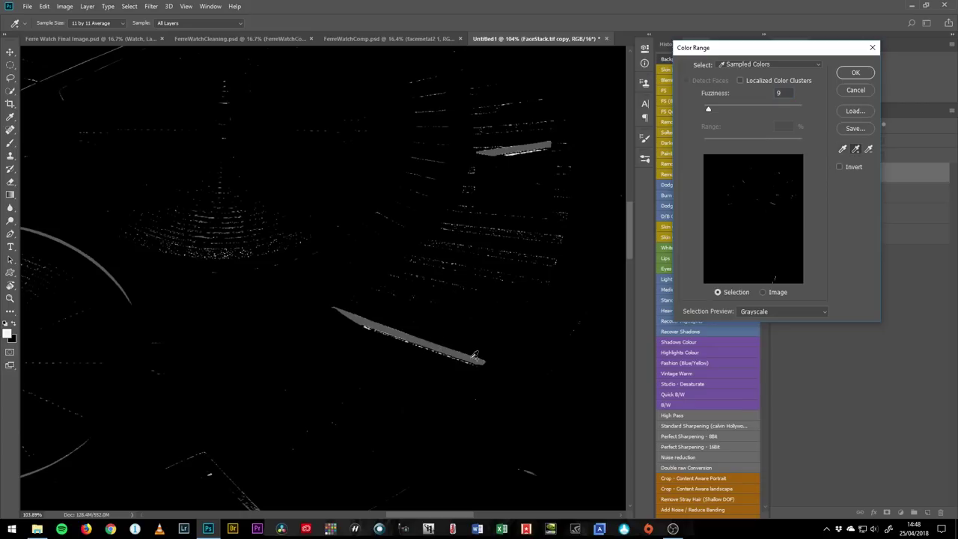
left_click(390, 324)
left_click(380, 326)
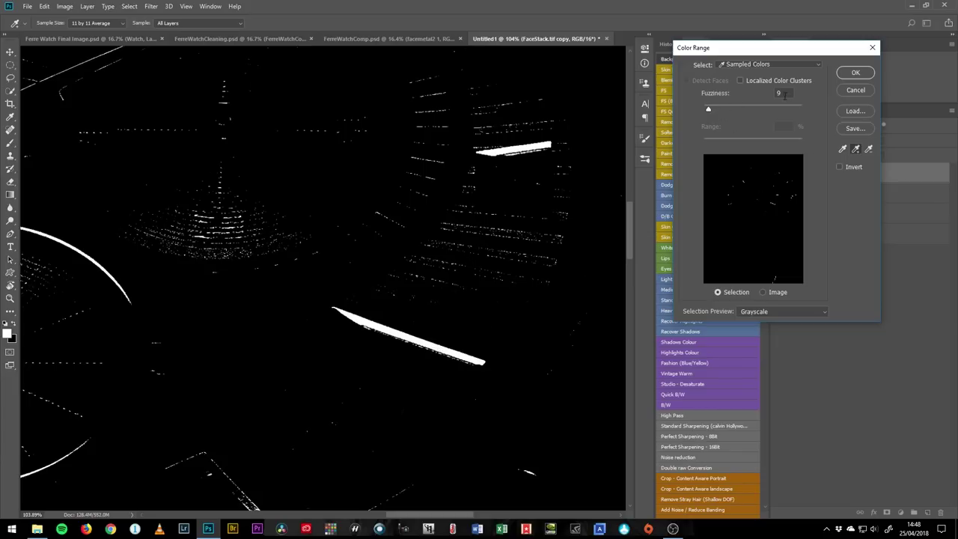
Step: Raise the Color Range fuzziness to 19 and apply it as a selection
key("Up")
key("Up")
key("Up")
key("Up")
key("Up")
key("Up")
key("Up")
key("Up")
key("Up")
key("Up")
key("Up")
key("Up")
key("Up")
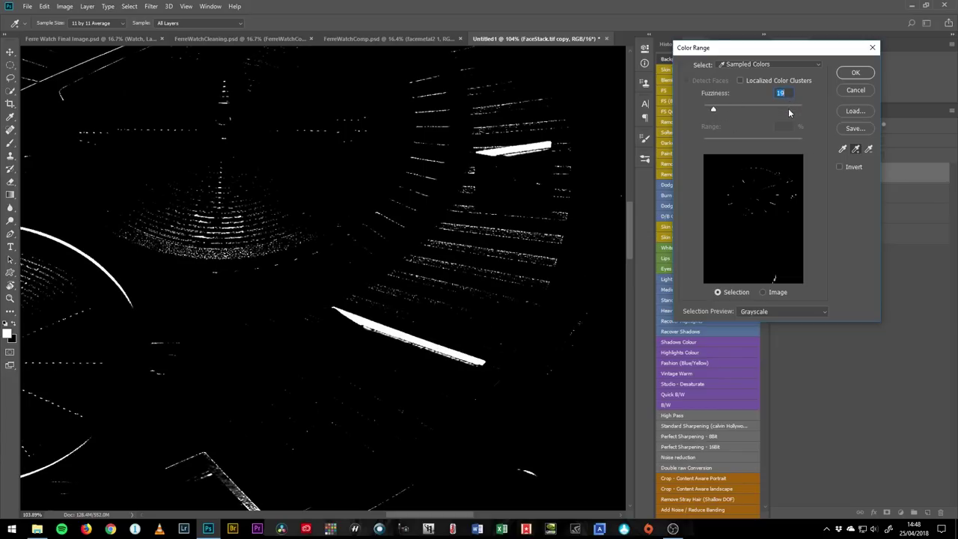
left_click(856, 73)
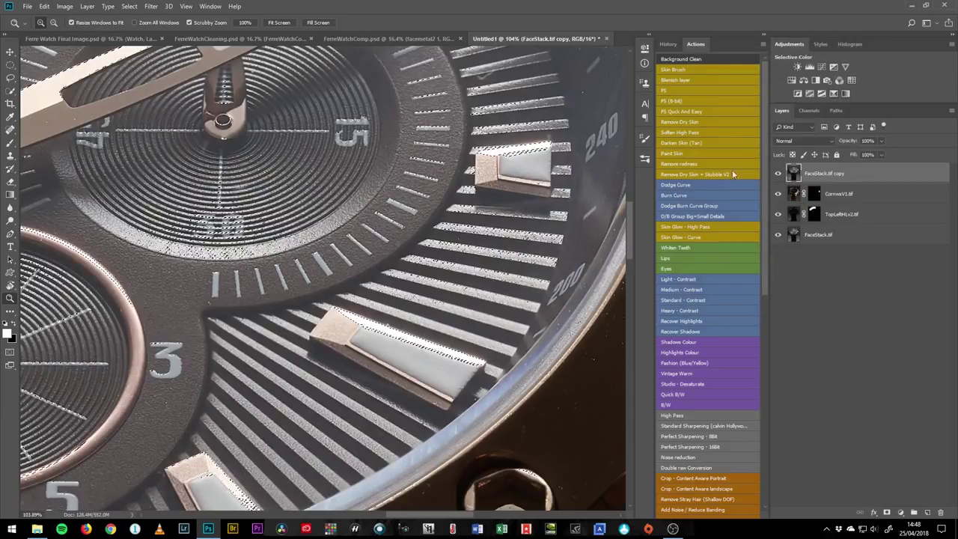
Step: Turn the highlight selection into a layer mask on the FaceStack copy and inspect the mask on its own
left_click(887, 513)
left_click(814, 173, "alt")
key("ctrl+0")
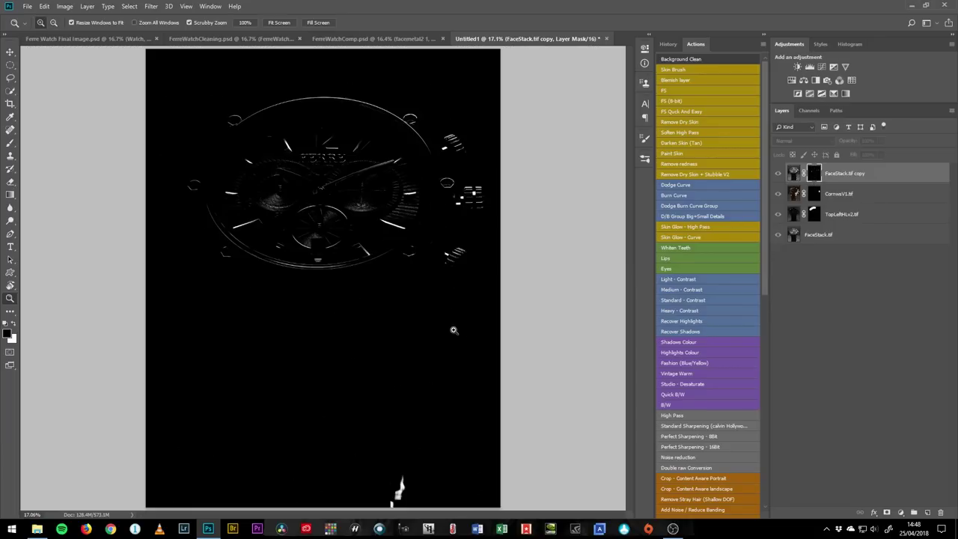
left_click_drag(299, 197, 339, 205)
left_click_drag(428, 193, 408, 288)
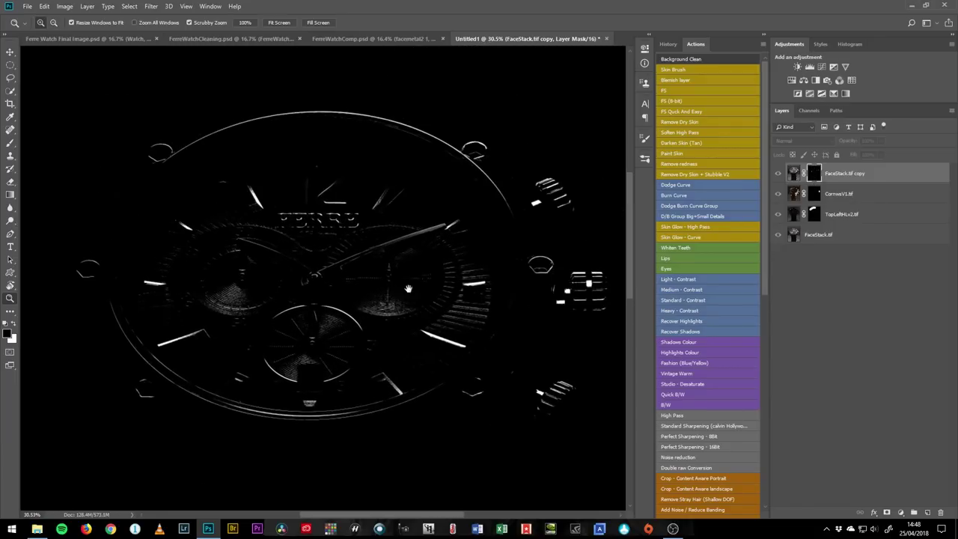
left_click(814, 174, "alt")
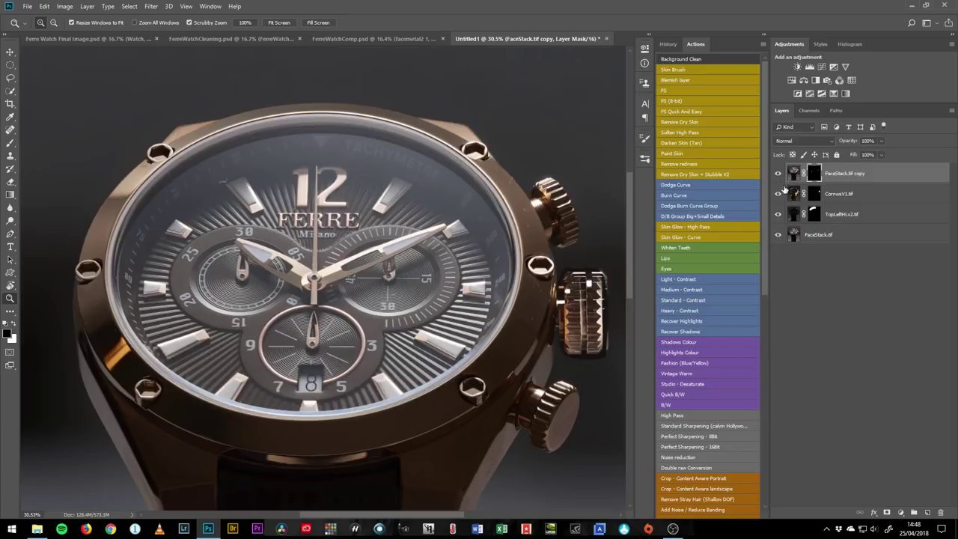
Step: Add a Curves adjustment layer clipped to the masked FaceStack copy
left_click(822, 69)
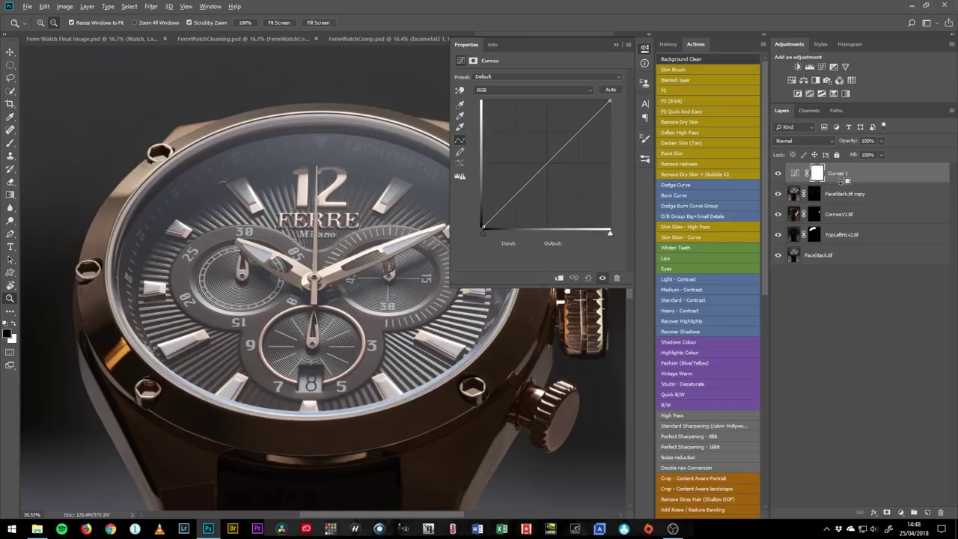
Step: Try to darken the masked highlights by lowering the curve's midtones, compare the hour marker before and after, and reset the curve
left_click_drag(555, 156, 566, 172)
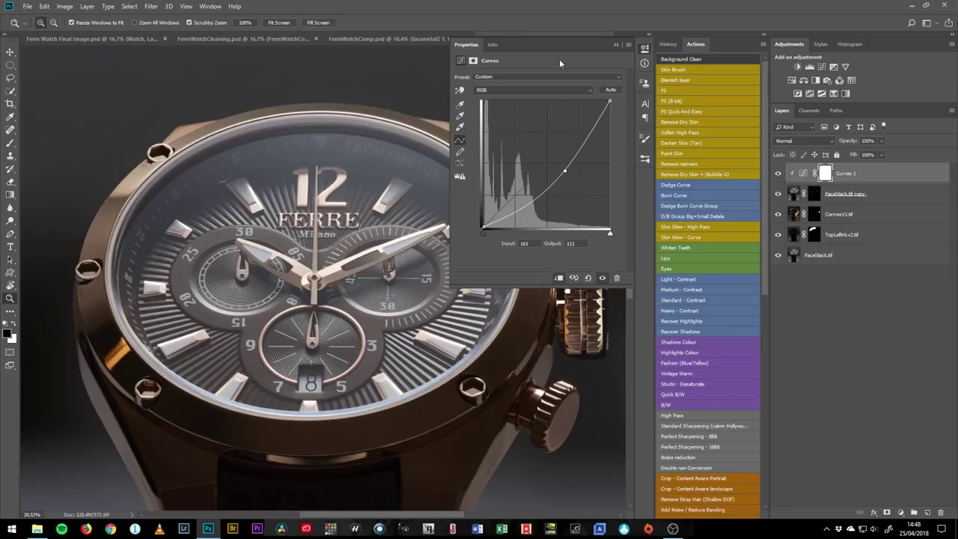
mouse_move(564, 171)
left_mouse_down()
mouse_move(567, 146)
mouse_move(568, 180)
left_mouse_up()
left_click_drag(445, 334, 515, 308)
left_click(778, 175)
left_click(778, 175)
left_click(778, 174)
left_click(777, 174)
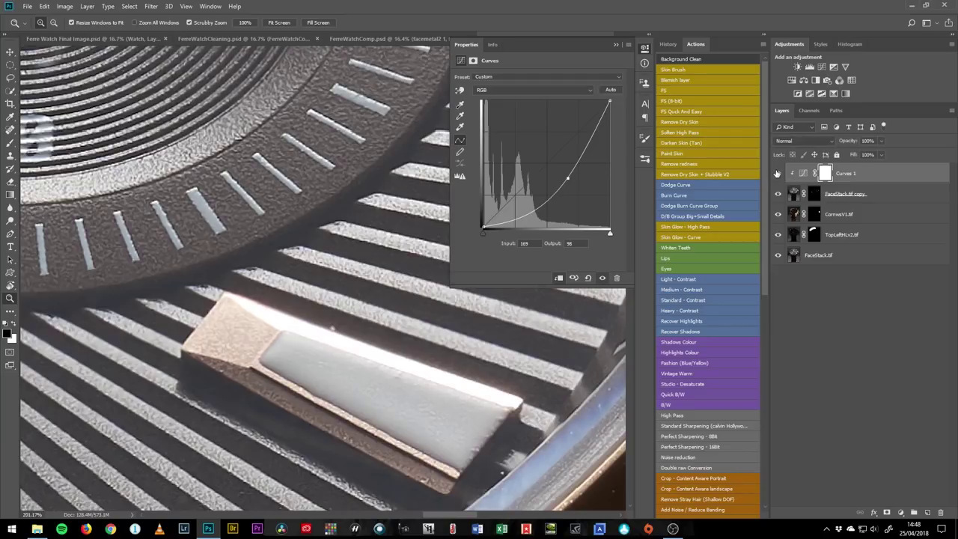
left_click(588, 278)
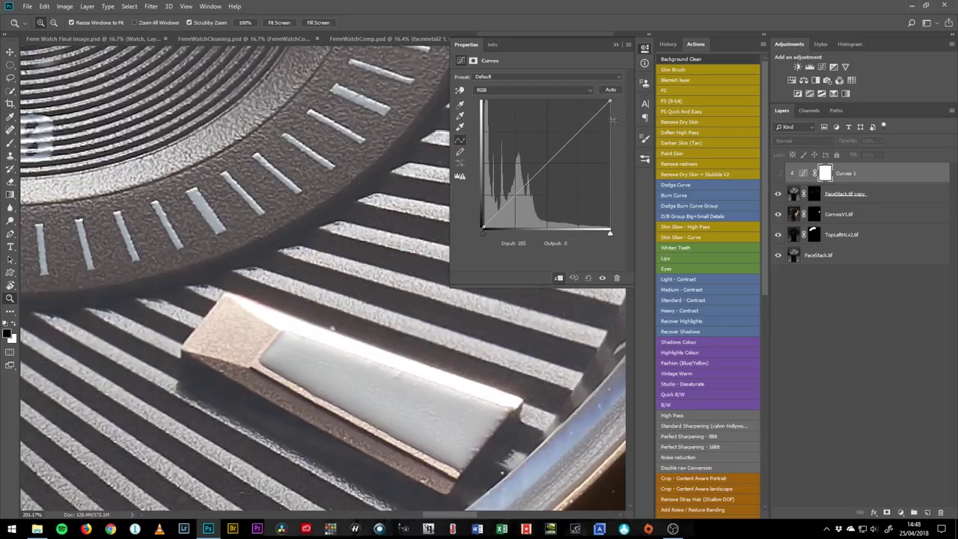
Step: Lower the curve's white point to output 195 to tone down the hour marker's blown-out highlight
left_click_drag(611, 101, 635, 195)
left_click(778, 175)
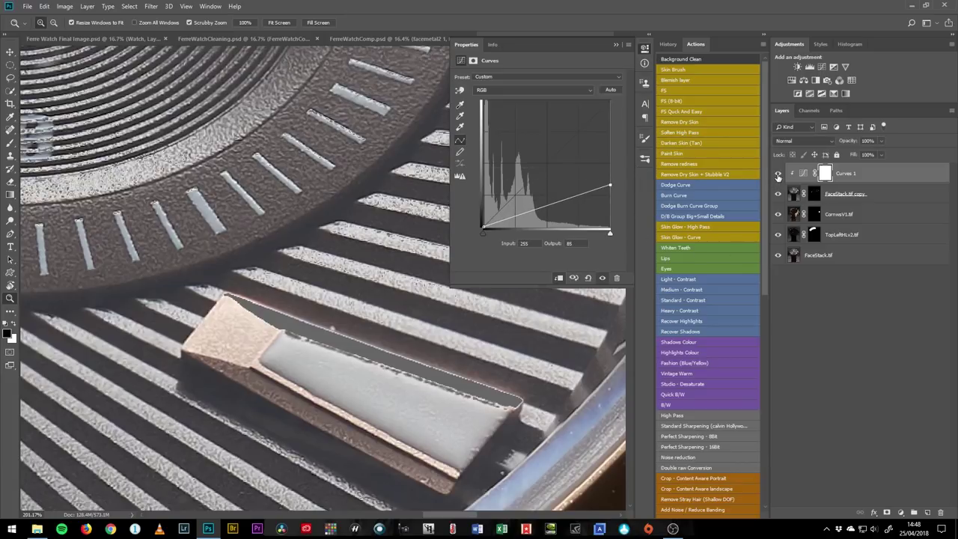
left_click(777, 175)
left_click(778, 174)
left_click_drag(612, 185, 621, 131)
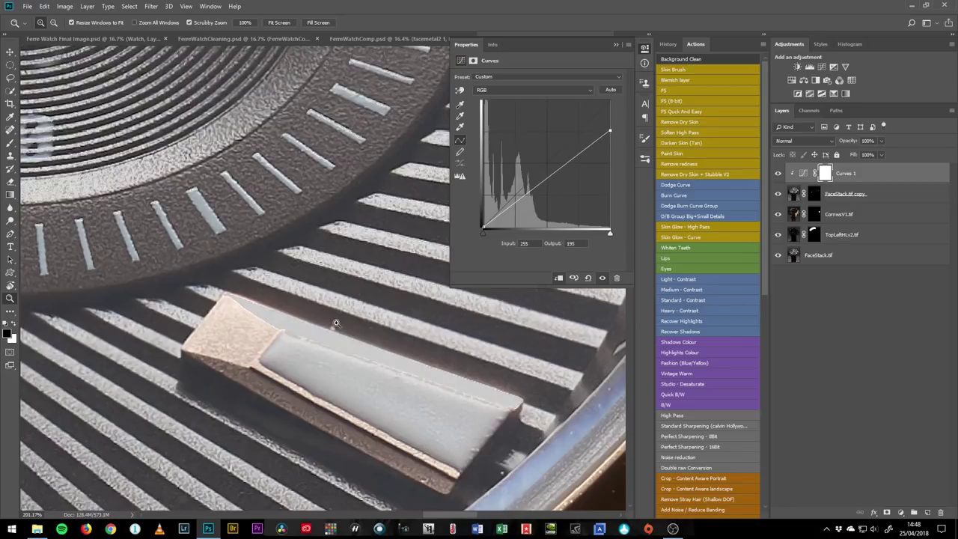
left_click_drag(350, 337, 407, 364)
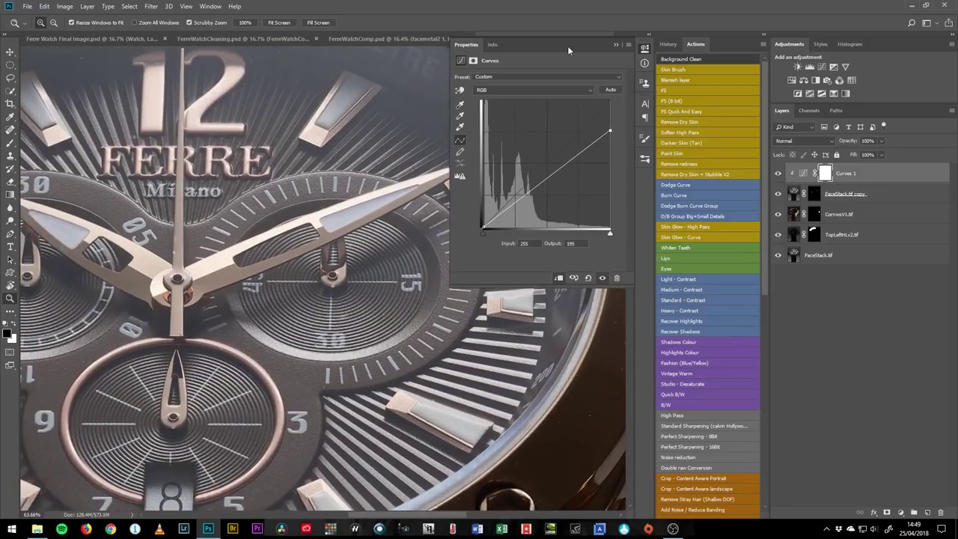
left_click(615, 45)
Step: Review the toned-down dial highlights in the whole watch and close the untitled composite without saving it
left_click_drag(284, 260, 406, 299)
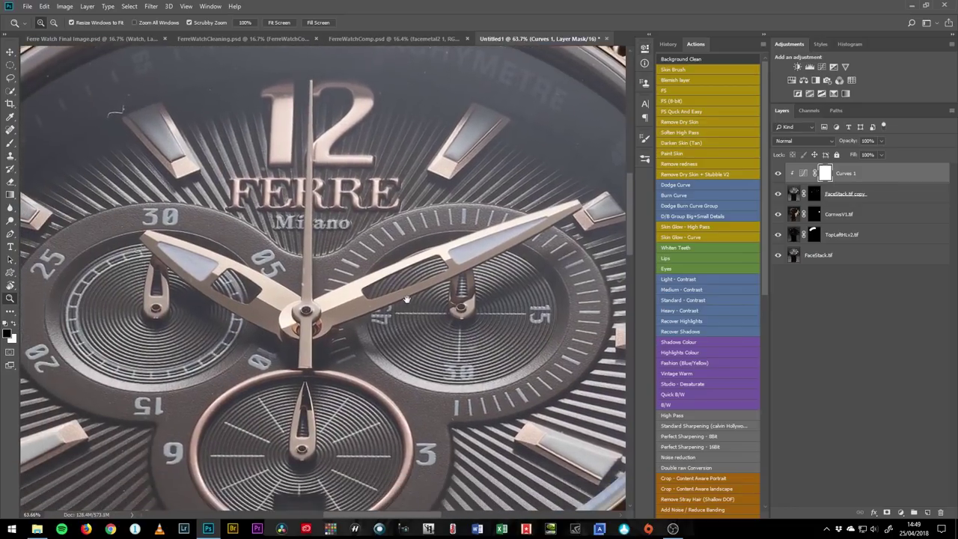
scroll(411, 308, "down", 4)
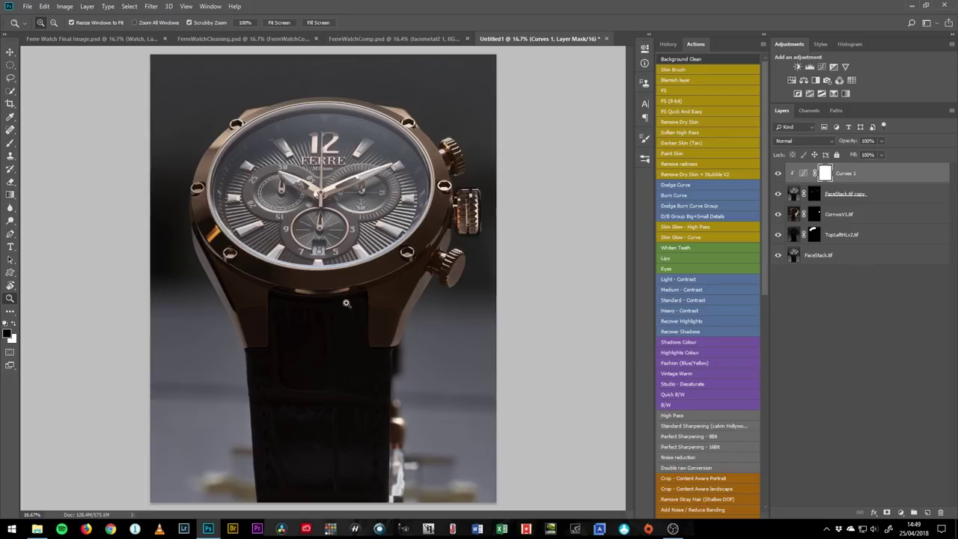
left_click(608, 38)
left_click(479, 196)
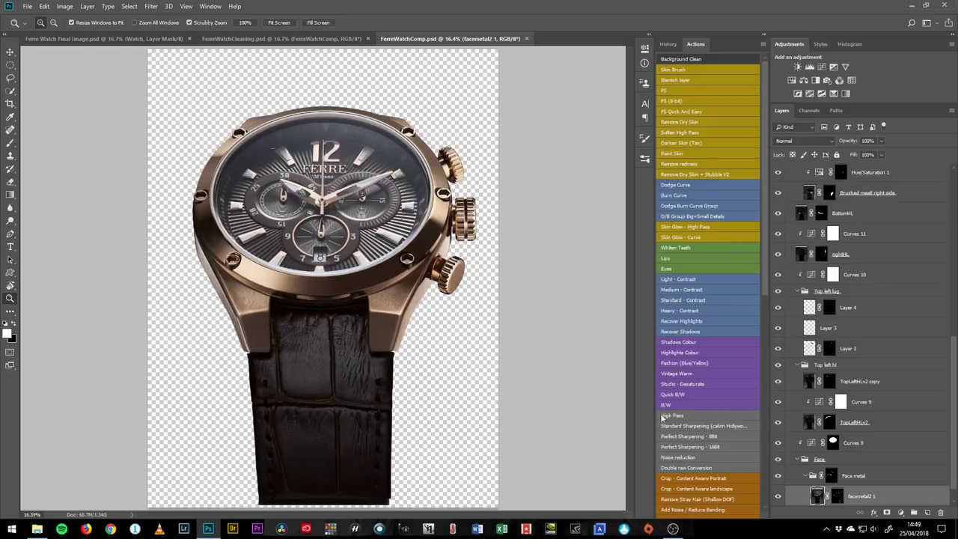
Step: Examine the Ferre Watch Final Image and FerreWatchCleaning documents, and the full layer stack of FerreWatchComp
scroll(938, 412, "up", 10)
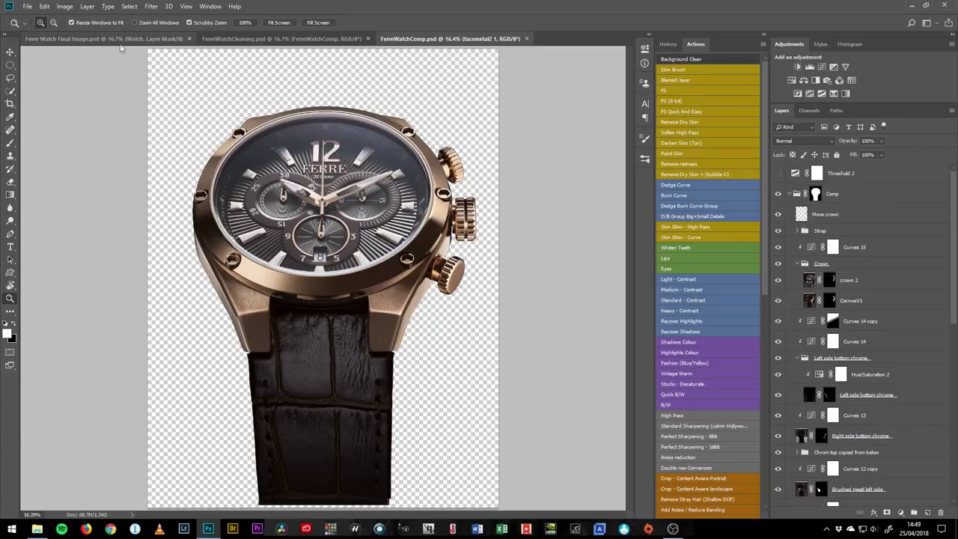
left_click(105, 38)
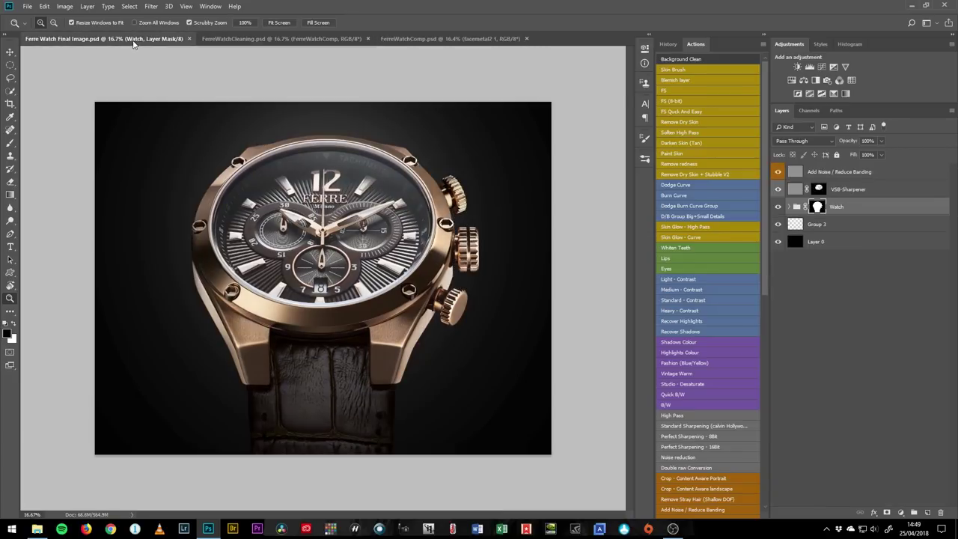
left_click(314, 39)
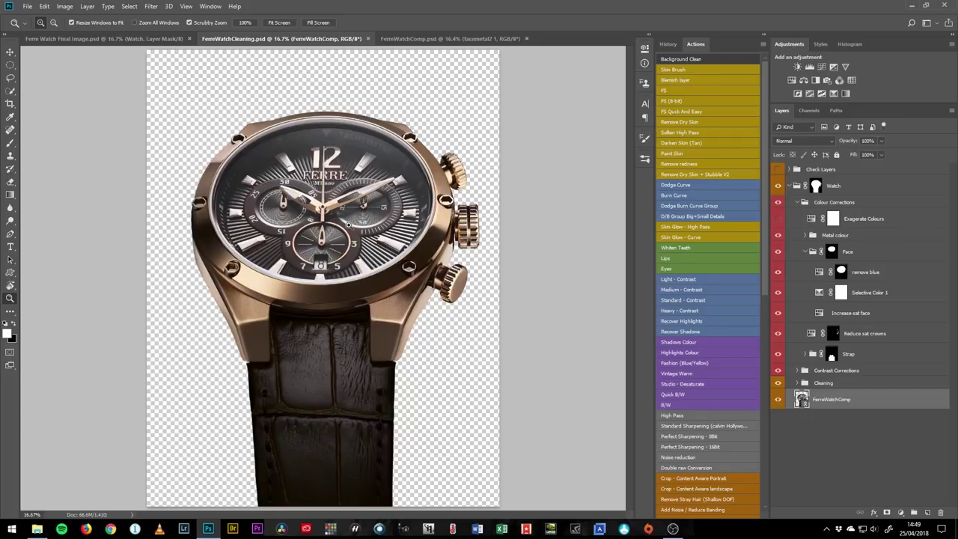
left_click(466, 41)
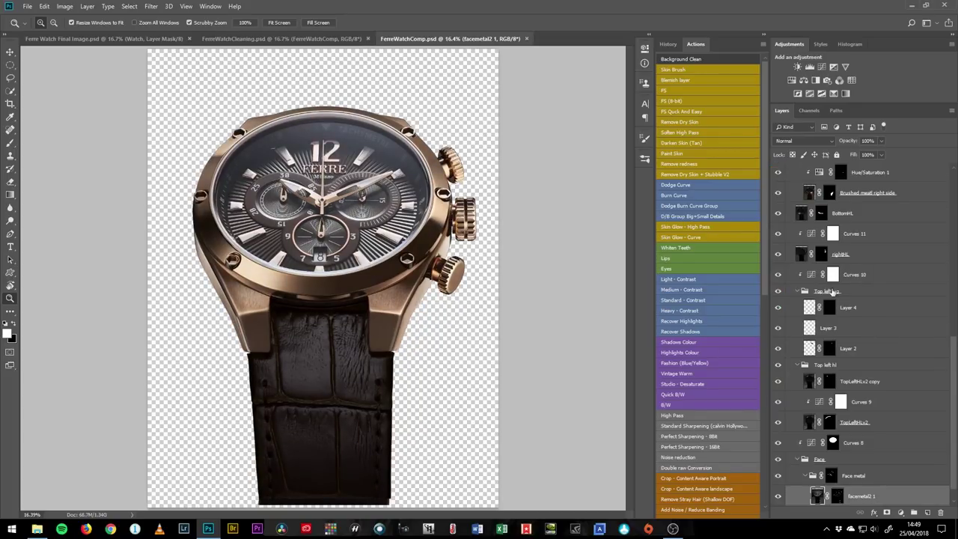
left_click_drag(953, 369, 954, 385)
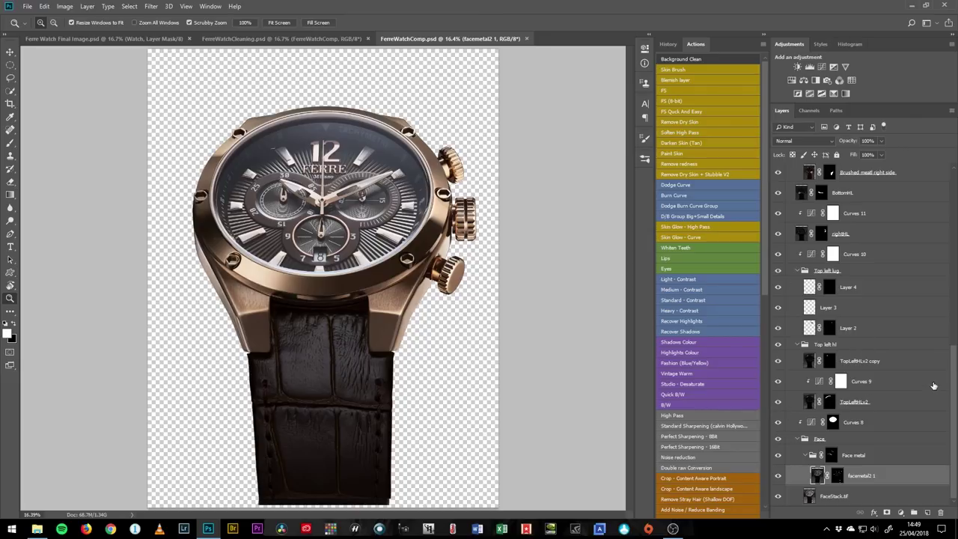
left_click_drag(952, 368, 955, 179)
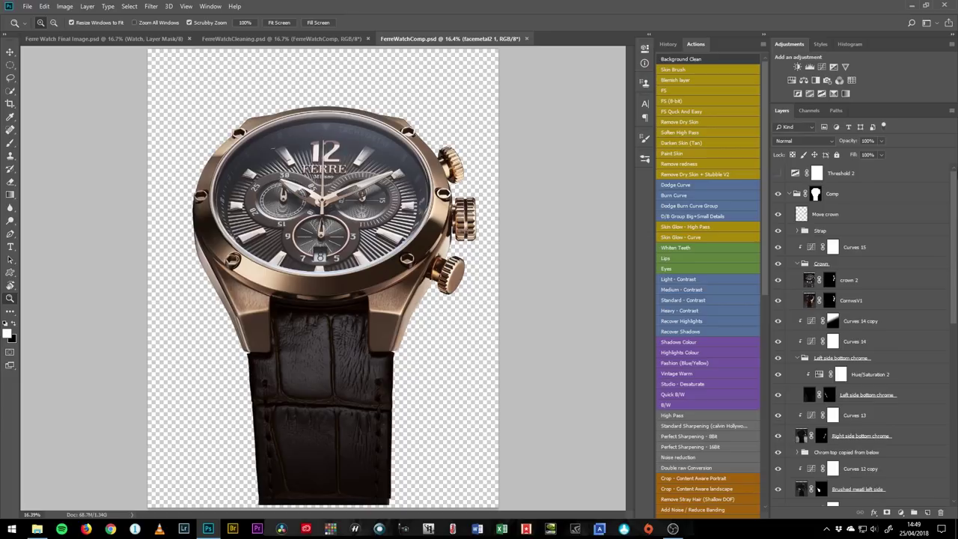
scroll(803, 444, "down", 10)
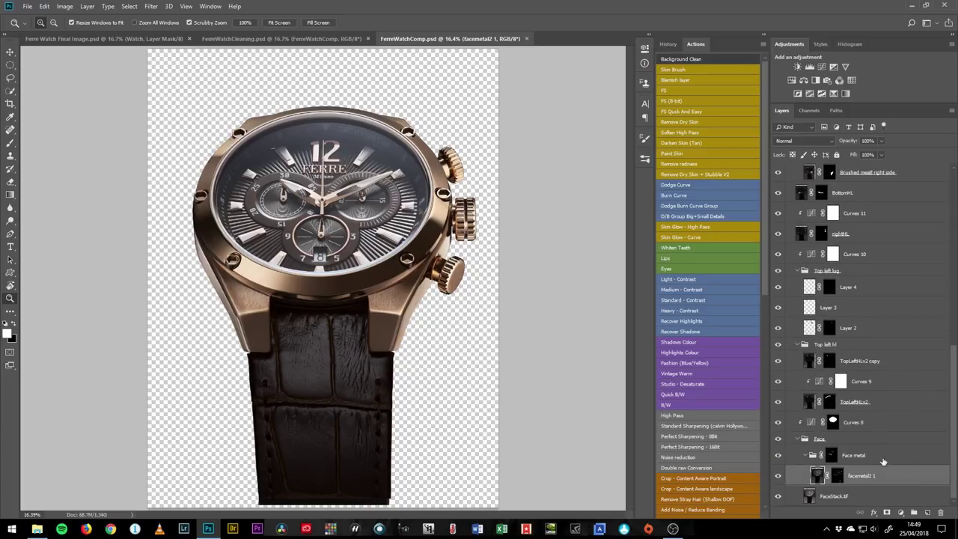
Step: Collapse the Face metal and Face groups in FerreWatchComp and show only the Face group
left_click(883, 458)
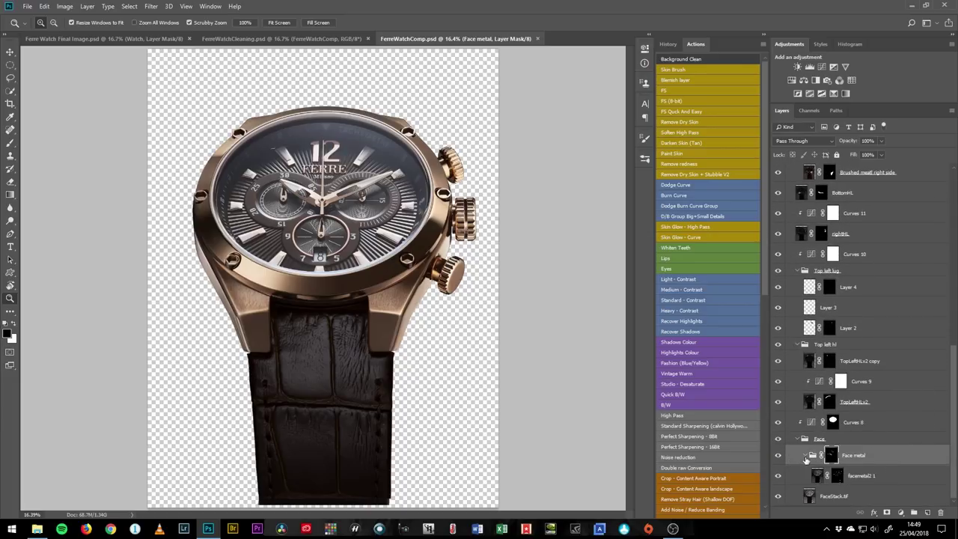
left_click(805, 455)
left_click(798, 459)
left_click(868, 486)
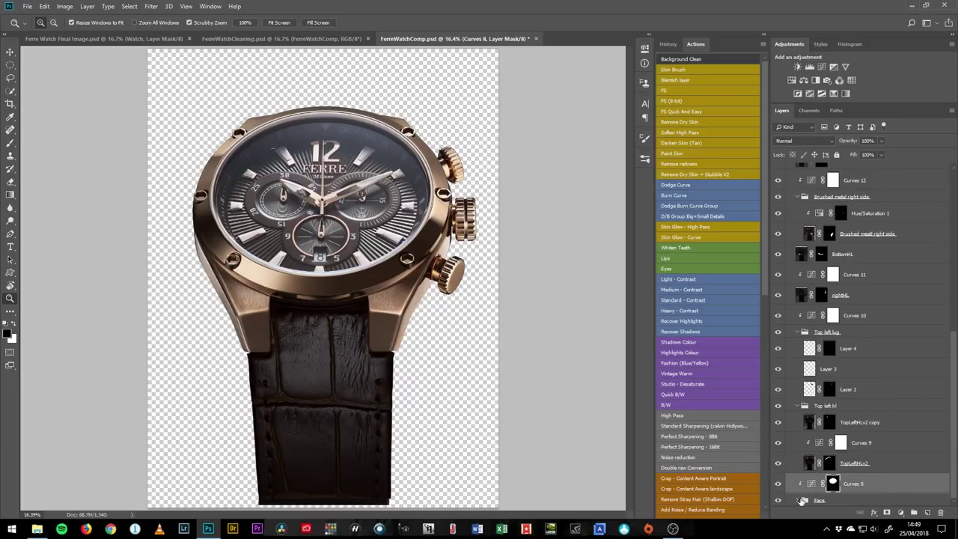
left_click(780, 500, "alt")
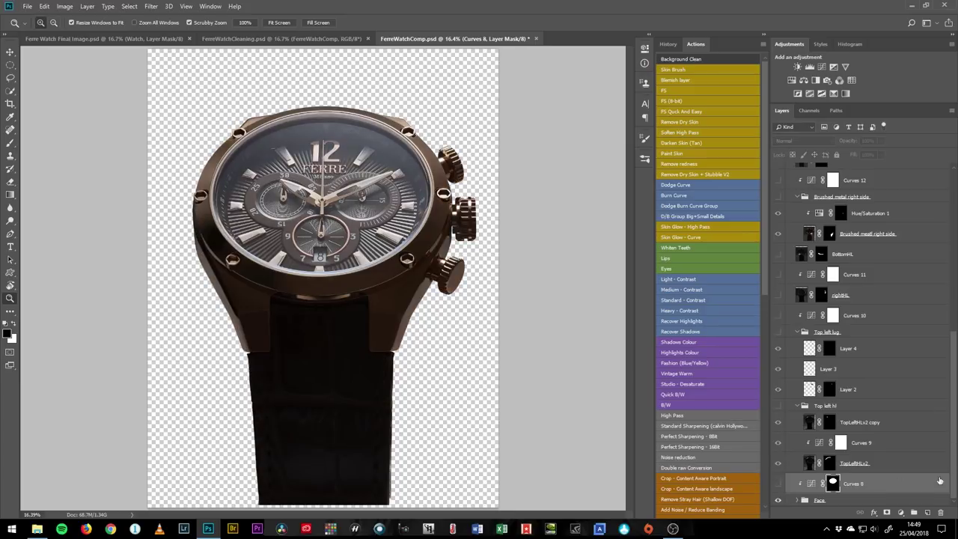
Step: Expand the Face group and show it with only its FaceStack.tif base layer, leaving Face metal hidden
left_click(780, 501)
left_click(797, 500)
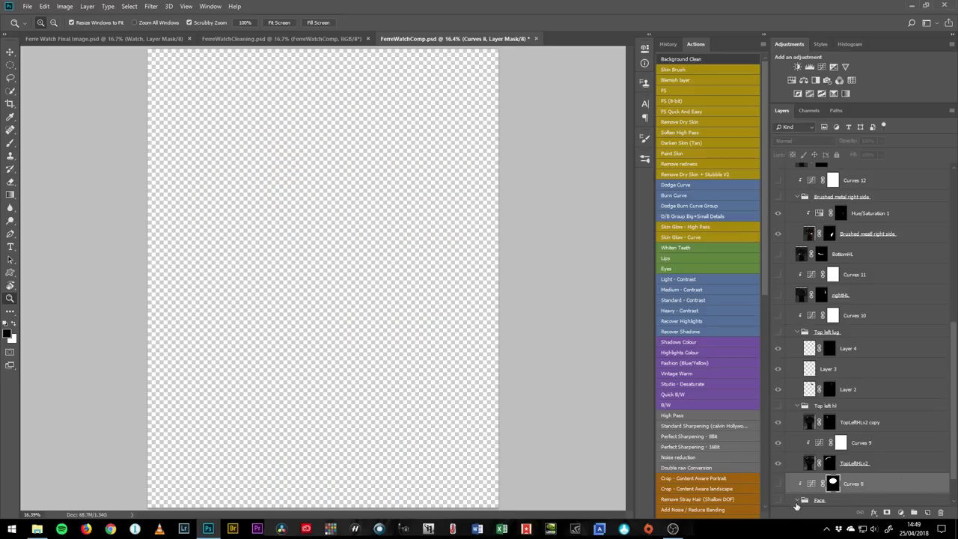
scroll(953, 471, "down", 2)
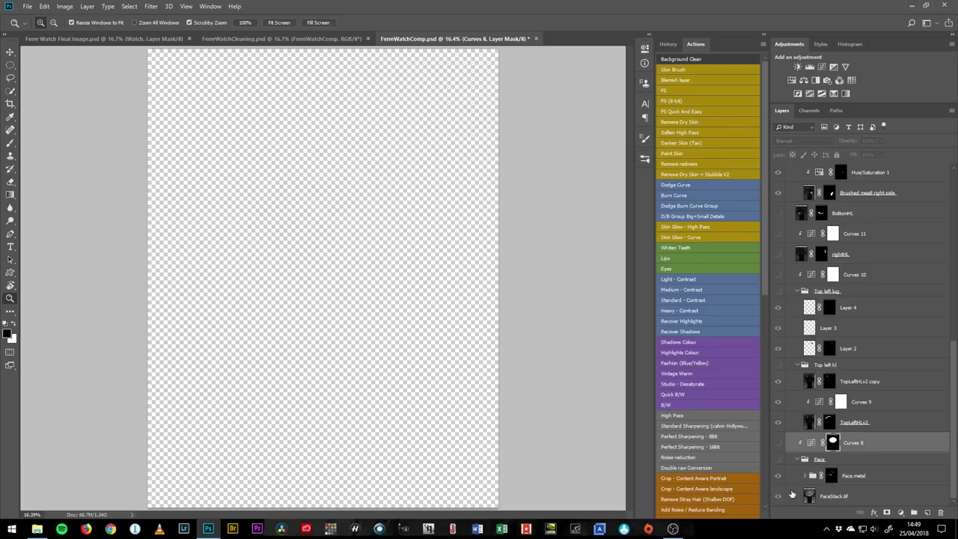
left_click(778, 459)
left_click(778, 498)
left_click(779, 499)
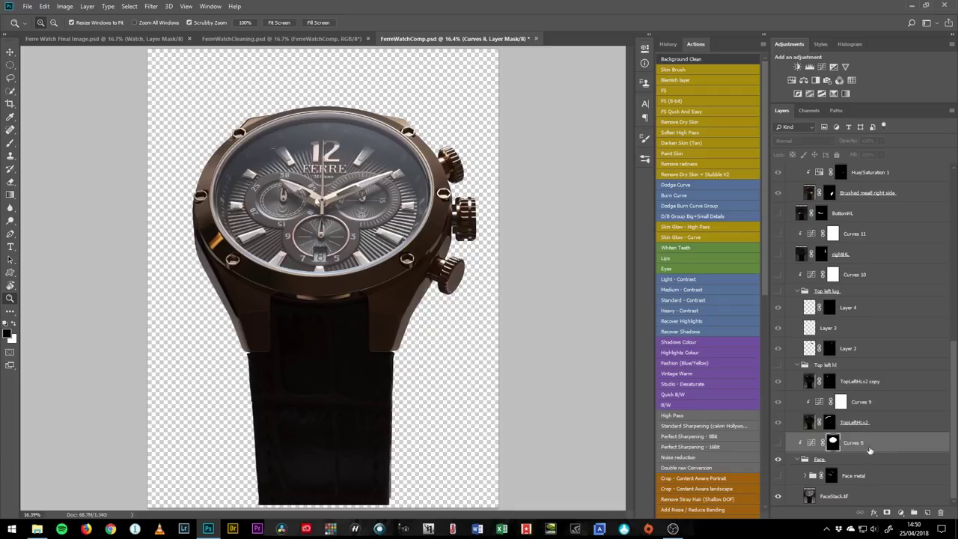
Step: Show the Face metal group and compare the dial's hands and hour markers close up with and without it
left_click(874, 477)
left_click(780, 477)
left_click(779, 476)
left_click(778, 474)
left_click_drag(385, 246, 396, 353)
left_click(779, 478)
left_click(779, 476)
left_click(778, 475)
left_click(778, 476)
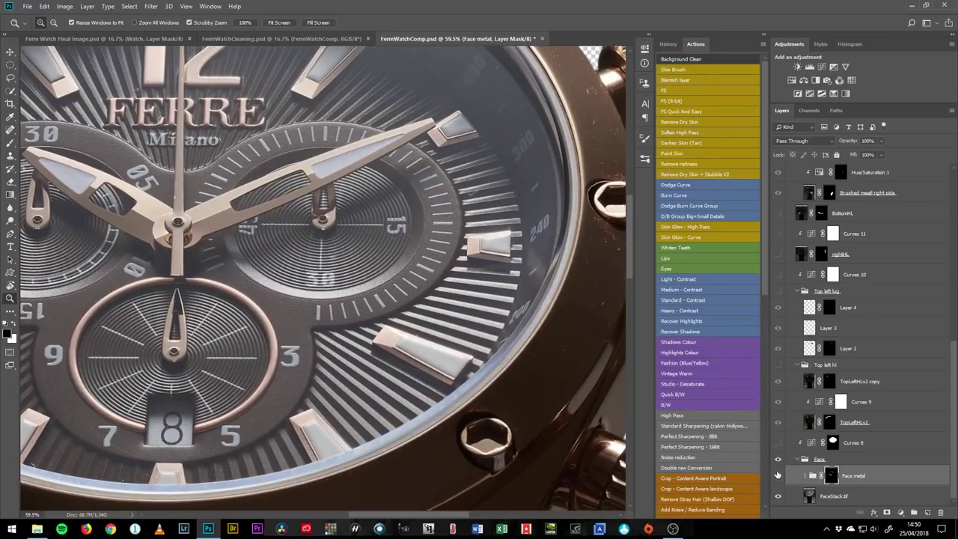
Step: Show the Curves 8 adjustment above the Face group and compare the whole watch with it off and on
left_click(861, 443)
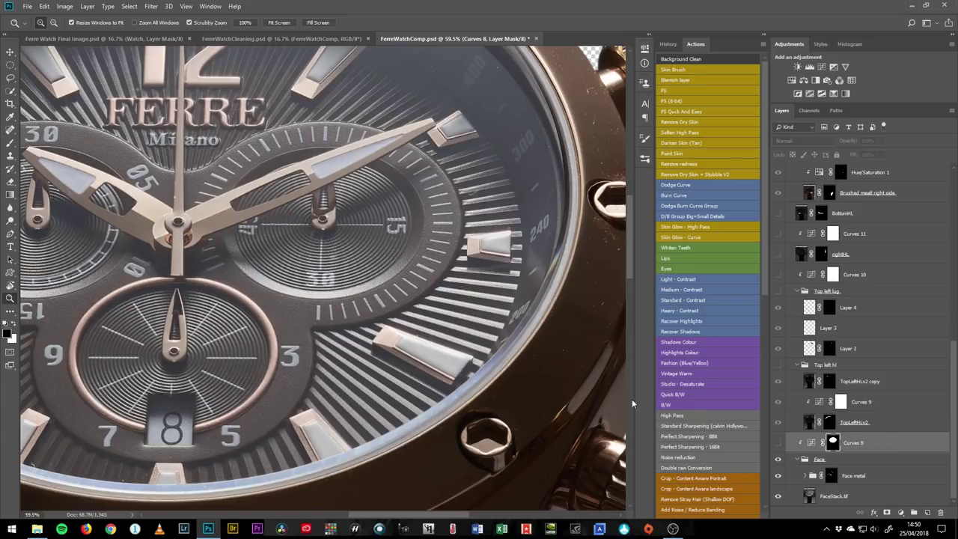
key("ctrl+0")
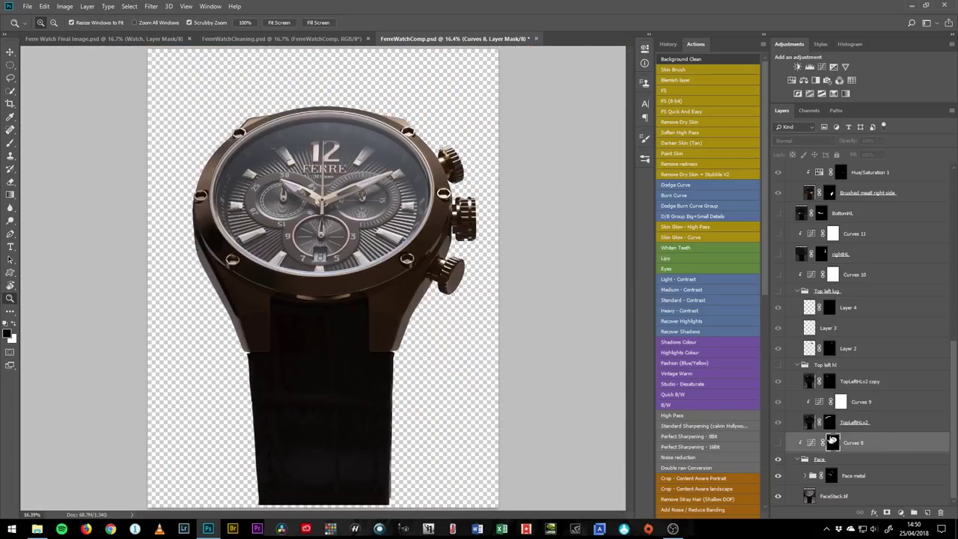
left_click(779, 445)
left_click(778, 444)
left_click(778, 445)
Step: Show the Top left hl group with TopLeftHLv2 and its Curves 9 adjustment, keeping TopLeftHLv2 copy hidden
left_click(892, 419)
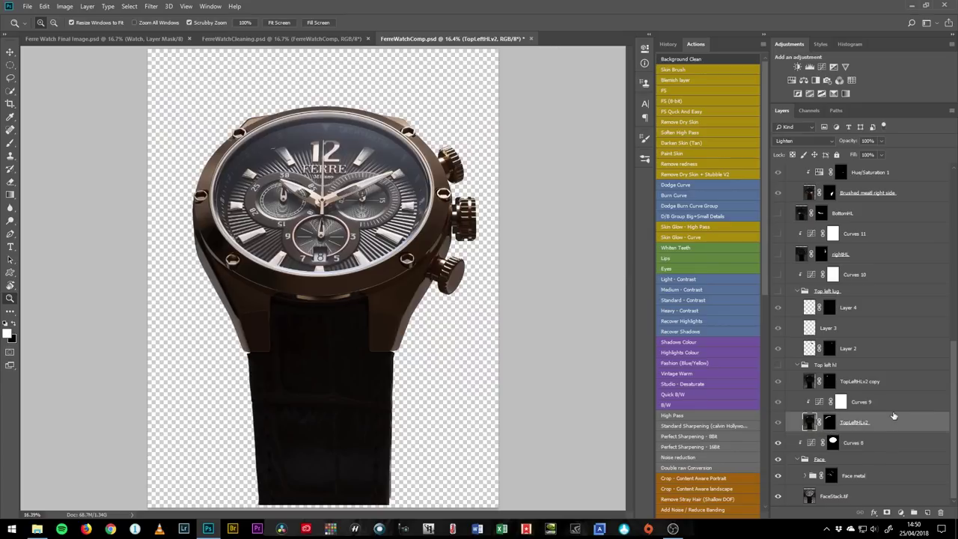
left_click(893, 405)
left_click(894, 384)
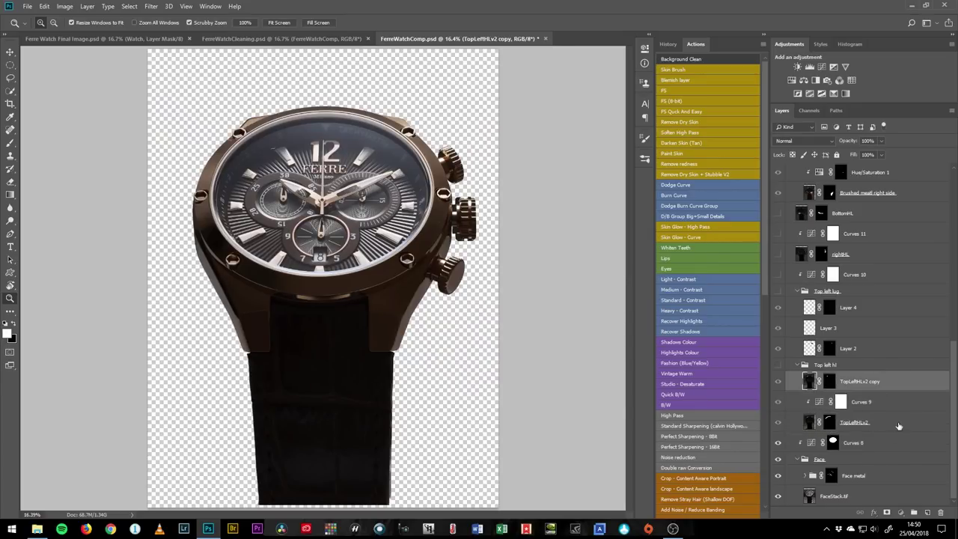
left_click(904, 426)
left_click(778, 364)
left_click(778, 381)
left_click(778, 423)
left_click(778, 422)
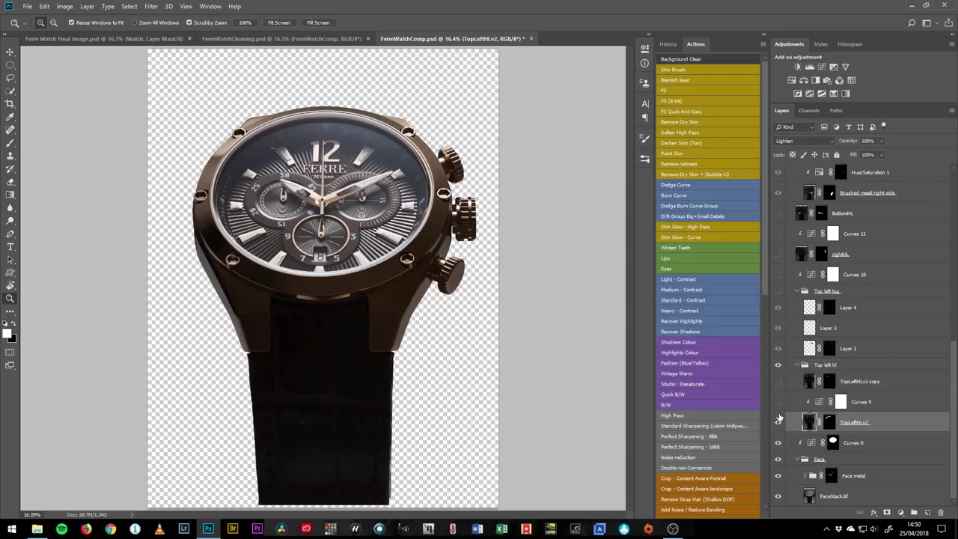
left_click(778, 403)
Step: Show the TopLeftHLv2 copy layer and compare the upper-left bezel highlight close up with and without it
left_click(786, 388)
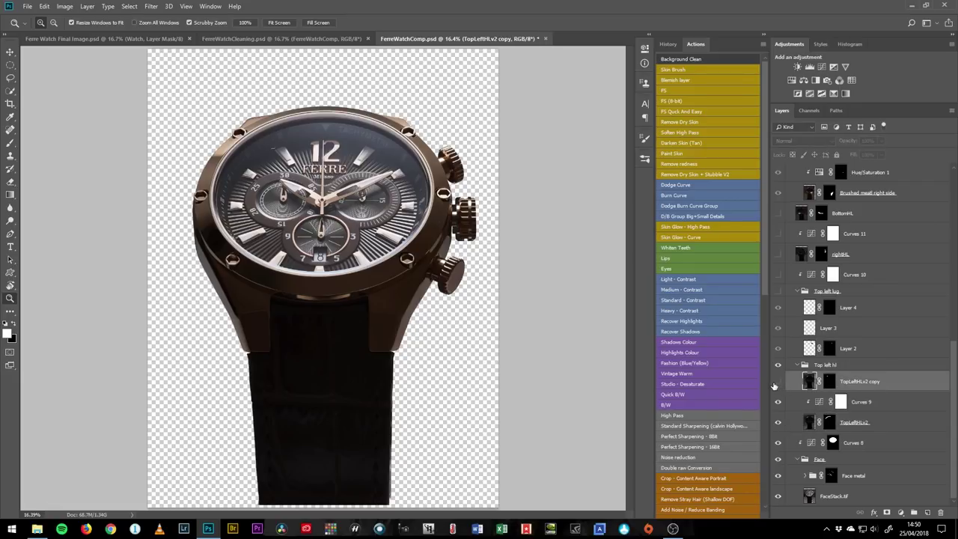
left_click(778, 381)
left_click(778, 382)
left_click(778, 382)
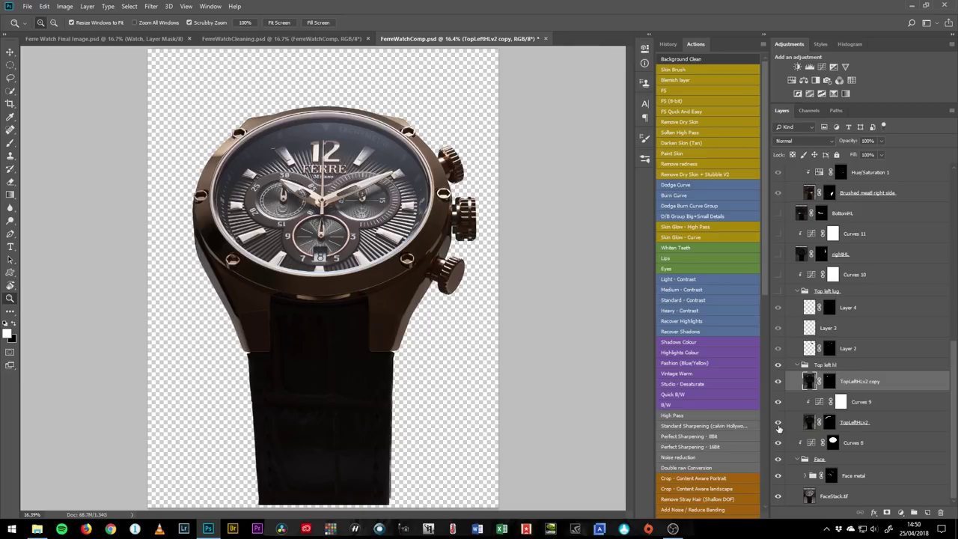
left_click_drag(253, 124, 267, 292)
left_click(777, 384)
left_click(778, 384)
left_click(778, 383)
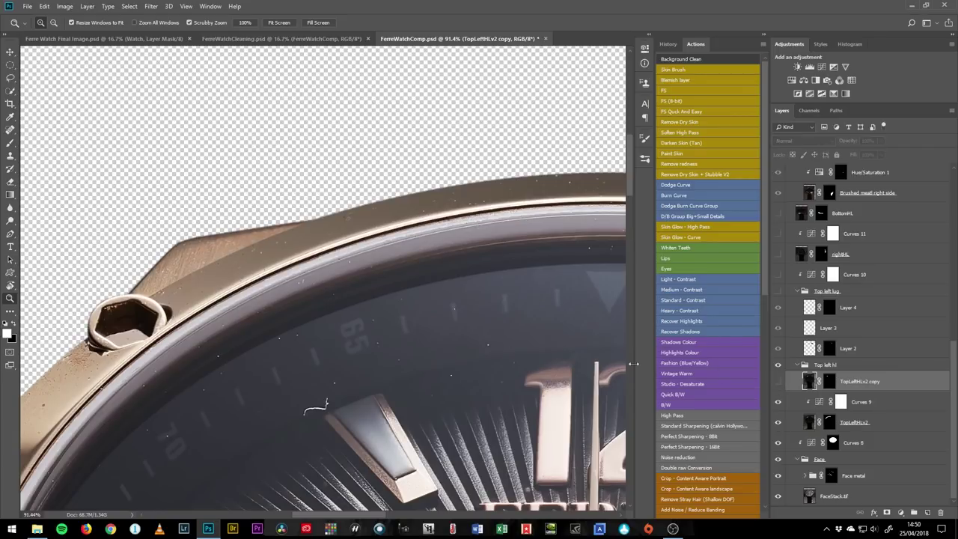
left_click(778, 383)
key("ctrl+0")
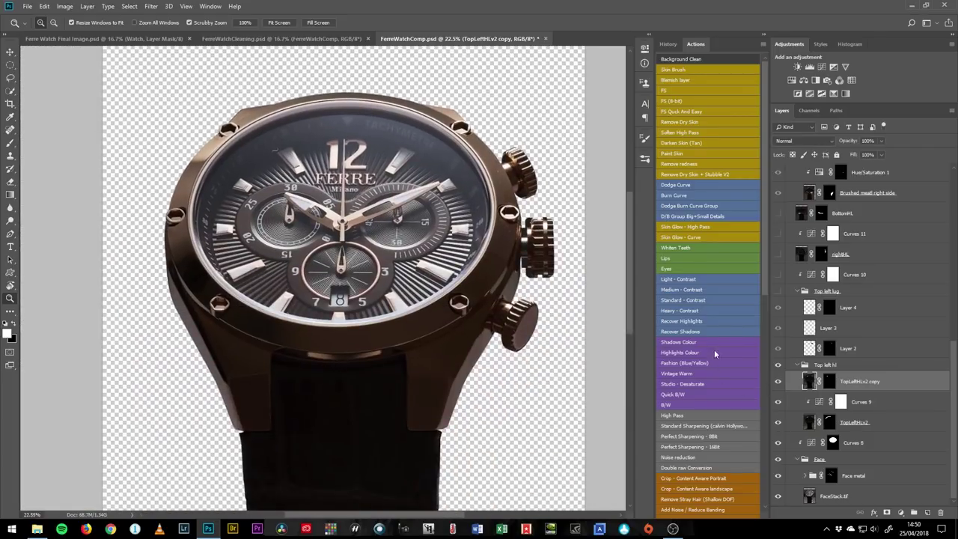
Step: Collapse the Top left hl and Top left lug groups, and show Top left lug together with Curves 10
left_click(805, 364)
left_click(876, 411)
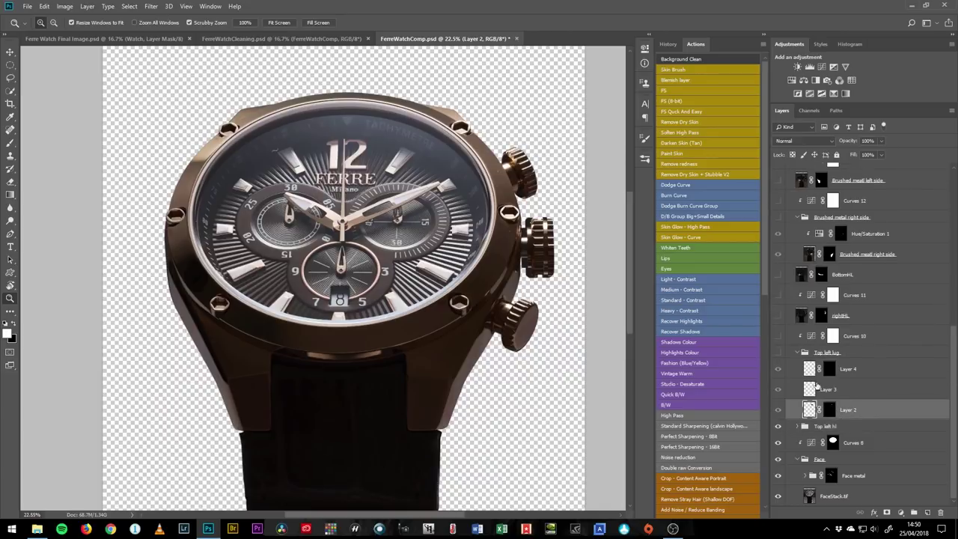
left_click(799, 353)
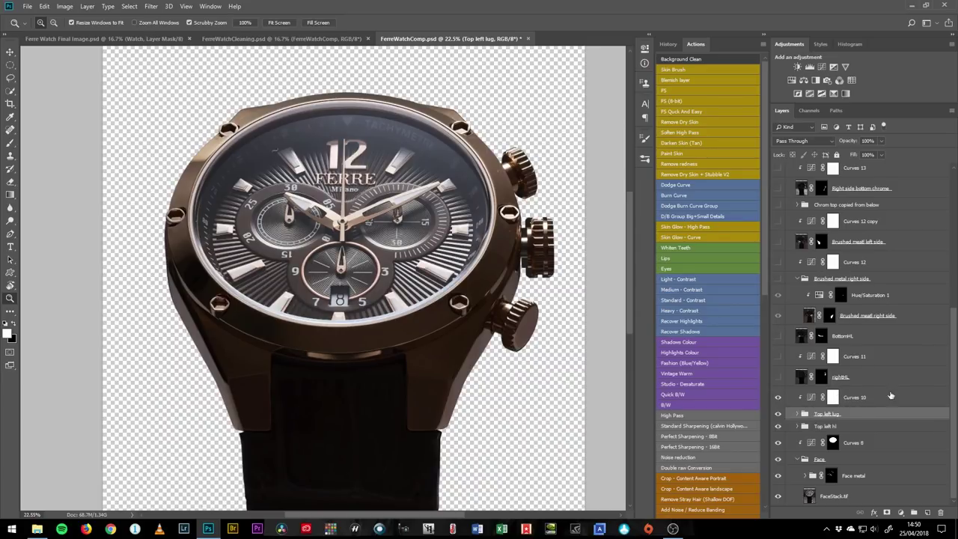
Step: Show the rightHL layer and the Curves 11 adjustment to bring in the bezel's right-hand highlight
left_click(887, 383)
left_click(780, 379)
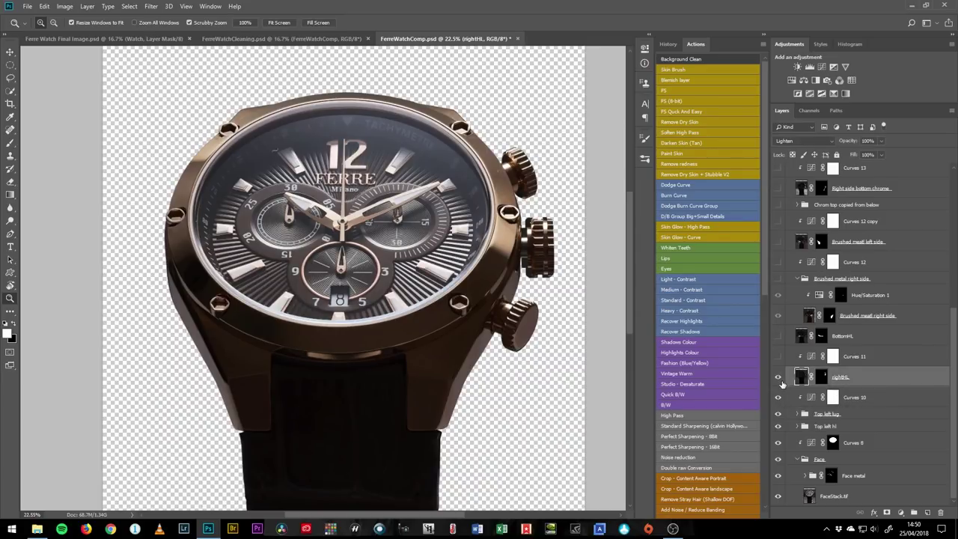
left_click(779, 358)
left_click(779, 359)
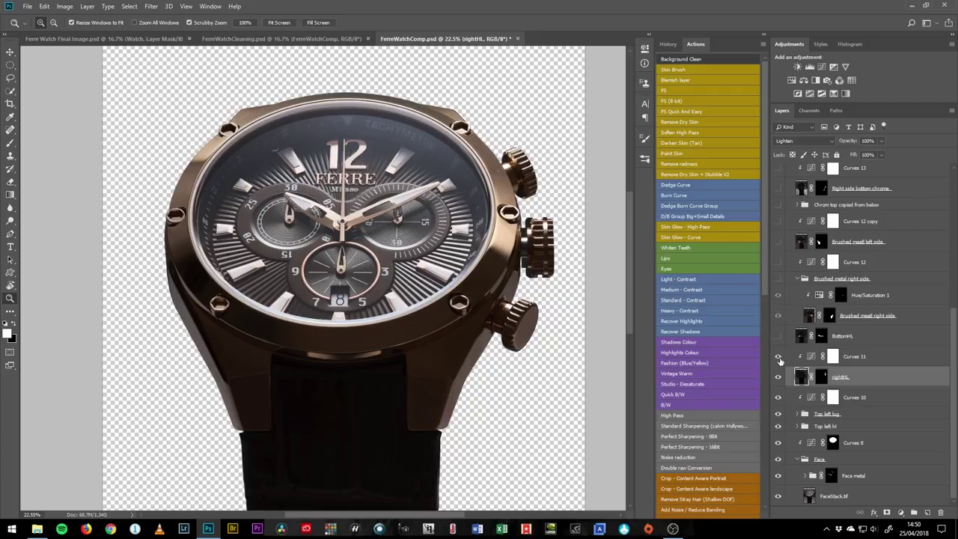
left_click_drag(494, 374, 424, 308)
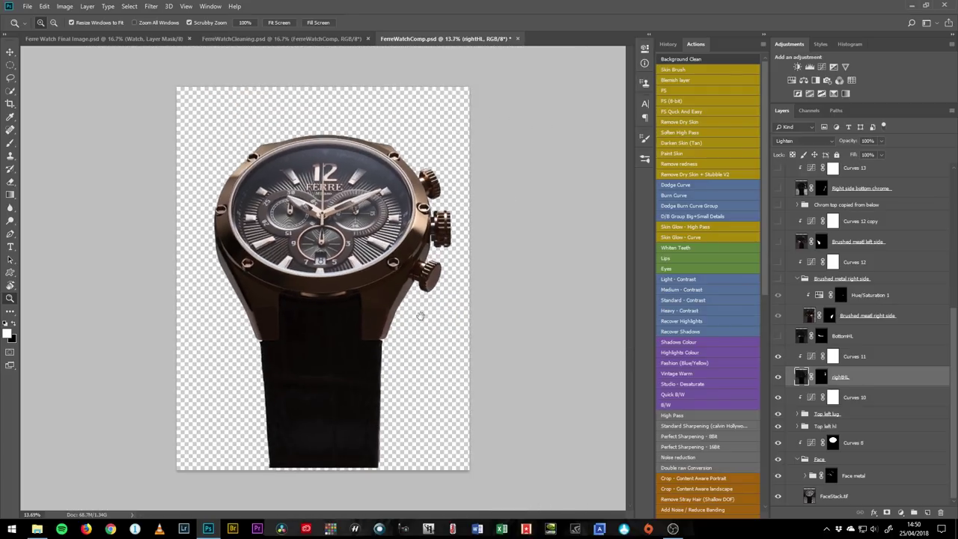
Step: Open the curve of the Curves 11 adjustment and compare the watch with that adjustment hidden and shown
left_click(779, 358)
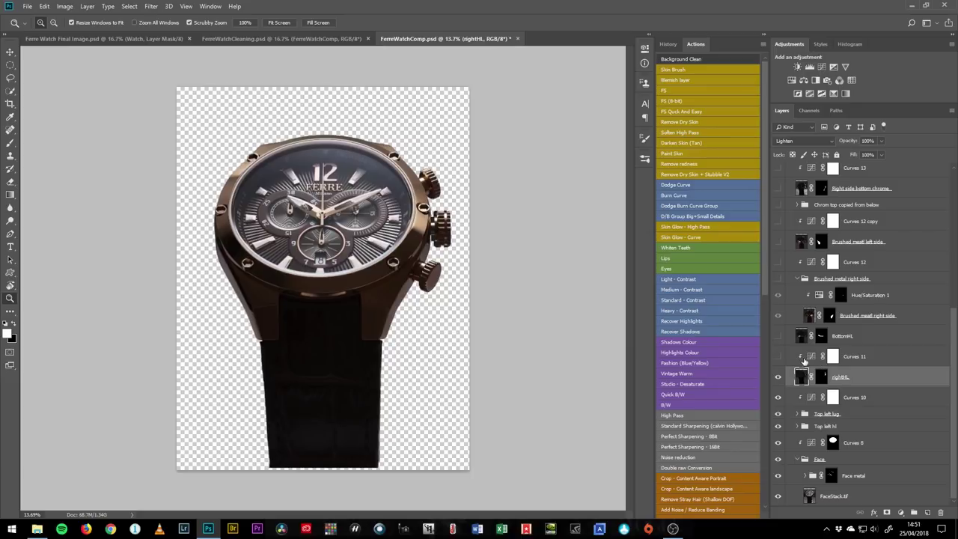
left_click(813, 358)
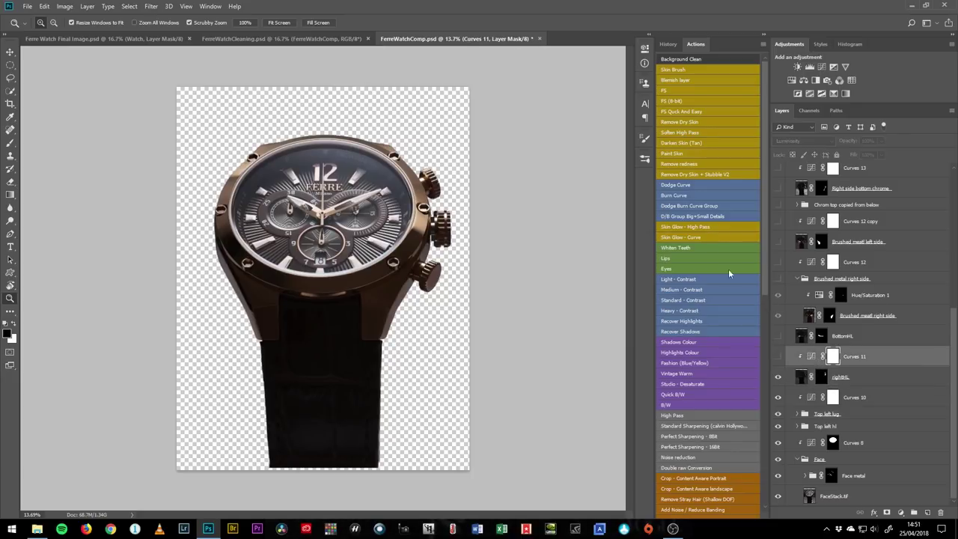
double_click(814, 357)
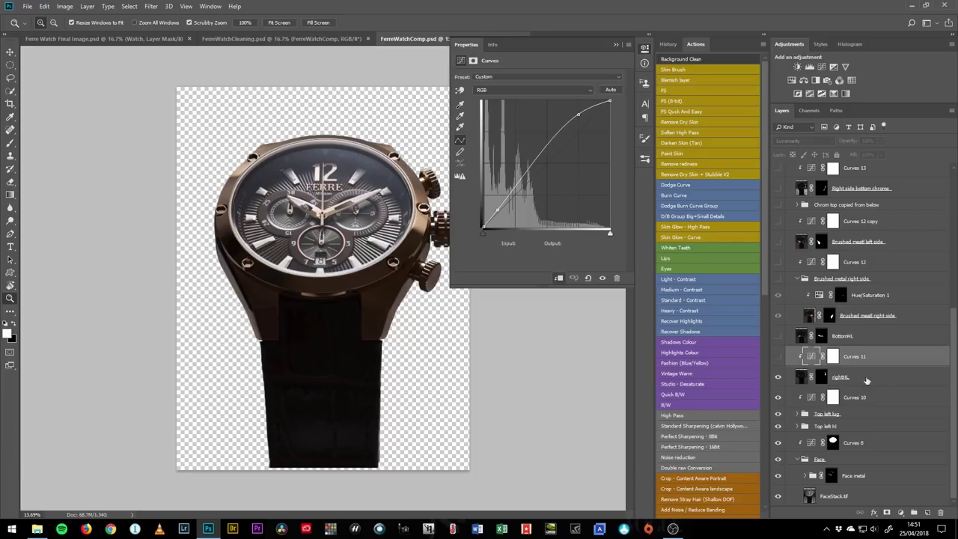
left_click(778, 358)
left_click(779, 358)
left_click(778, 357)
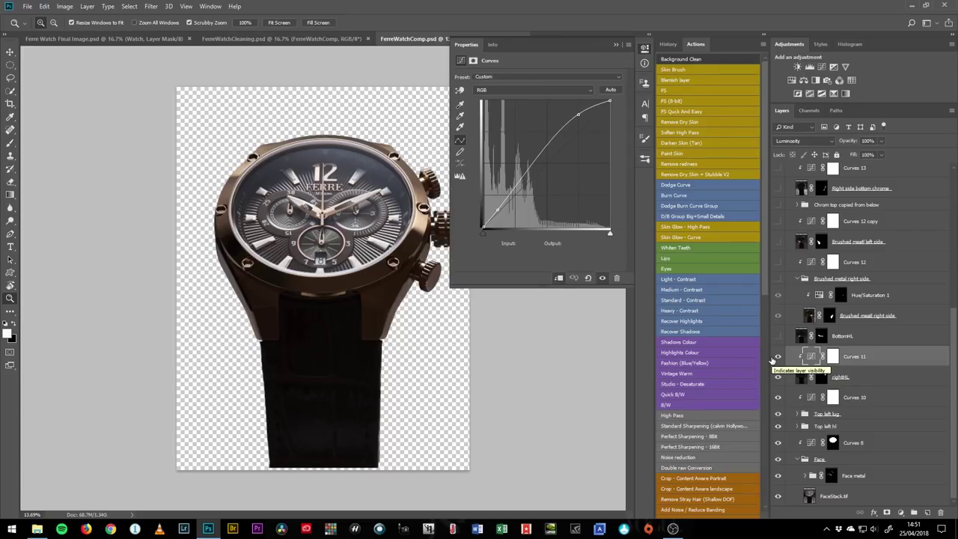
Step: Examine the Curves 8 adjustment's curve and elliptical dial mask, comparing the dial with the adjustment off and on
left_click(861, 445)
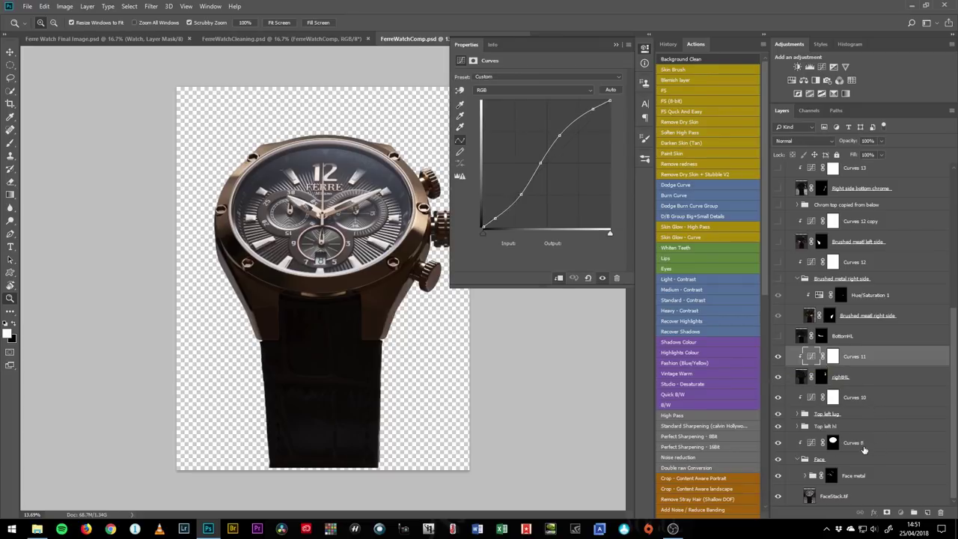
left_click(779, 443)
left_click(780, 443)
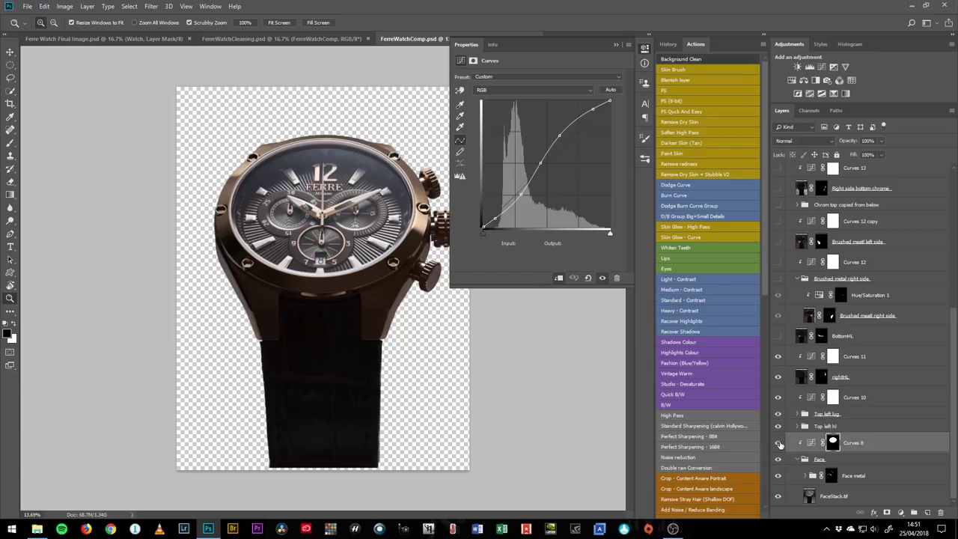
left_click(833, 443, "alt")
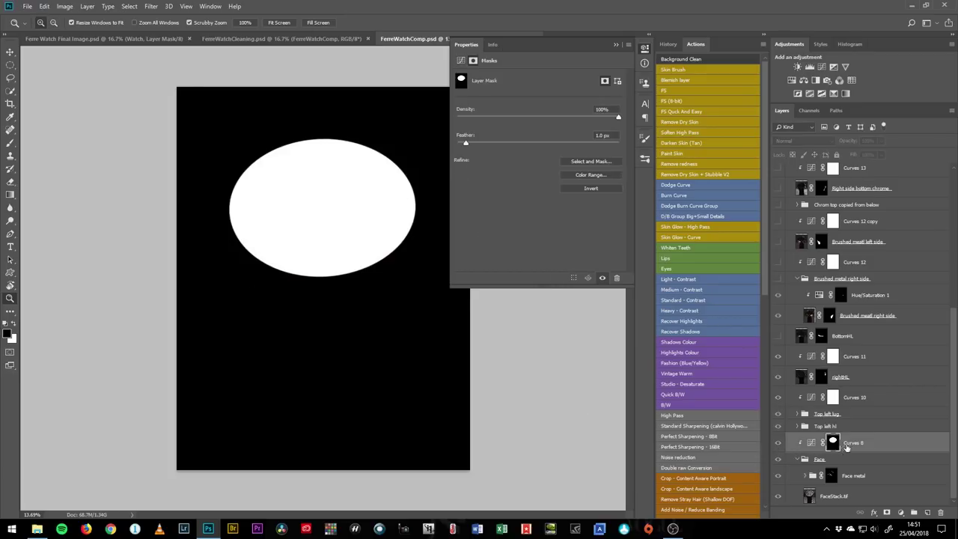
left_click(834, 444, "alt")
left_click(778, 444)
left_click(779, 443)
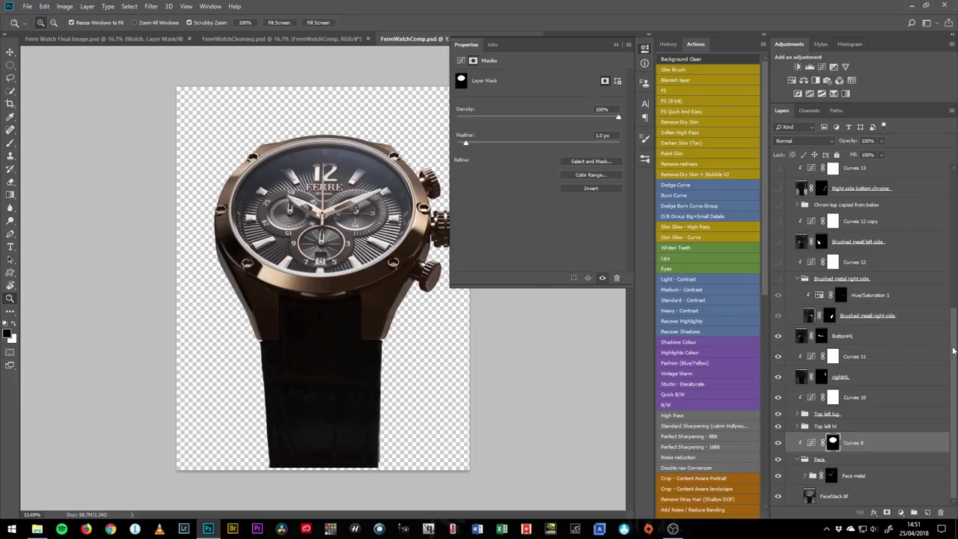
Step: Show the brushed metal, bottom chrome and curves layers from the Brushed metal right side group up to Curves 14 copy
scroll(782, 356, "up", 3)
left_click_drag(778, 341, 778, 250)
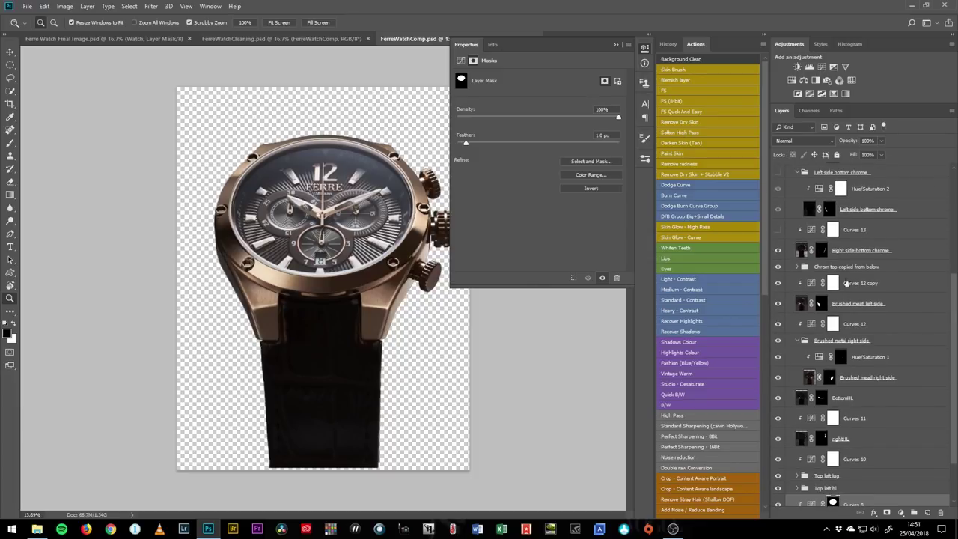
scroll(956, 253, "up", 3)
scroll(956, 253, "up", 1)
left_click(777, 305)
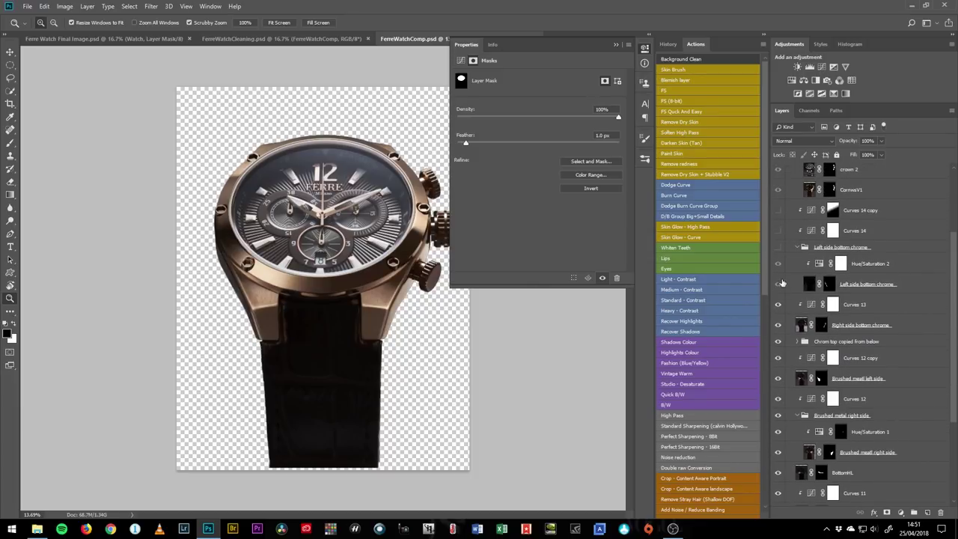
left_click_drag(777, 264, 779, 209)
Step: Show the Crown group with its crown layers and the Curves 15 adjustment, and collapse the mask properties
scroll(955, 261, "up", 5)
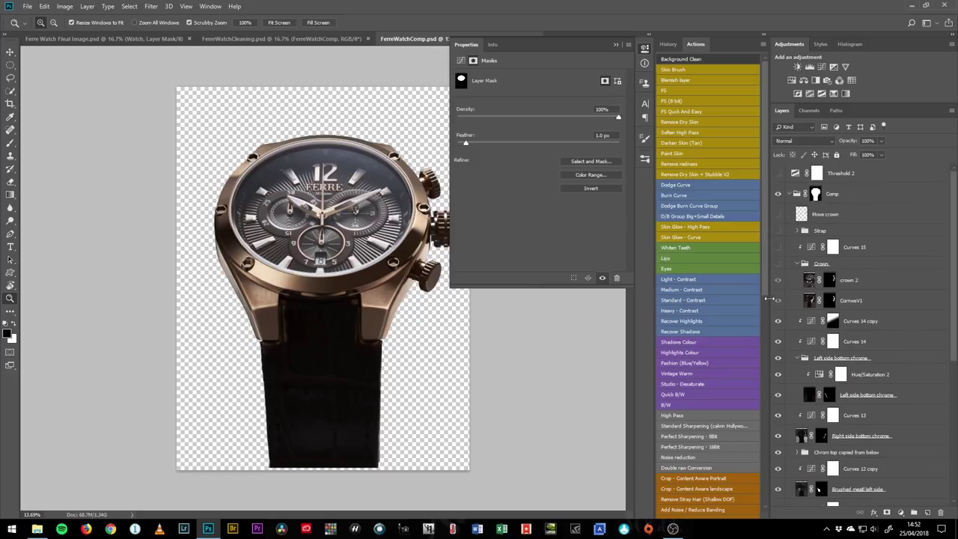
left_click_drag(782, 282, 781, 262)
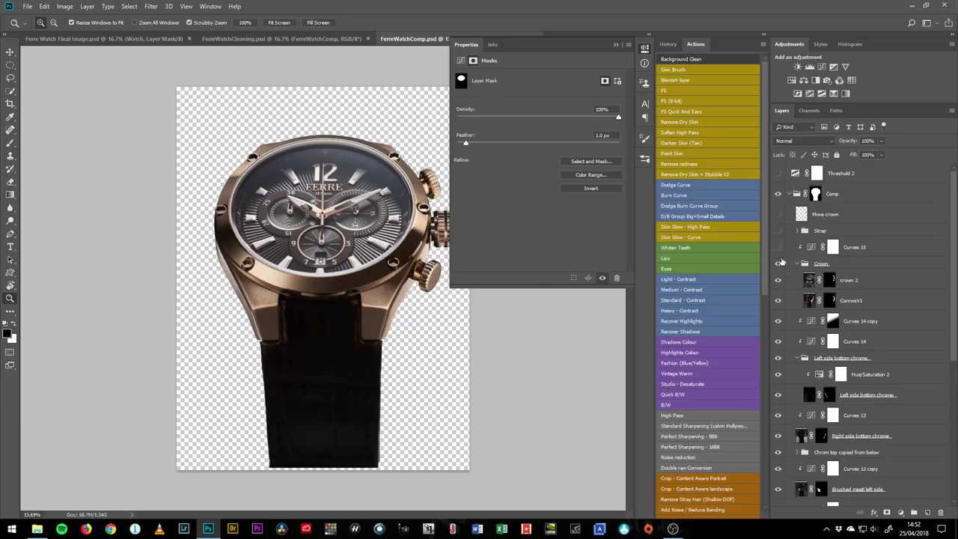
left_click(616, 45)
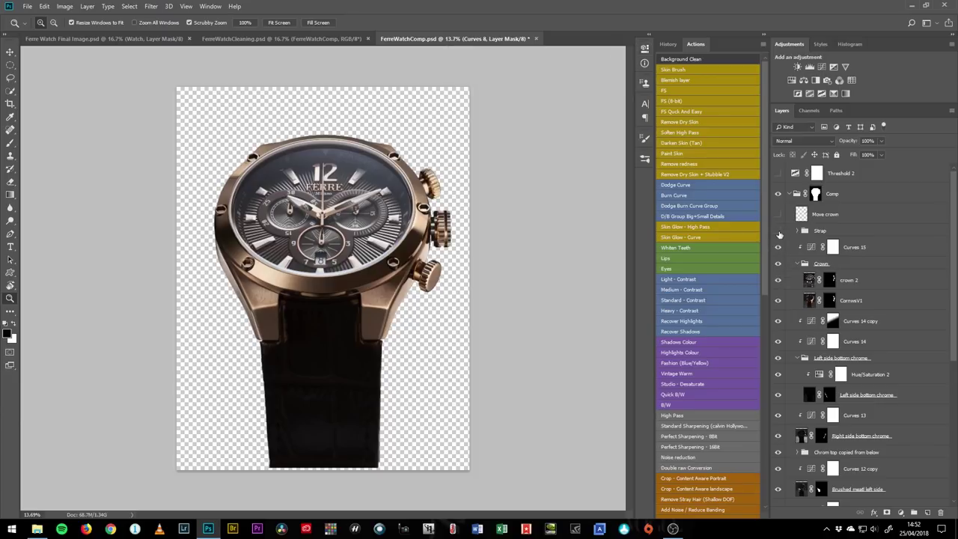
Step: Show the Strap group and the Move crown layer, and collapse the completed Comp group
left_click(779, 232)
left_click(779, 232)
left_click(779, 232)
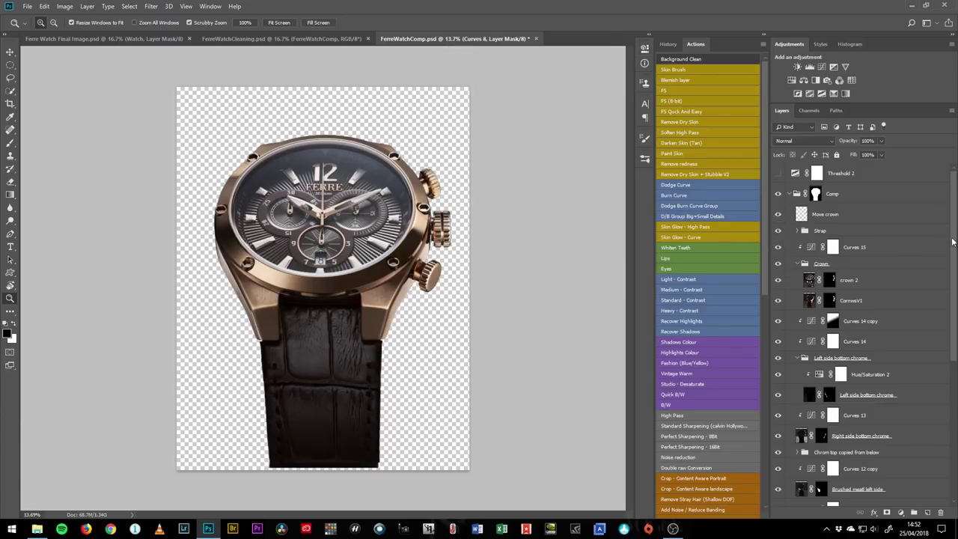
left_click(790, 195)
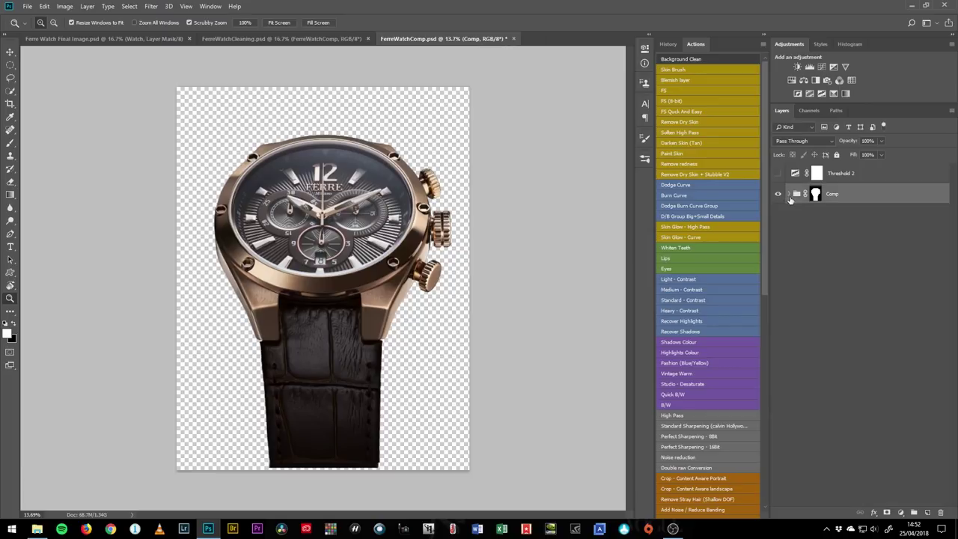
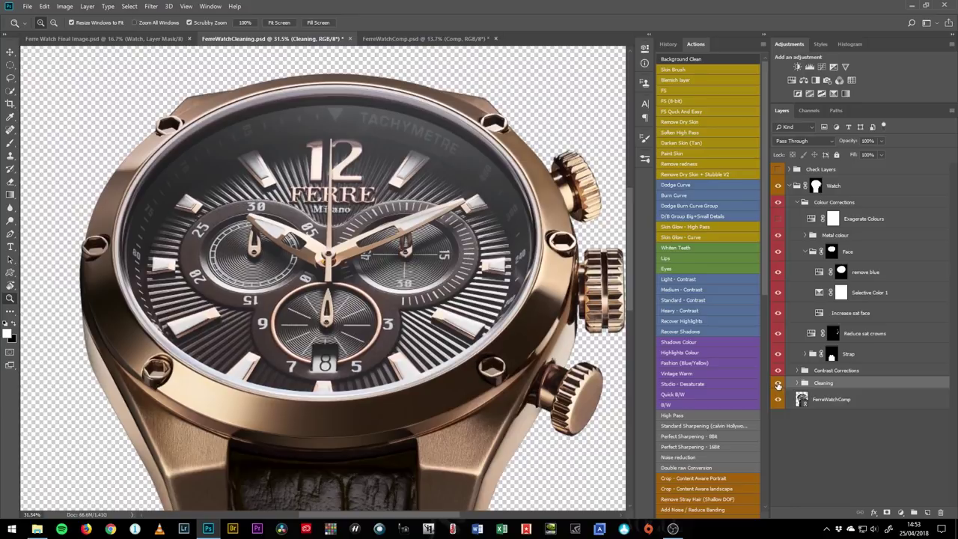
Step: Compare the watch repeatedly with the Cleaning group hidden and shown
left_click(778, 384)
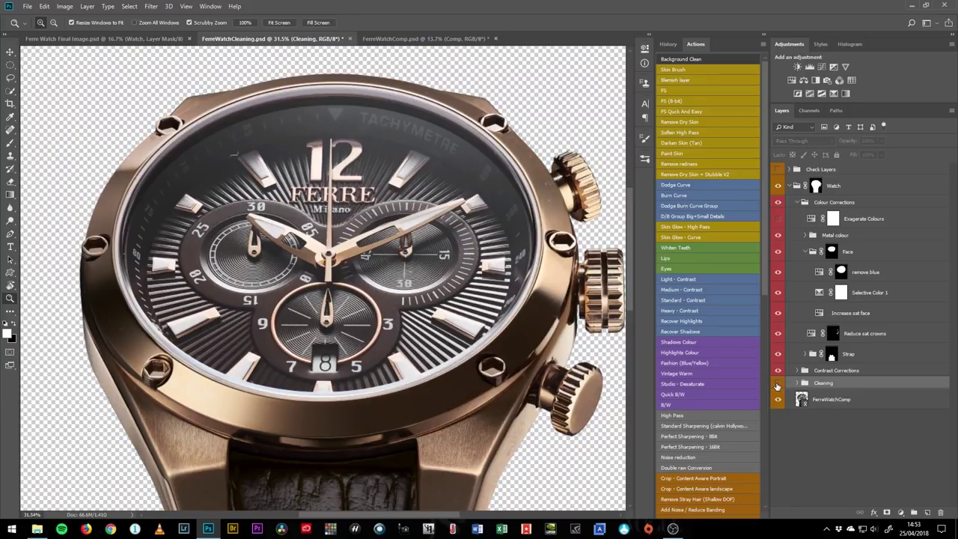
left_click(778, 384)
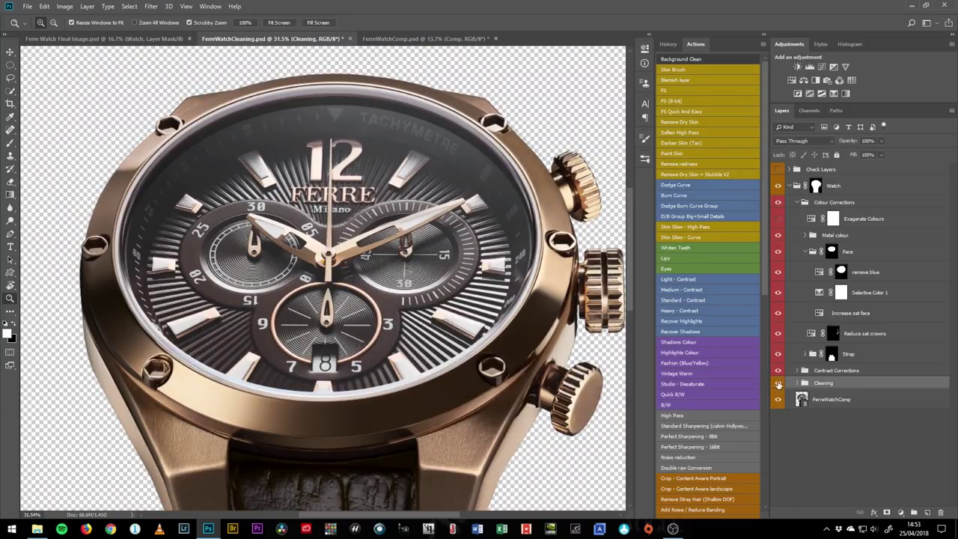
left_click(779, 384)
left_click(779, 384)
left_click(779, 385)
left_click(779, 385)
left_click(779, 386)
left_click(779, 385)
left_click(779, 385)
left_click(778, 385)
Step: Examine the layers inside the Cleaning group, including the lower Dust & Scratches and Spot / Heal layers, and collapse the group
left_click(798, 383)
scroll(942, 458, "down", 5)
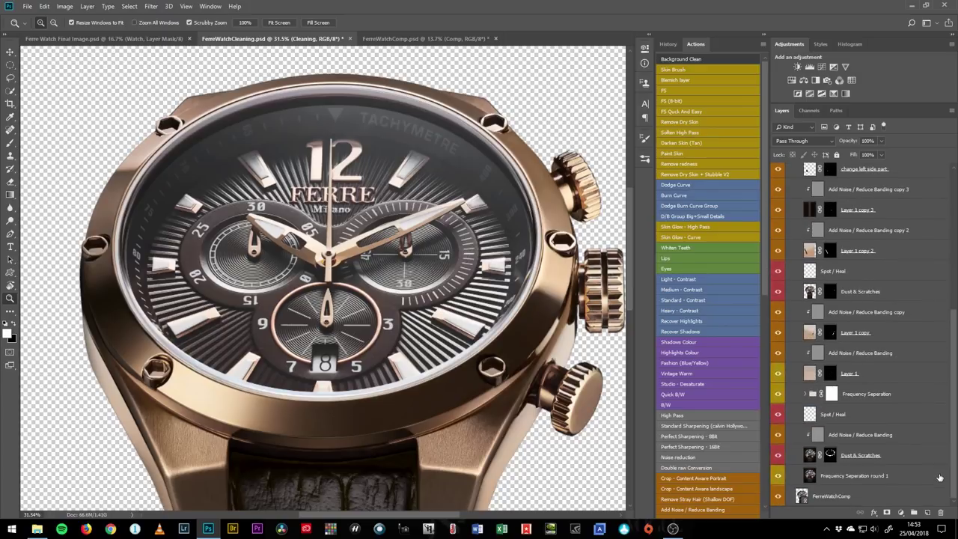
left_click(901, 460)
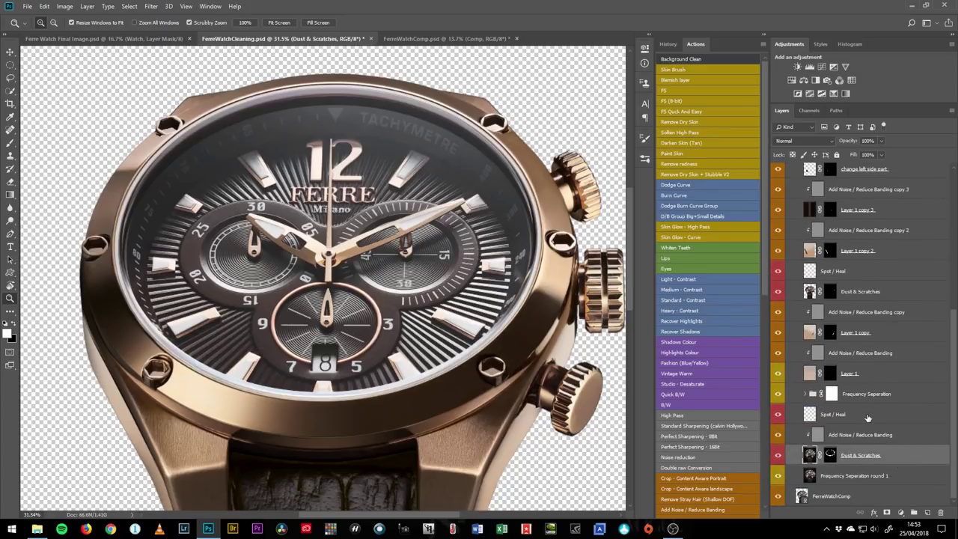
left_click(856, 419)
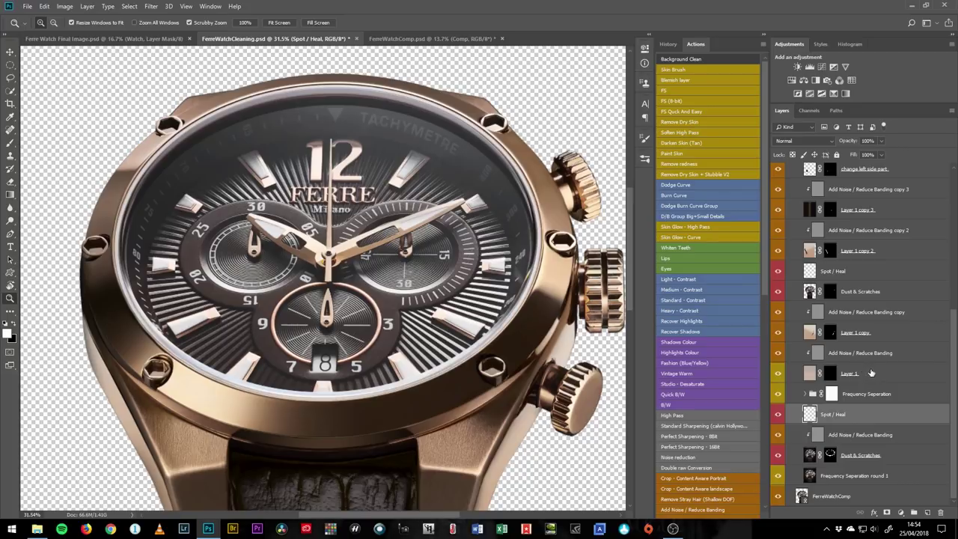
scroll(891, 387, "up", 2)
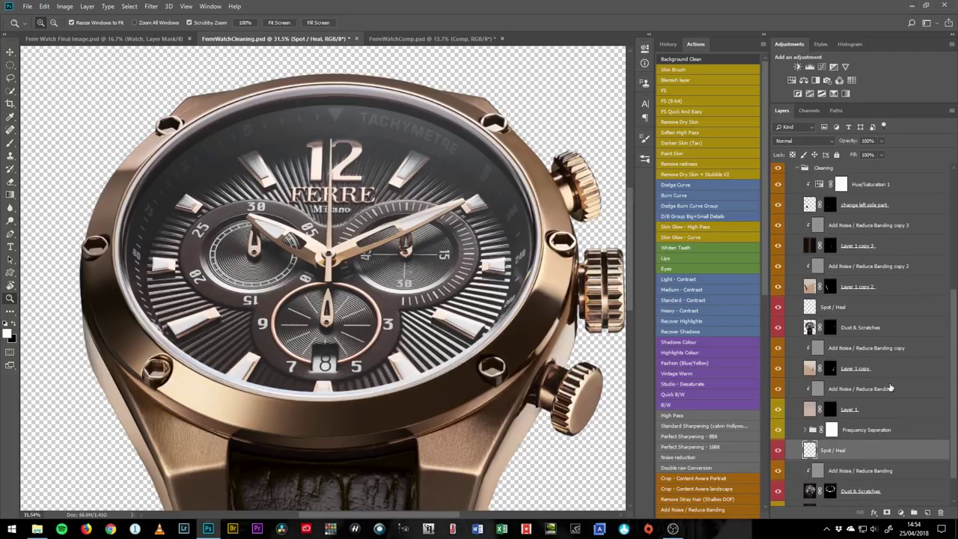
scroll(954, 325, "up", 4)
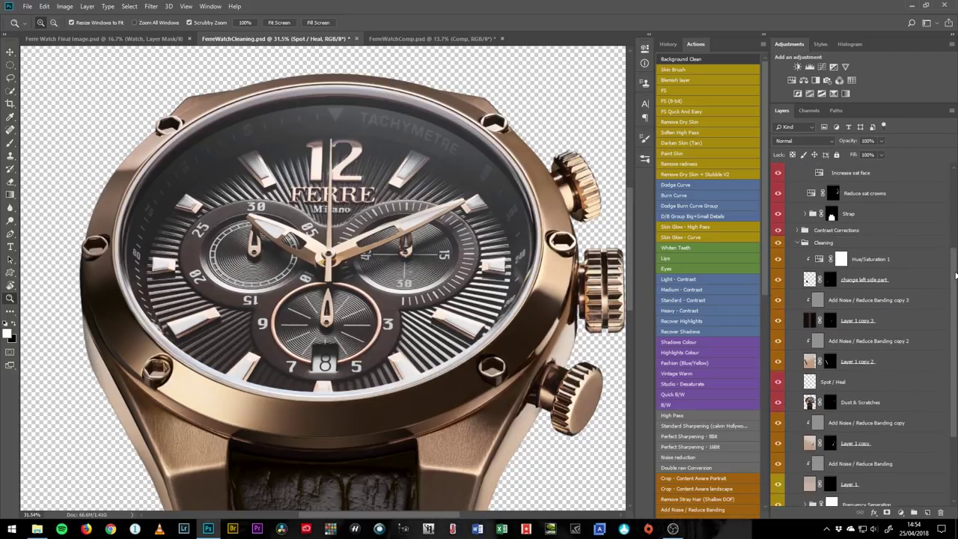
left_click(824, 242)
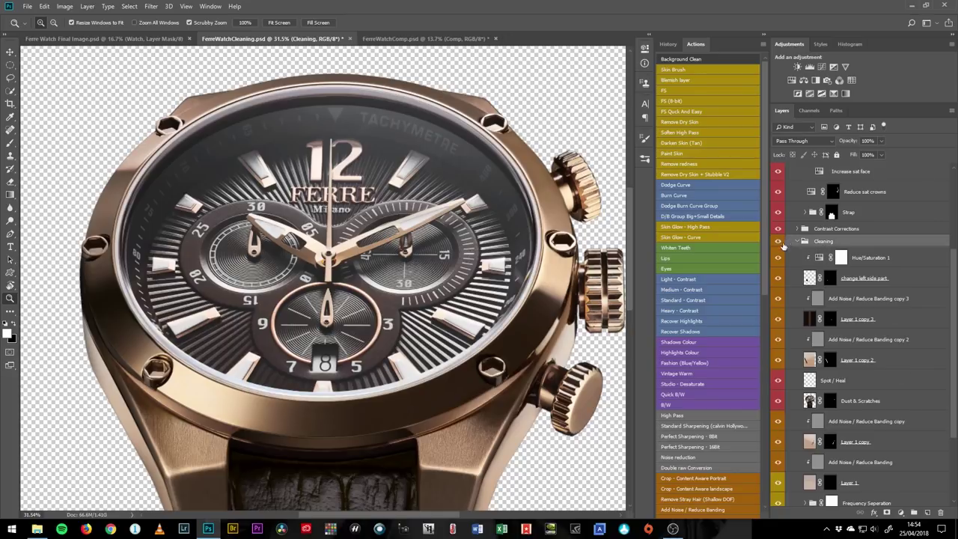
left_click(798, 241)
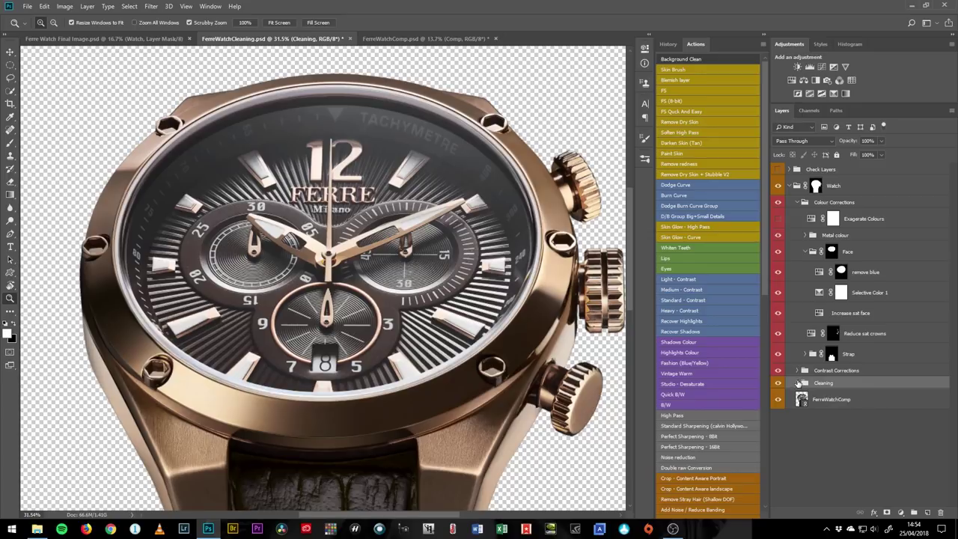
Step: Expand the Cleaning and Contrast Corrections groups and check the FerreWatchComp document before returning to FerreWatchCleaning
left_click(805, 383)
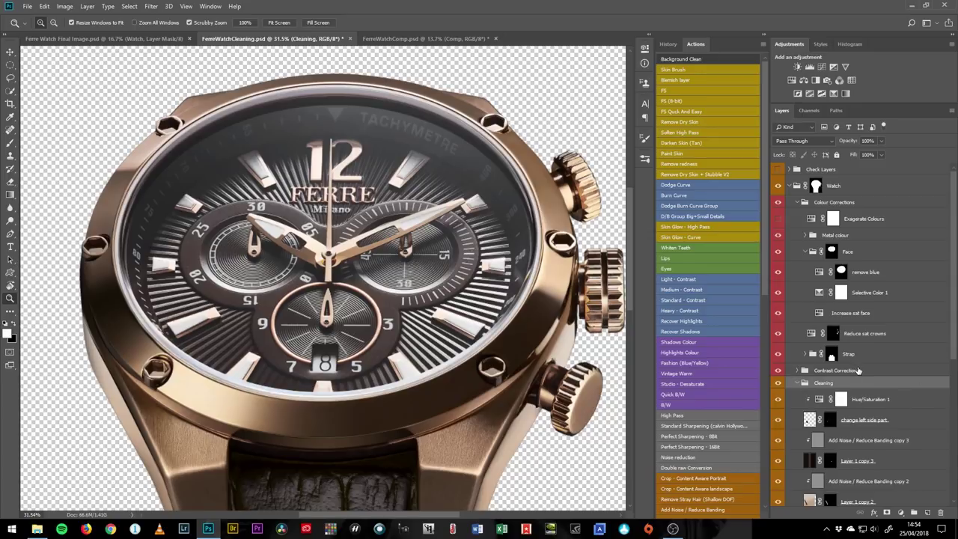
left_click(853, 370)
left_click(803, 371)
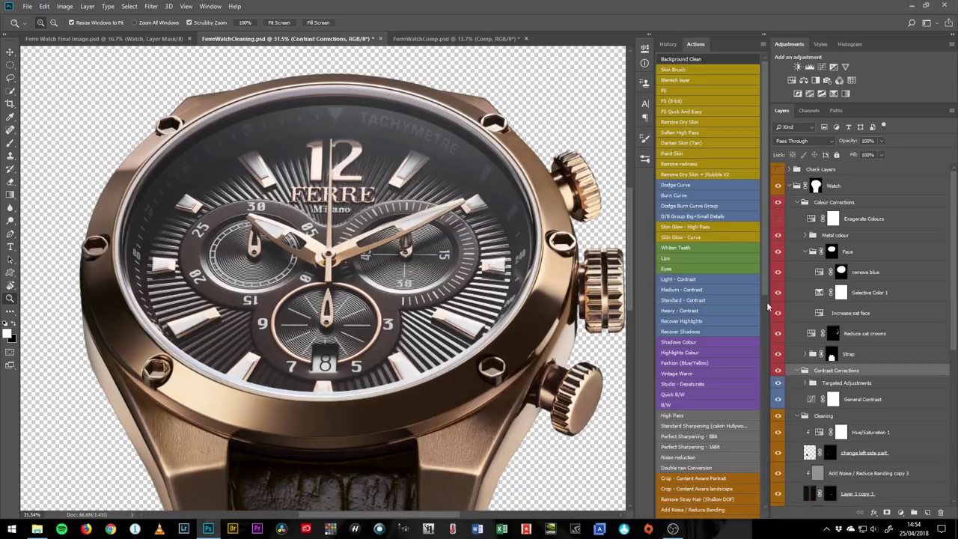
left_click(494, 39)
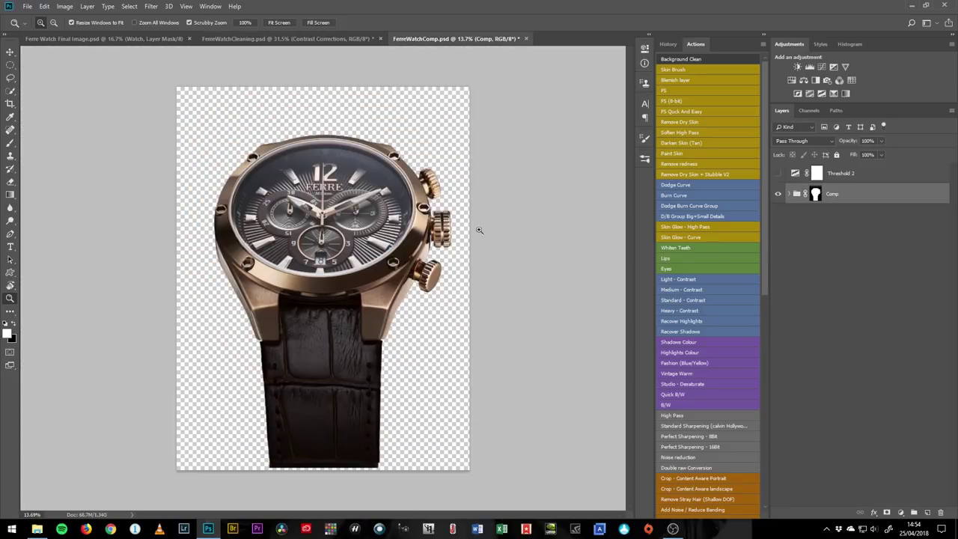
left_click(322, 39)
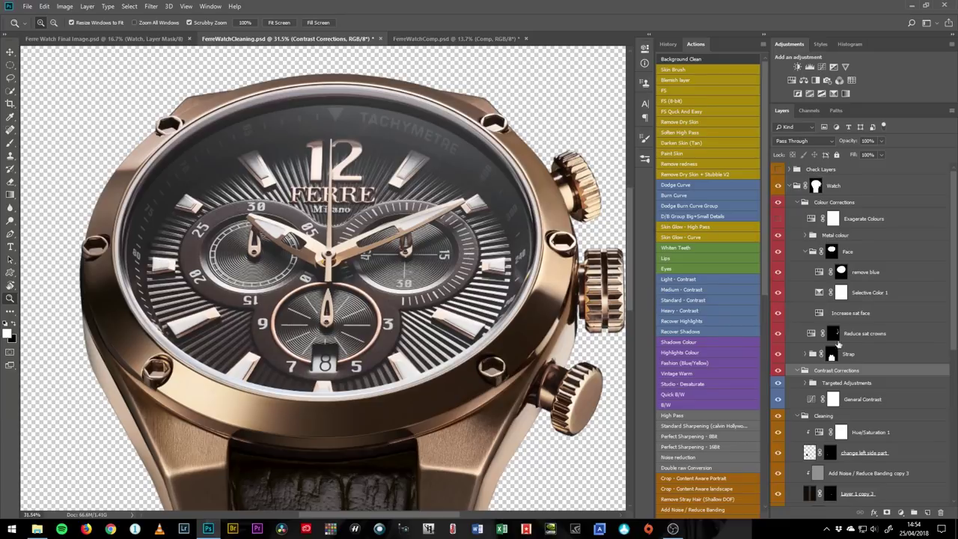
Step: Hide the colour correction layers from the Strap group up to Metal colour and collapse the Cleaning group
left_click(887, 403)
left_click_drag(778, 354, 781, 239)
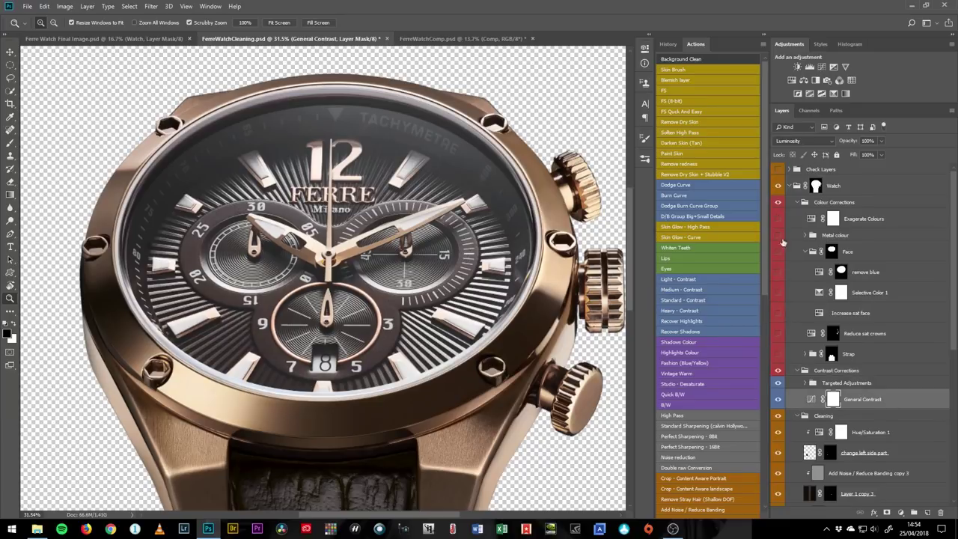
left_click(802, 416)
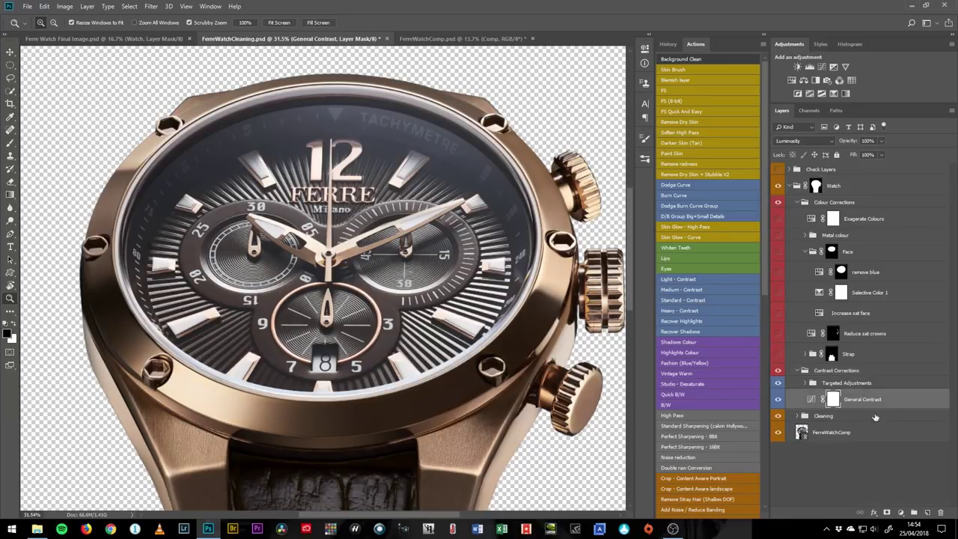
Step: Compare the whole watch with the General Contrast curve off and on, and open the adjustment's properties
left_click(780, 401)
left_click(779, 401)
key("ctrl+0")
left_click(780, 401)
left_click(779, 401)
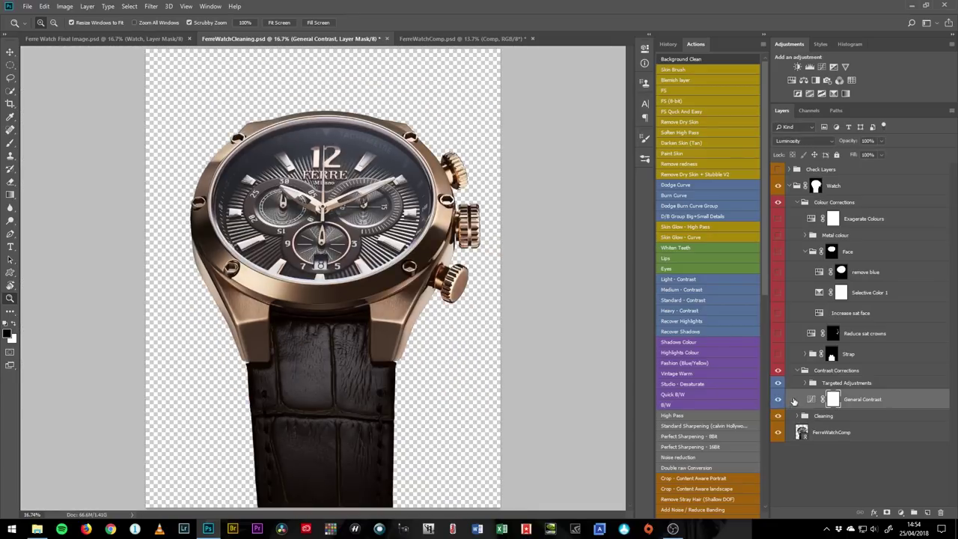
double_click(813, 399)
Step: Expand the Targeted Adjustments group and examine the Face curve, checking its effect on the dial
left_click(816, 389)
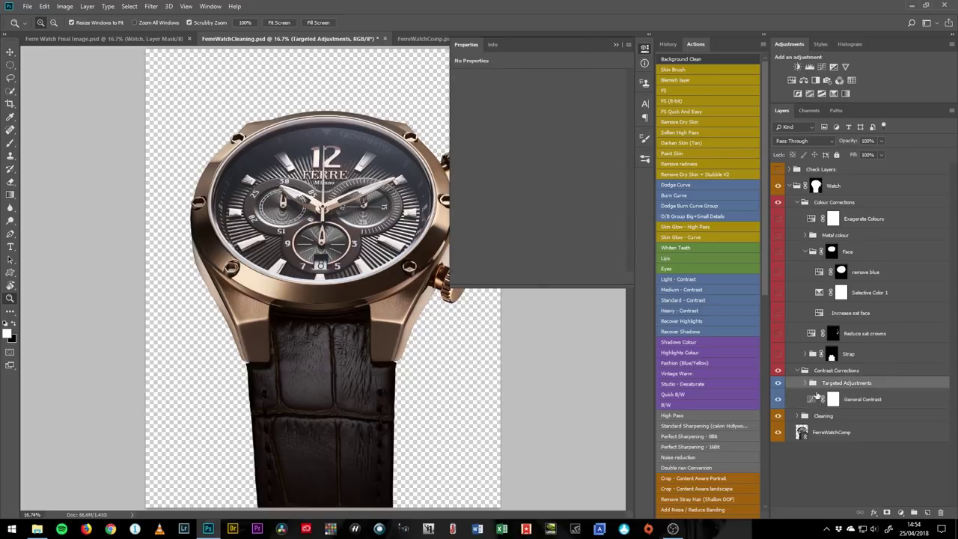
left_click(806, 383)
left_click(891, 413)
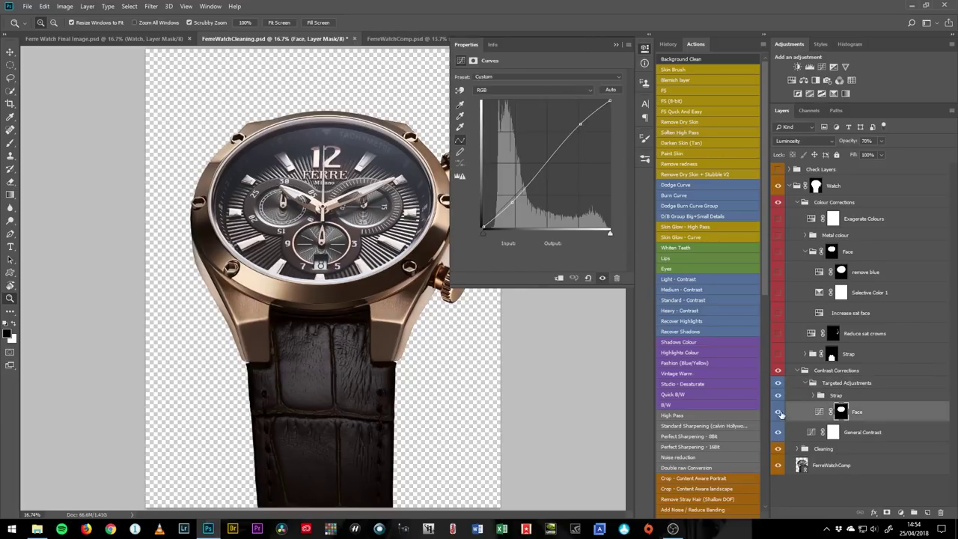
left_click(780, 413)
Step: Compare the strap with the Strap contrast group off and on, and collapse the Contrast Corrections group
left_click(861, 399)
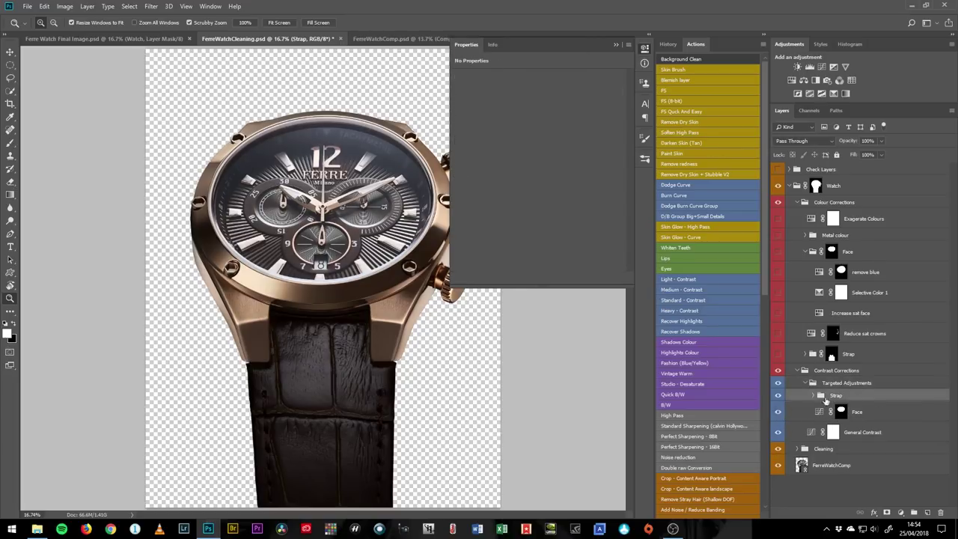
left_click(813, 396)
left_click(779, 397)
left_click(779, 396)
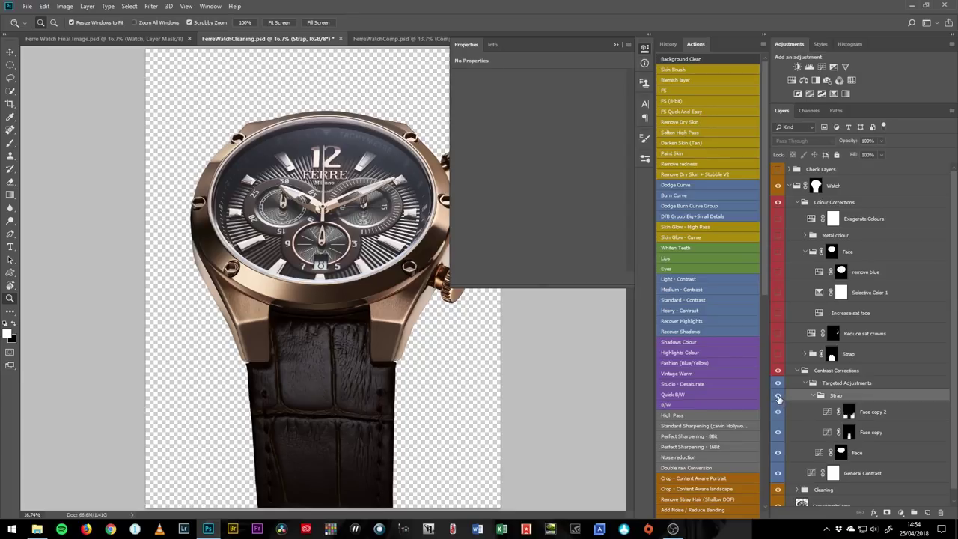
left_click(797, 370)
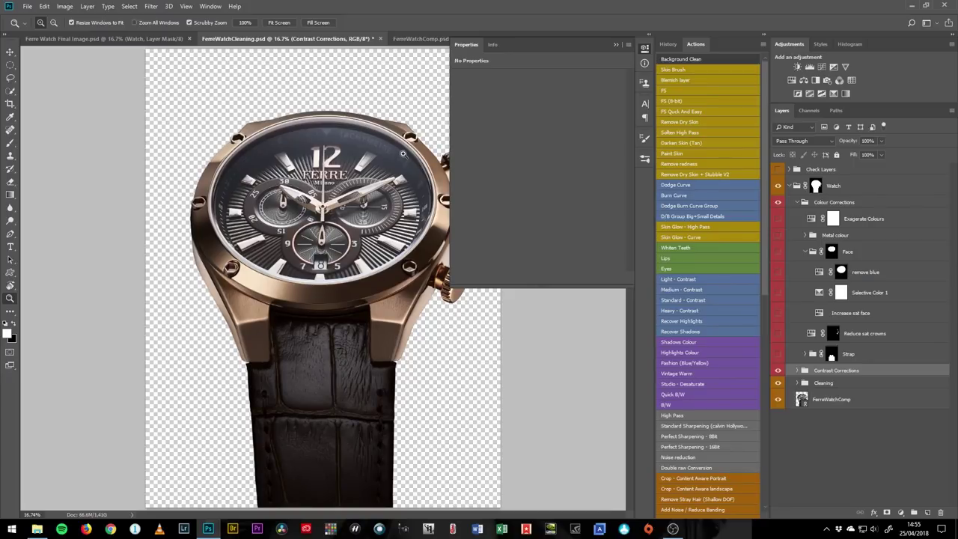
Step: Zoom in on the dial and turn on the Exagerate Colours check layer to reveal its colour casts
left_click_drag(378, 151, 415, 157)
left_click_drag(401, 200, 366, 235)
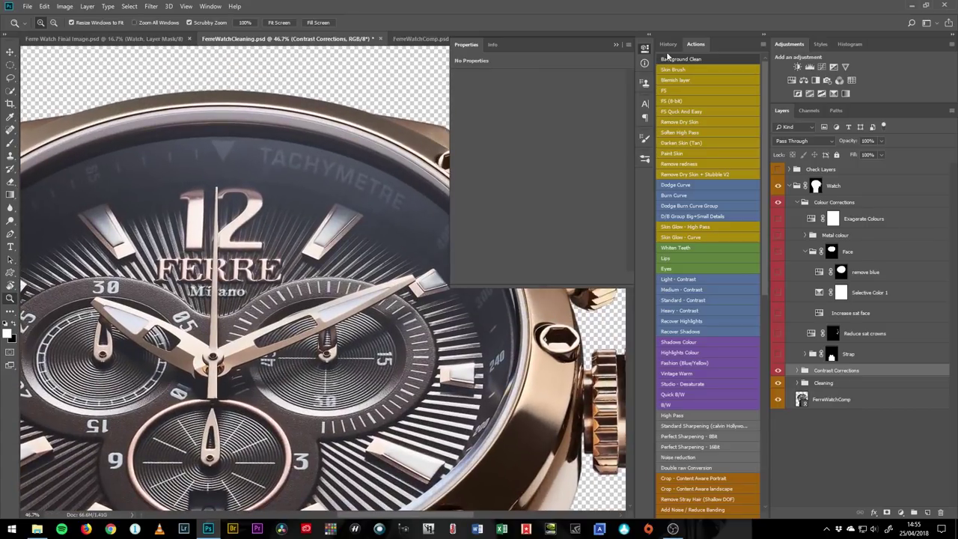
left_click(616, 46)
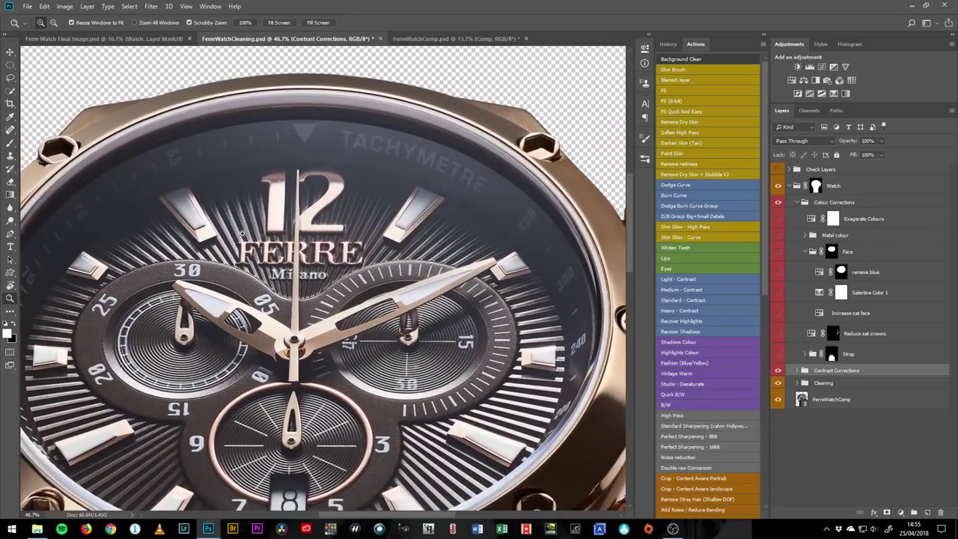
left_click(900, 218)
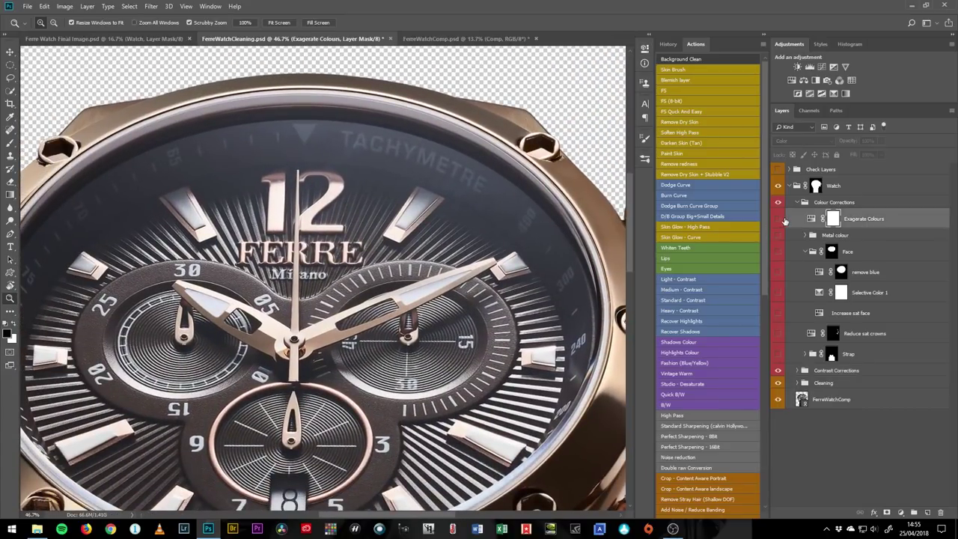
left_click(780, 219)
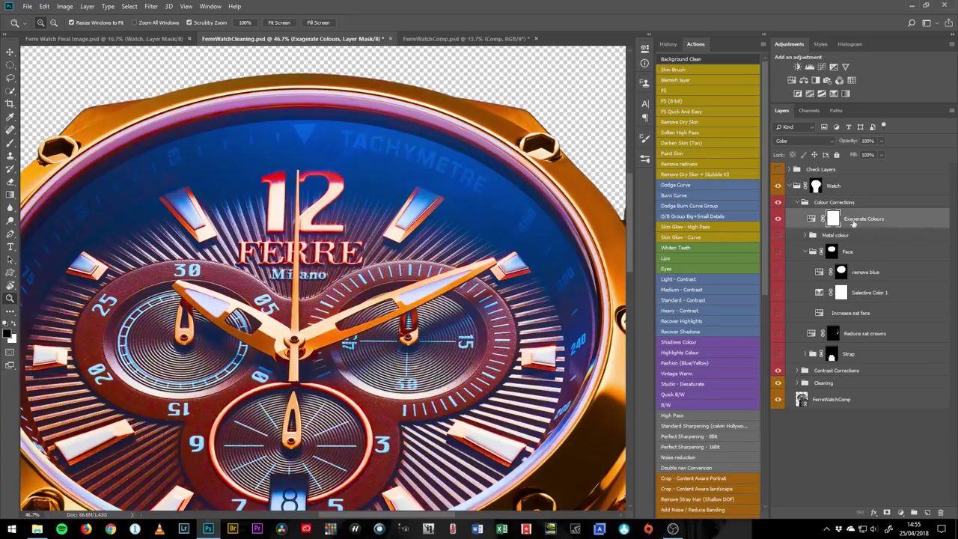
Step: Examine the Exagerate Colours layer's Hue/Saturation settings, compare the dial with it off and on, and hide the layer
double_click(816, 219)
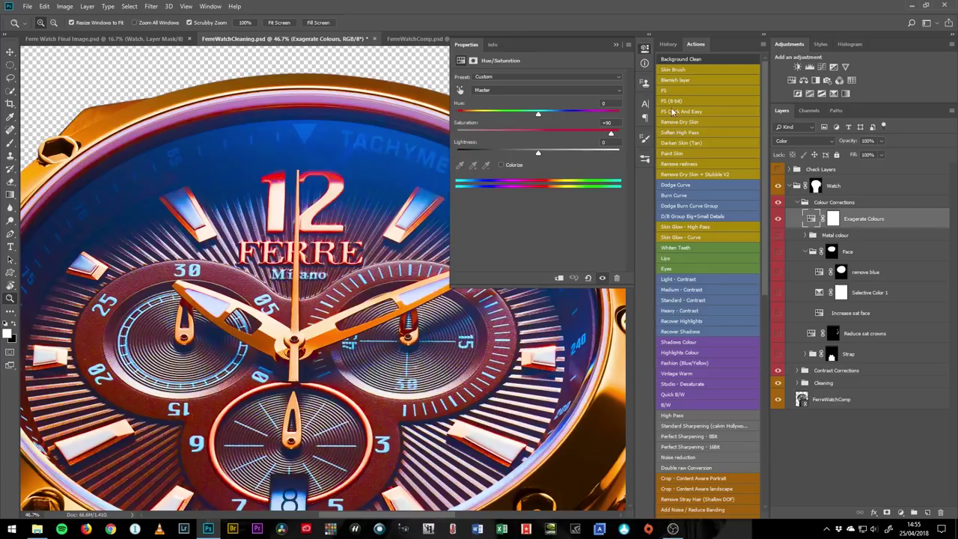
left_click(615, 47)
left_click(779, 218)
left_click(779, 218)
left_click(780, 219)
Step: Examine the Face colour group's mask and the Blues settings of its remove blue Hue/Saturation adjustment
double_click(832, 251)
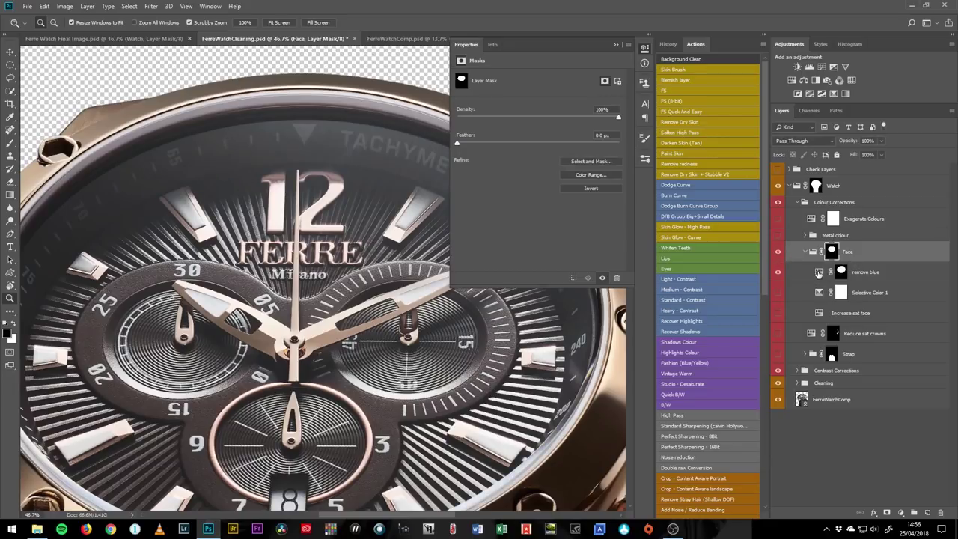
left_click(819, 273)
left_click(487, 90)
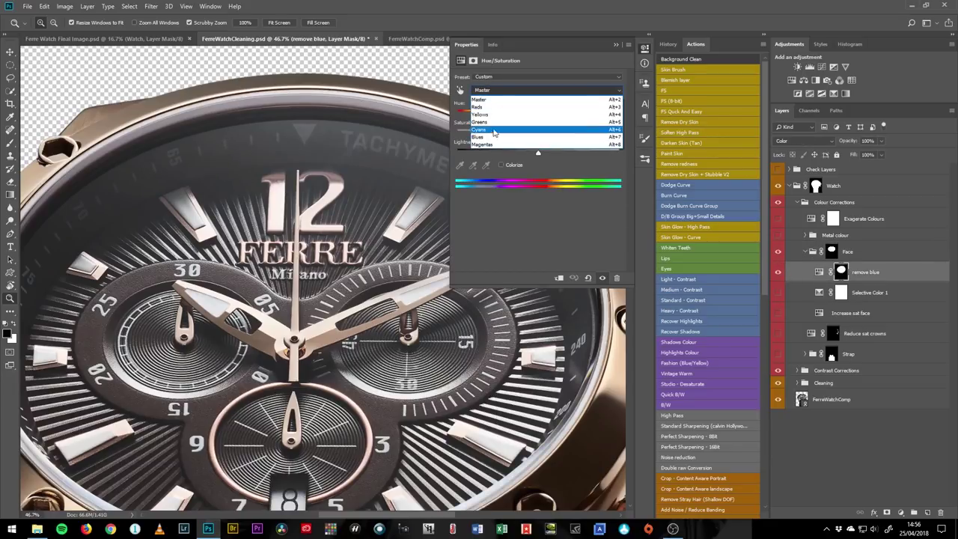
left_click(492, 137)
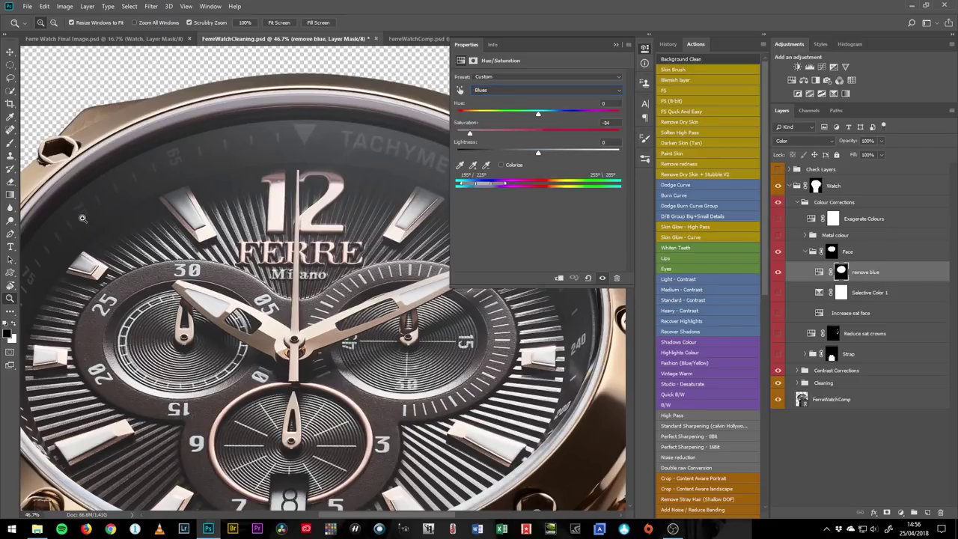
Step: Collapse the Face colour group and show the Reduce sat crowns adjustment with the crowns in view
key("ctrl+minus")
key("ctrl+minus")
left_click_drag(441, 276, 396, 266)
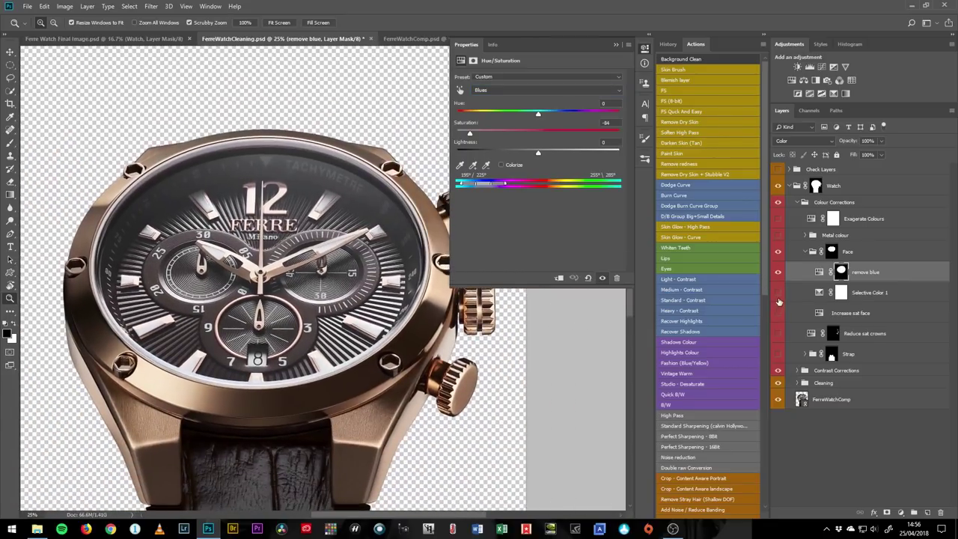
left_click(805, 252)
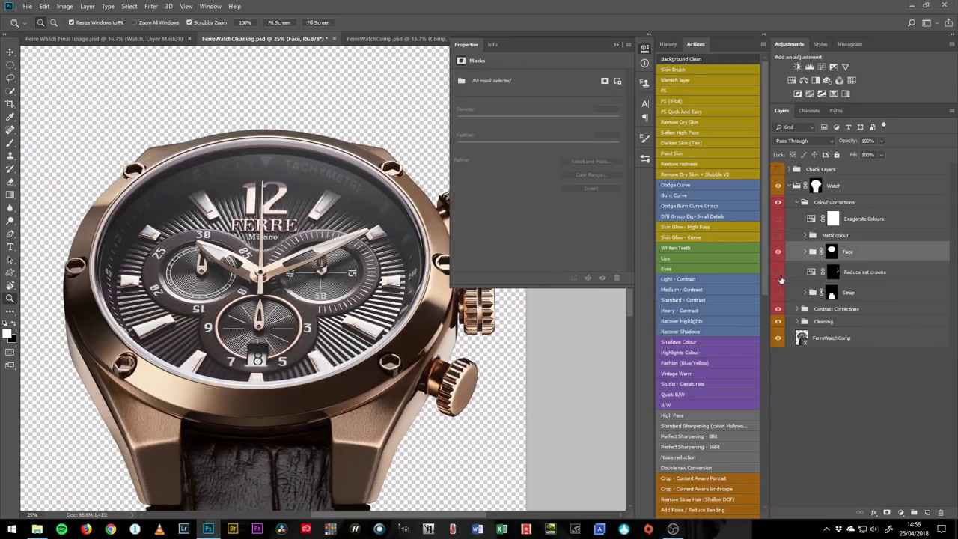
left_click(777, 273)
left_click_drag(400, 324, 320, 301)
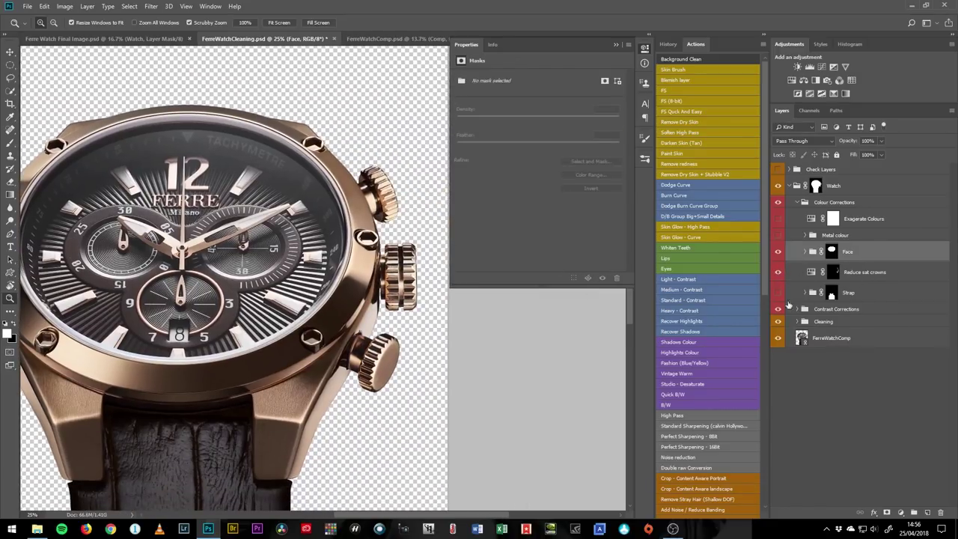
Step: Show the Strap colour group with the watch in full-screen mode, and collapse the Colour Corrections group
key("f")
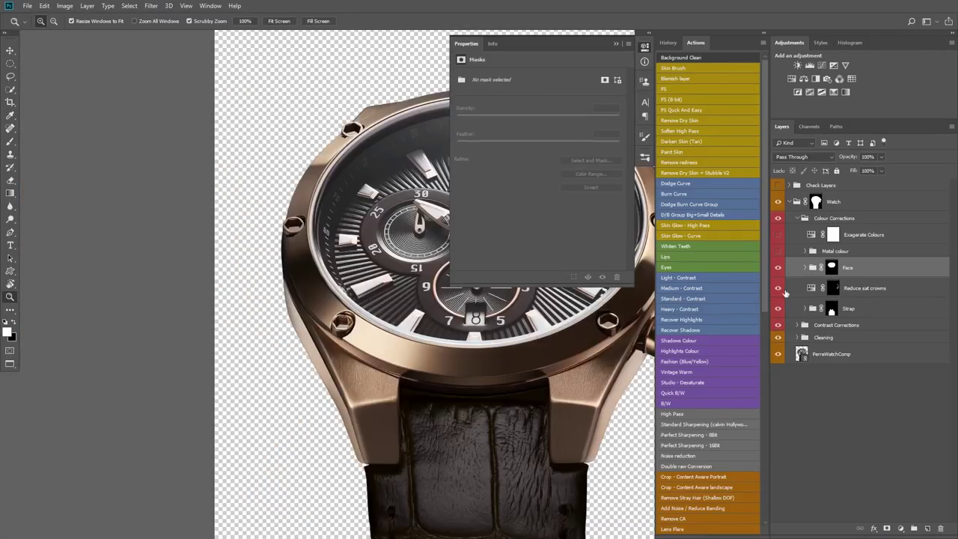
left_click_drag(416, 319, 170, 300)
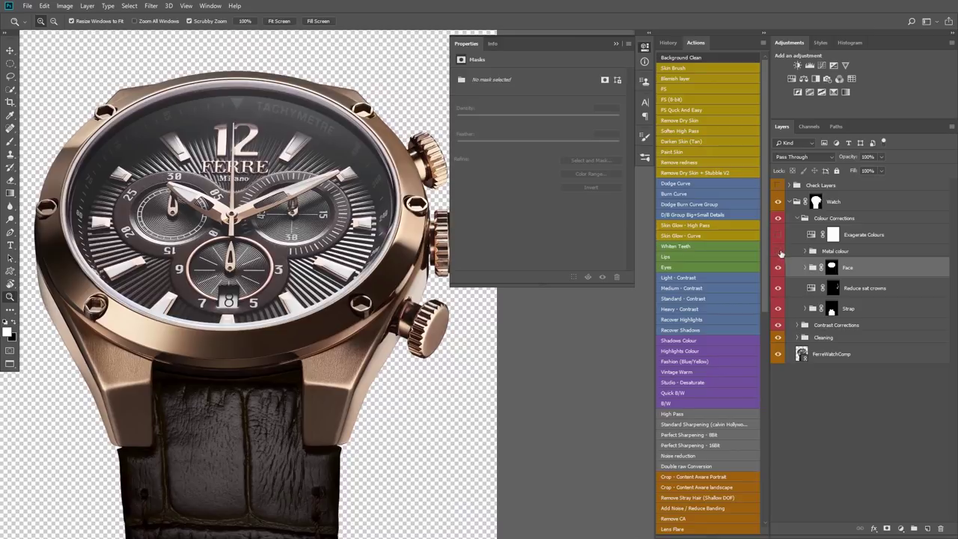
left_click(800, 218)
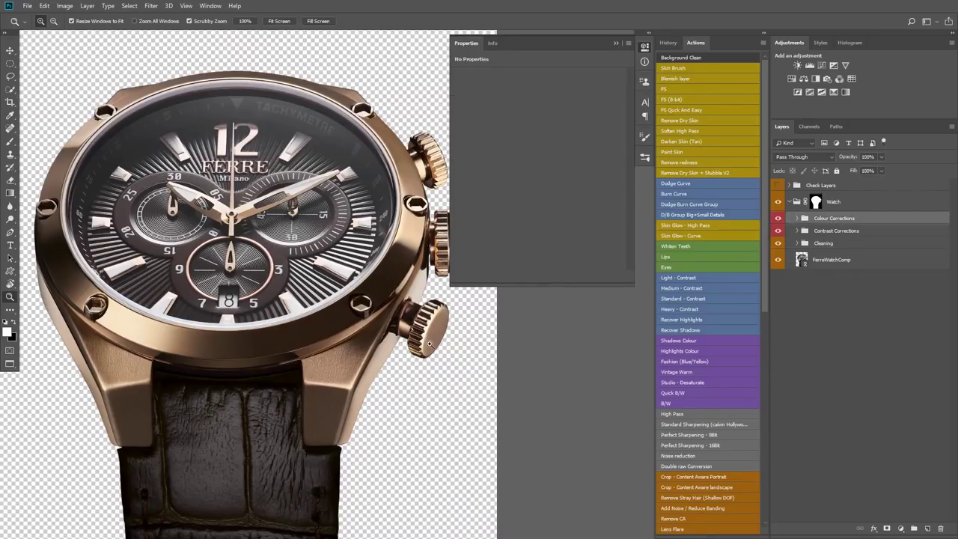
Step: Look at the PSD files in the output folder and show Ferre Watch Final Image.psd in full-screen mode, with the properties collapsed
key("f")
key("f")
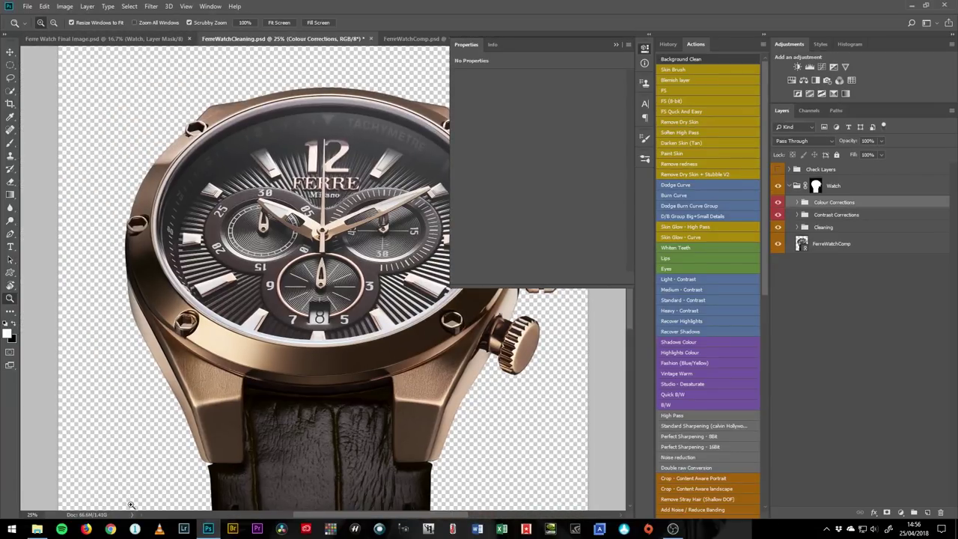
left_click(37, 530)
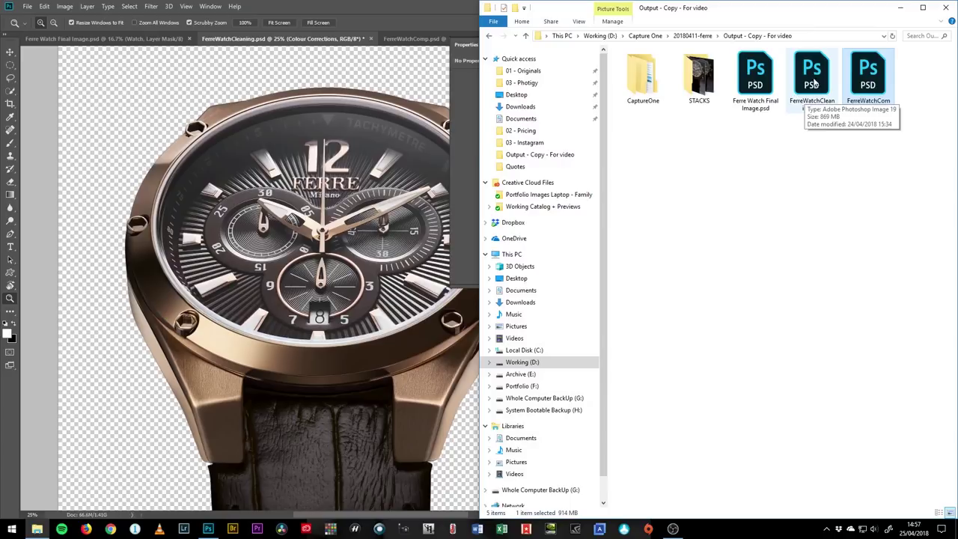
left_click(120, 45)
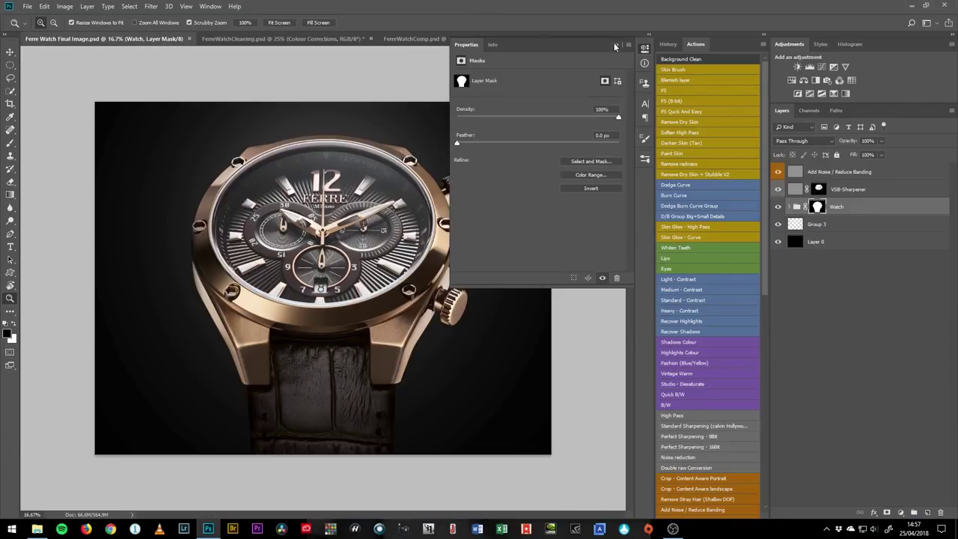
left_click(616, 46)
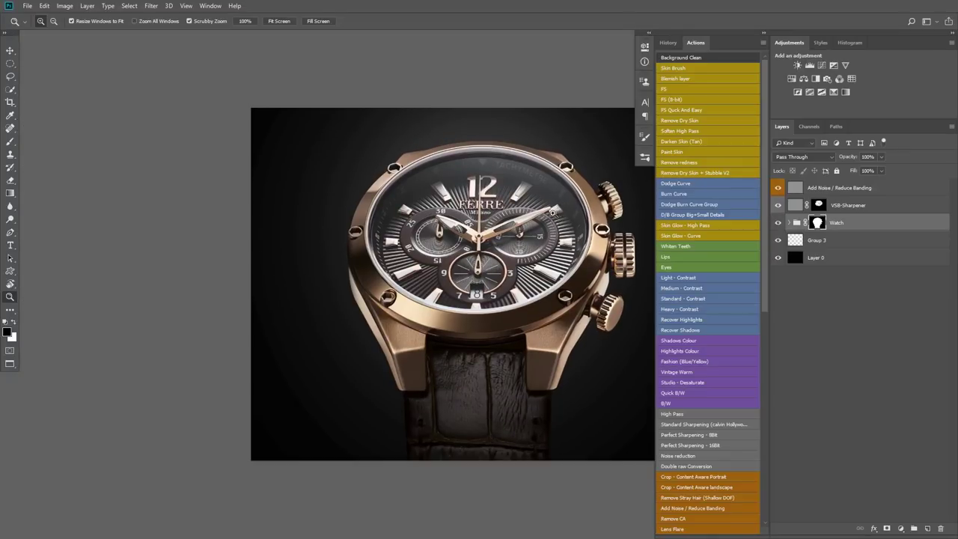
left_click_drag(510, 253, 297, 186)
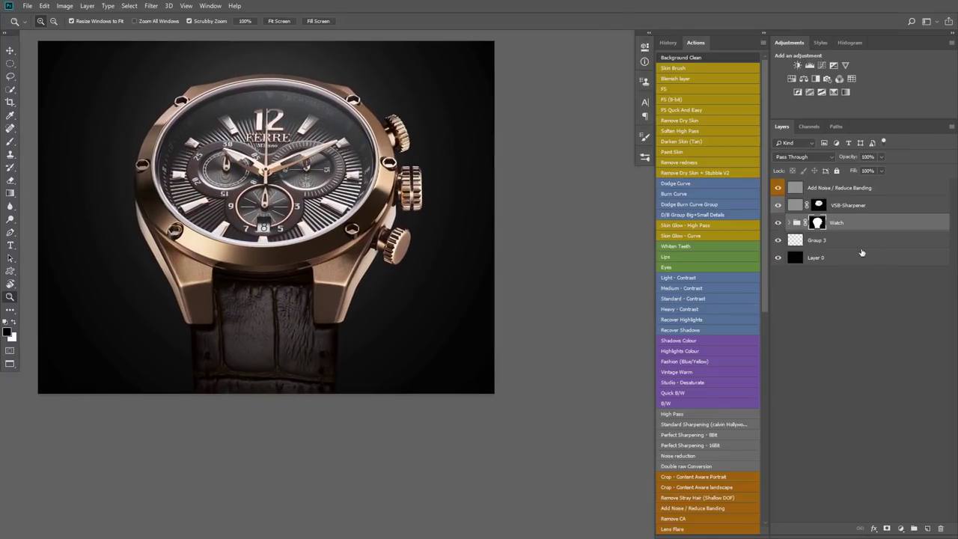
Step: Expand the Watch group to examine its FerreWatchCleaning smart object and adjustments, and collapse the group again
left_click(790, 223)
left_click(805, 340)
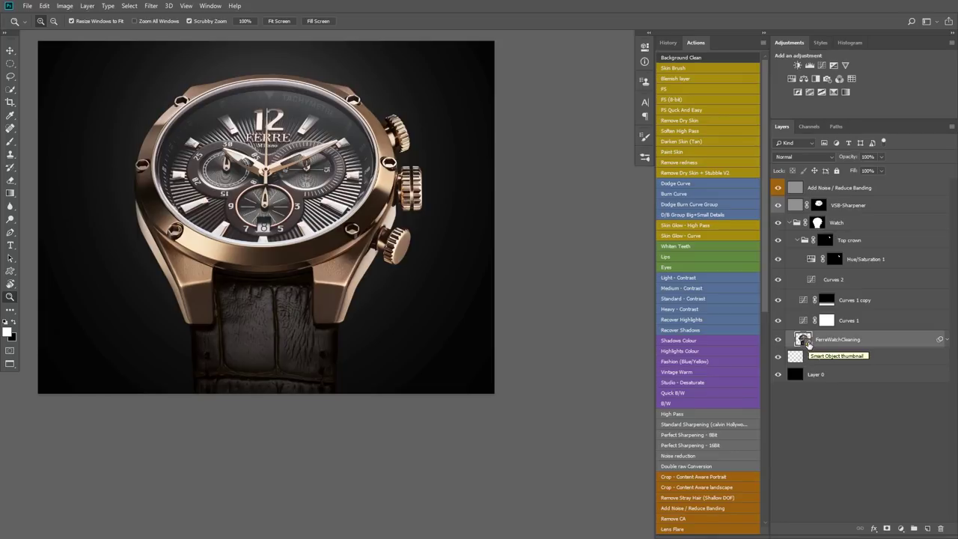
left_click(790, 223)
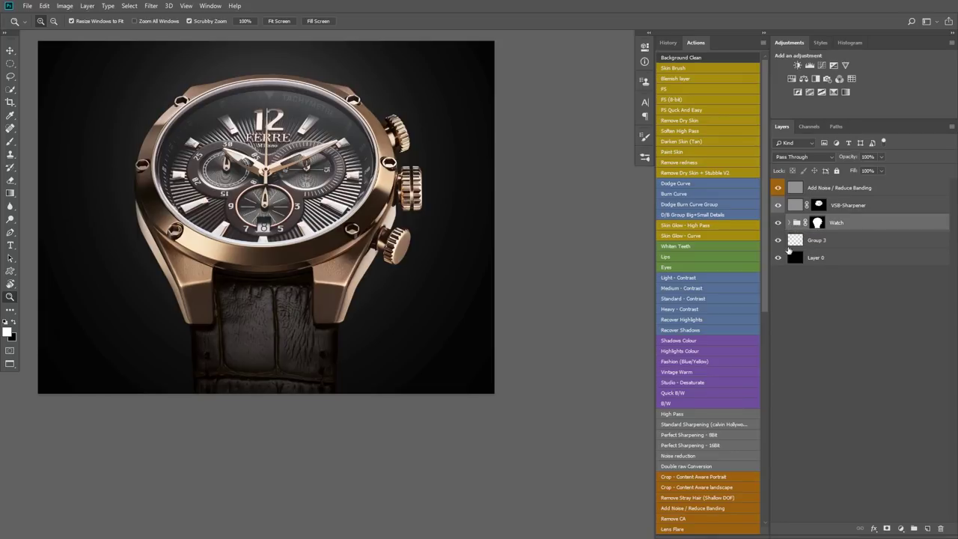
Step: Hide the background, VSB-Sharpener and noise layers to view the watch alone, and isolate the black Layer 0
left_click(778, 257)
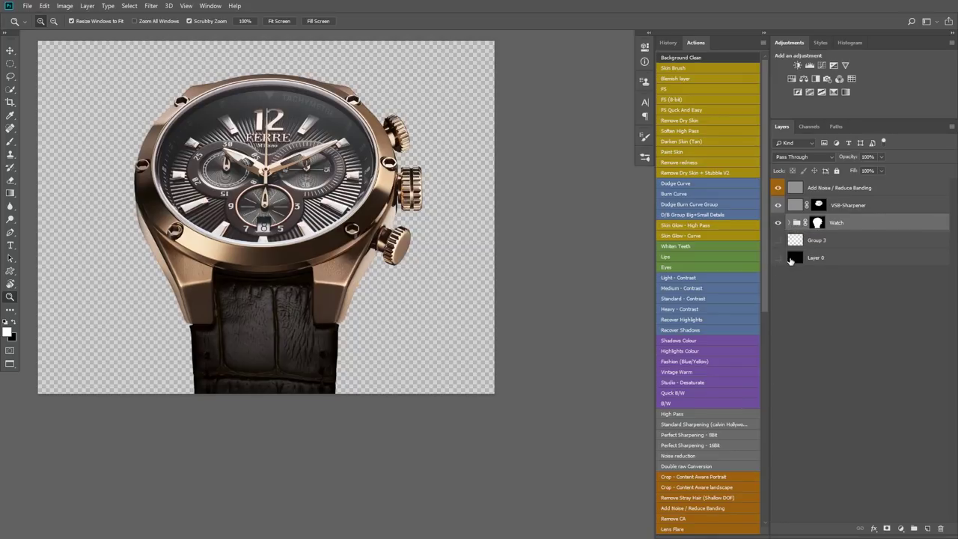
left_click(779, 205)
left_click(778, 188)
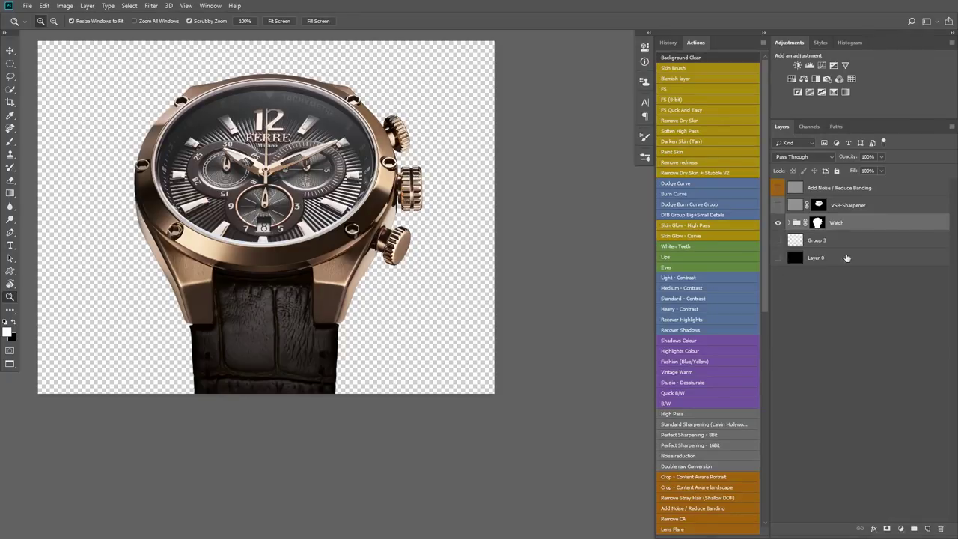
left_click(779, 258)
left_click(779, 257, "alt")
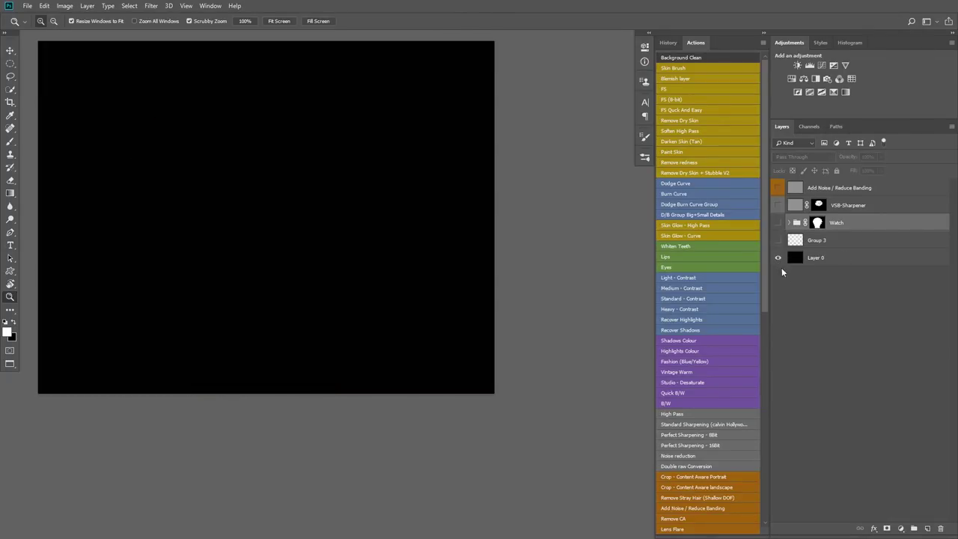
Step: Compare the black background with and without the Group 3 glow, and leave Group 3 hidden
left_click(831, 241)
left_click(779, 241)
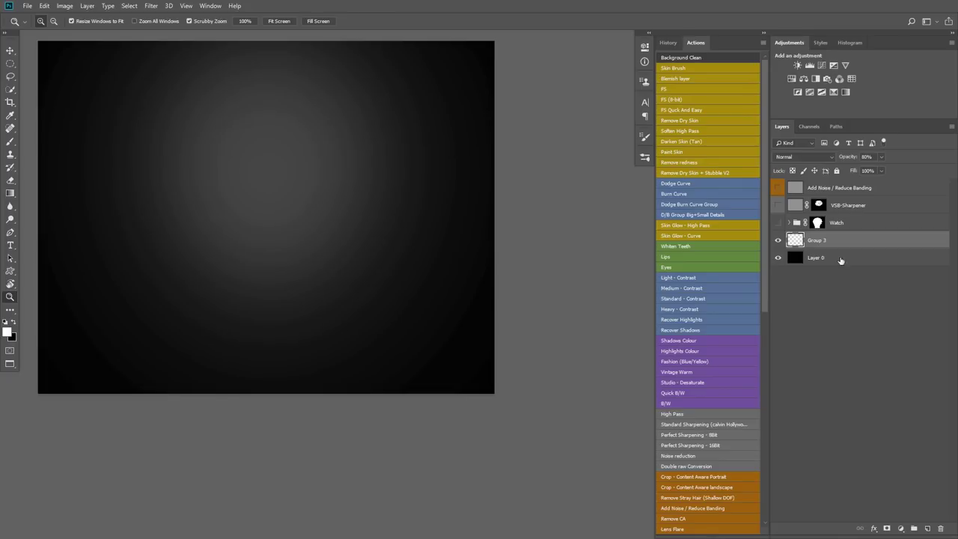
left_click(780, 241)
Step: Add a new layer above Group 3 and paint a soft white spot near the canvas centre with a brush about 1596 px wide
key("ctrl+shift+alt+n")
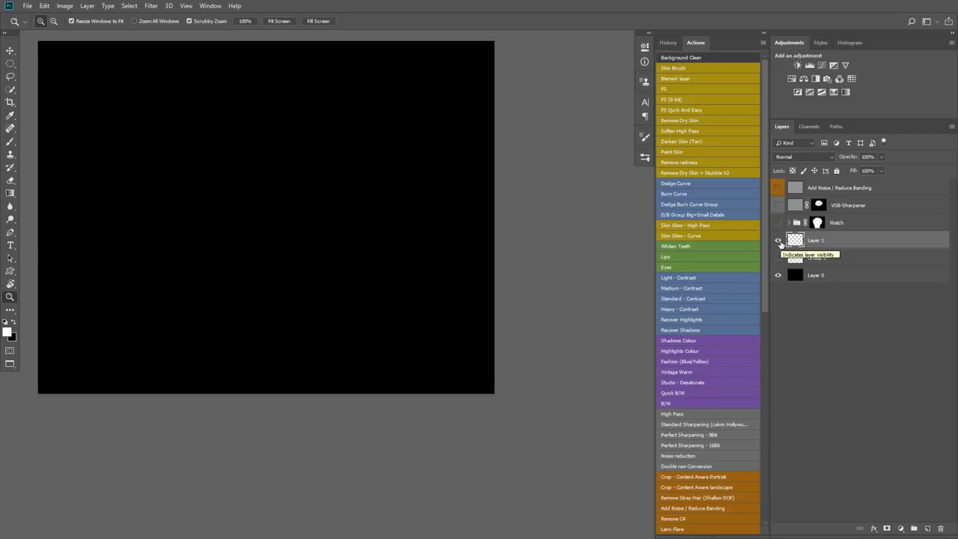
key("b")
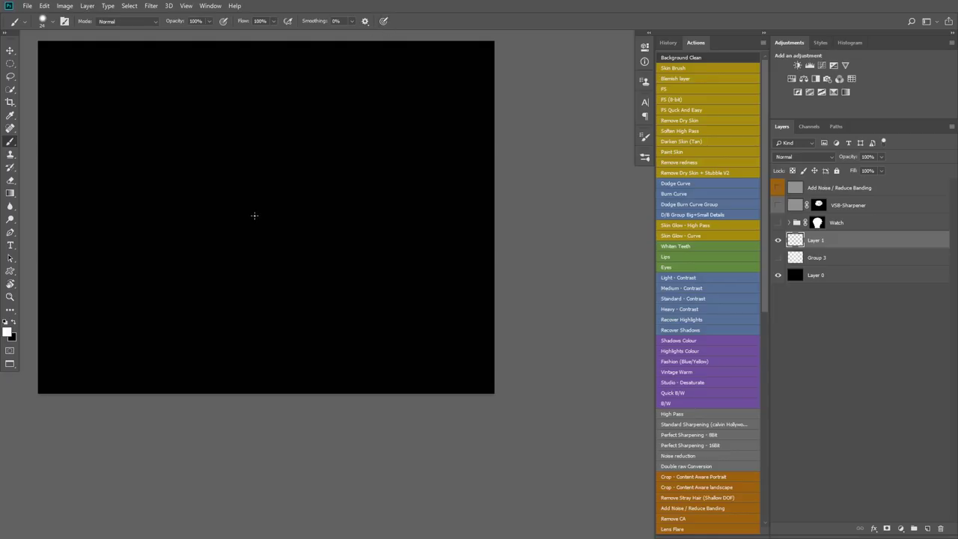
mouse_move(250, 212)
left_mouse_down()
mouse_move(315, 210)
mouse_move(263, 5)
left_mouse_up()
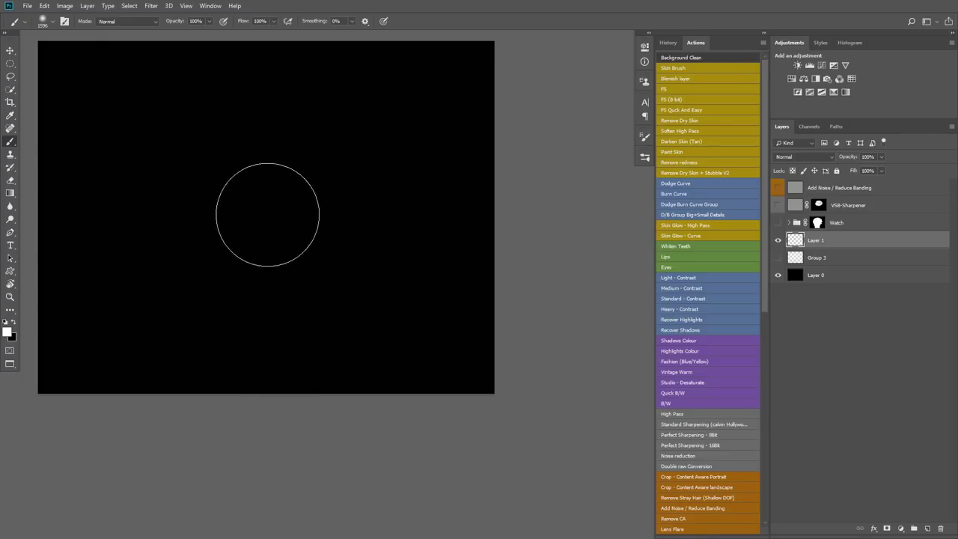
left_click_drag(263, 201, 281, 273)
key("ctrl+z")
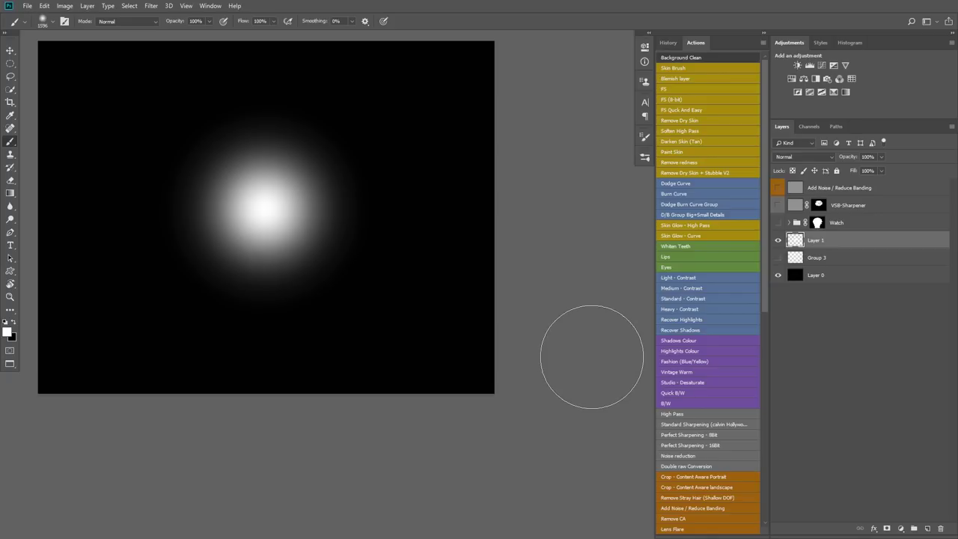
Step: Duplicate the white spot layer and apply a 150-pixel Gaussian Blur to the copy
key("ctrl+j")
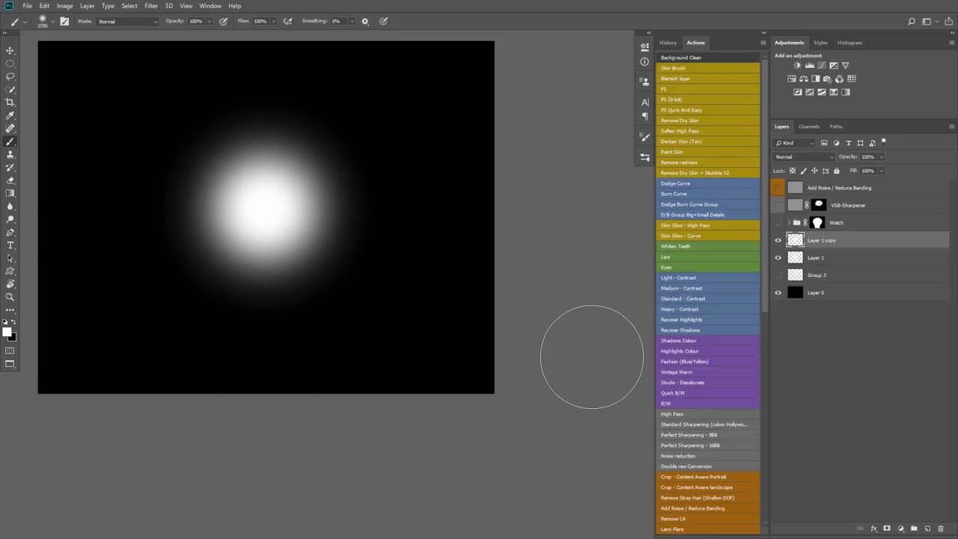
left_click(150, 7)
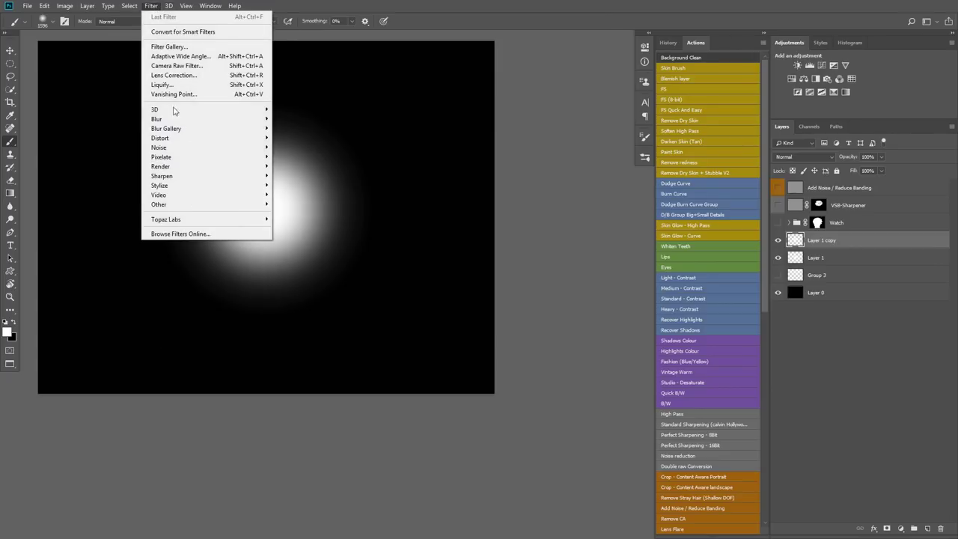
mouse_move(168, 119)
left_click(107, 158)
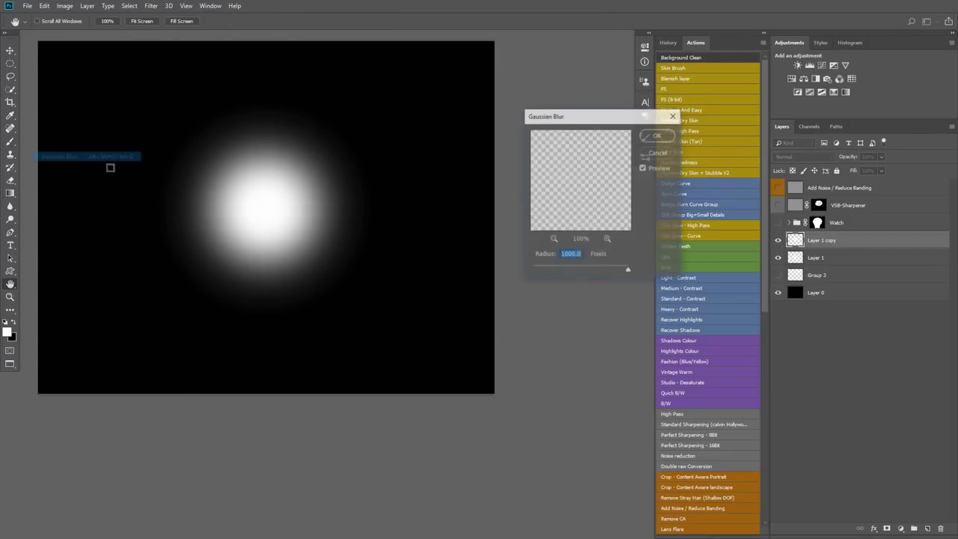
type("150")
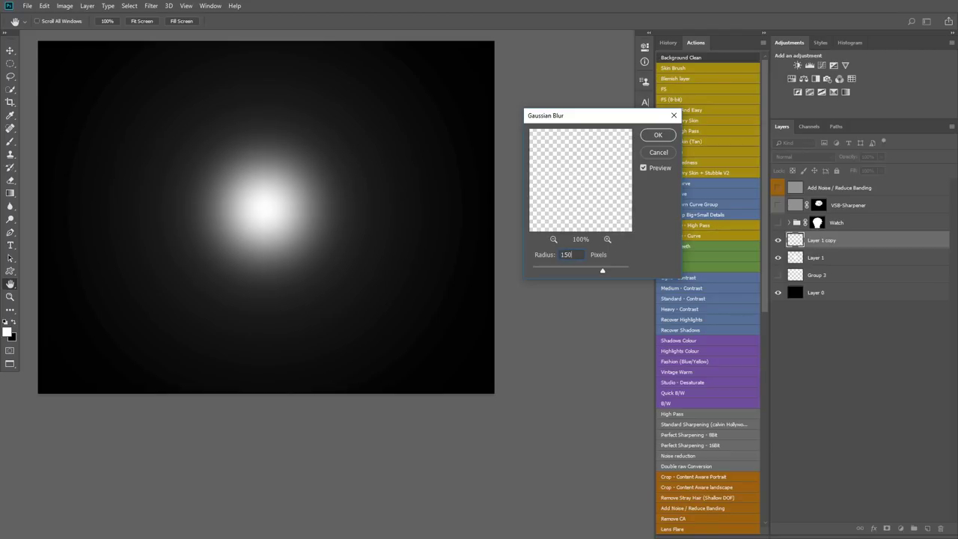
key("Return")
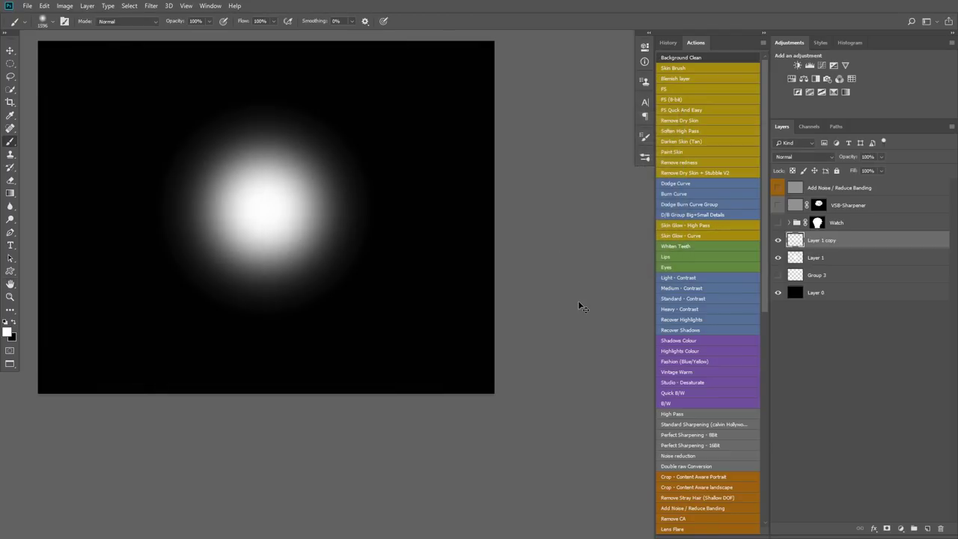
Step: Duplicate the glow layer twice more, applying a progressively stronger Gaussian Blur to each new copy
key("ctrl+j")
key("ctrl+alt+f")
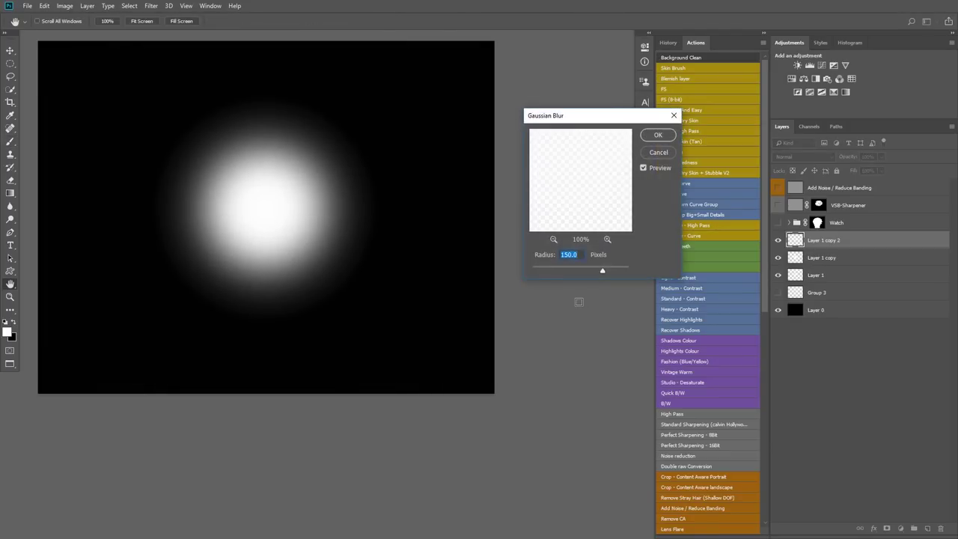
key("Return")
key("ctrl+j")
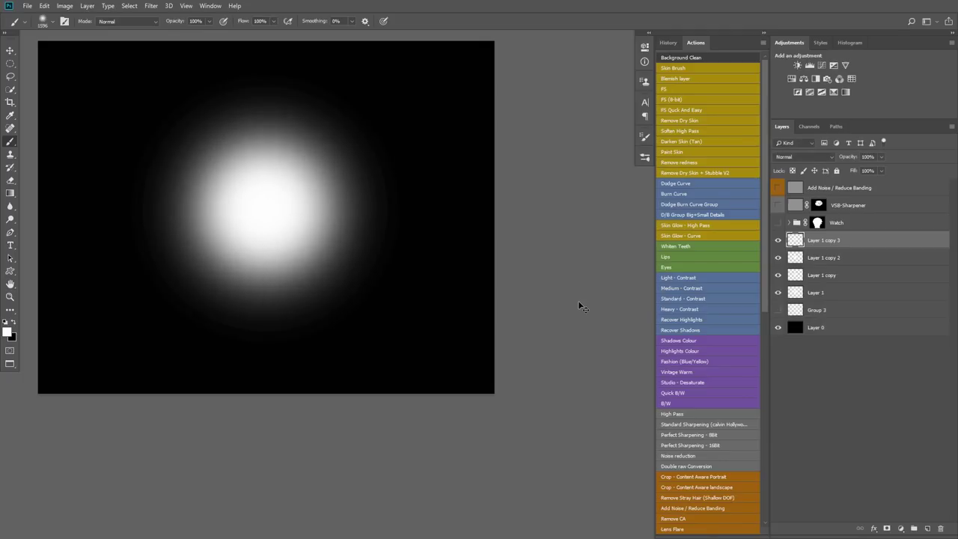
key("ctrl+alt+f")
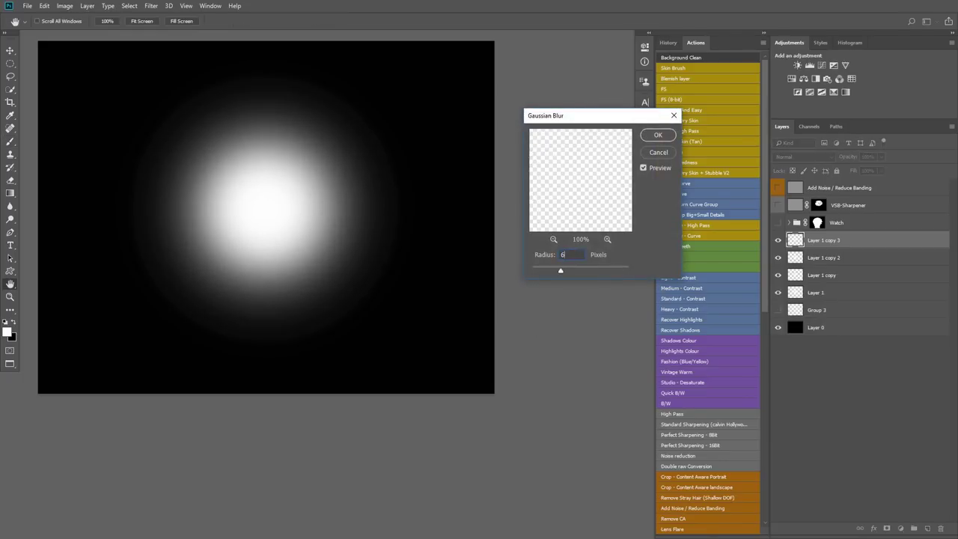
key("Return")
Step: Duplicate the glow layer once more and apply a 1000-pixel Gaussian Blur to the new copy
key("ctrl+j")
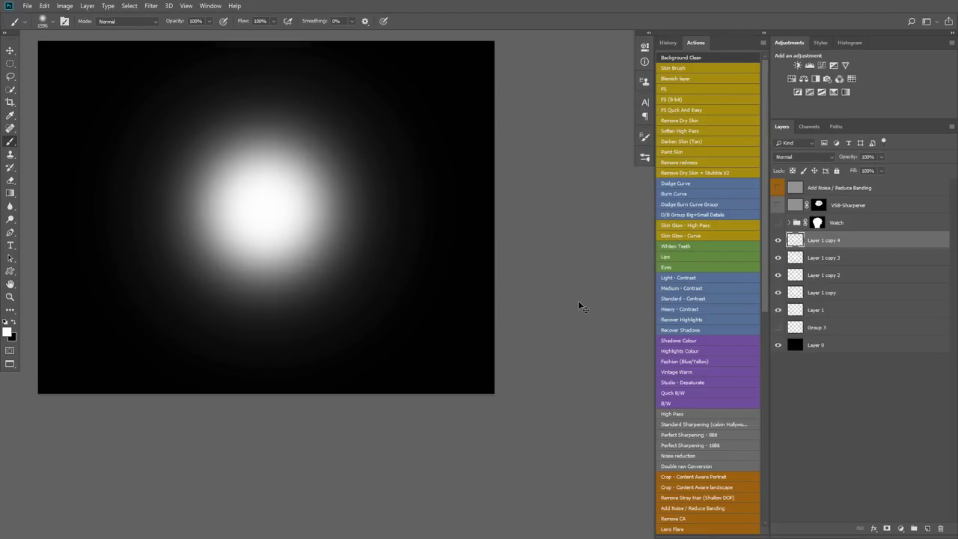
key("ctrl+alt+f")
type("1000")
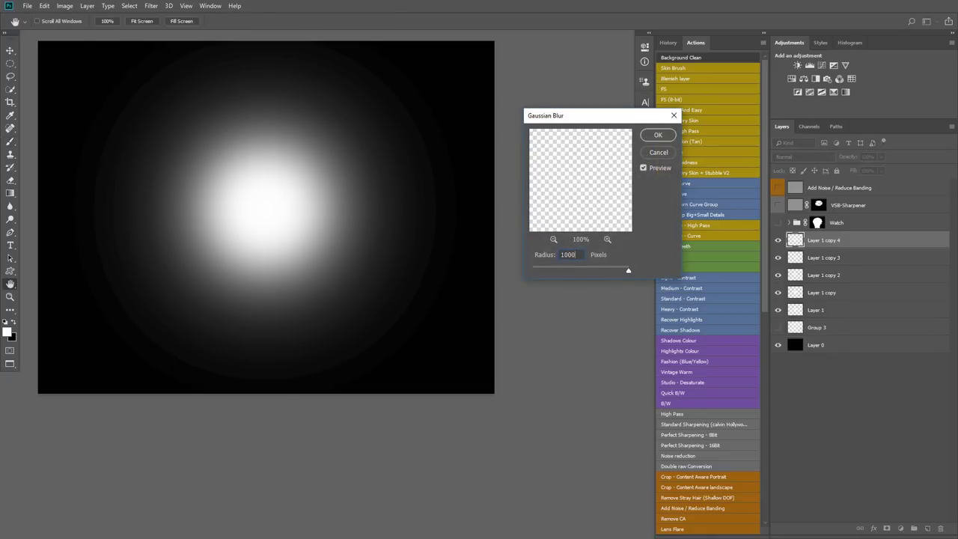
type(".0")
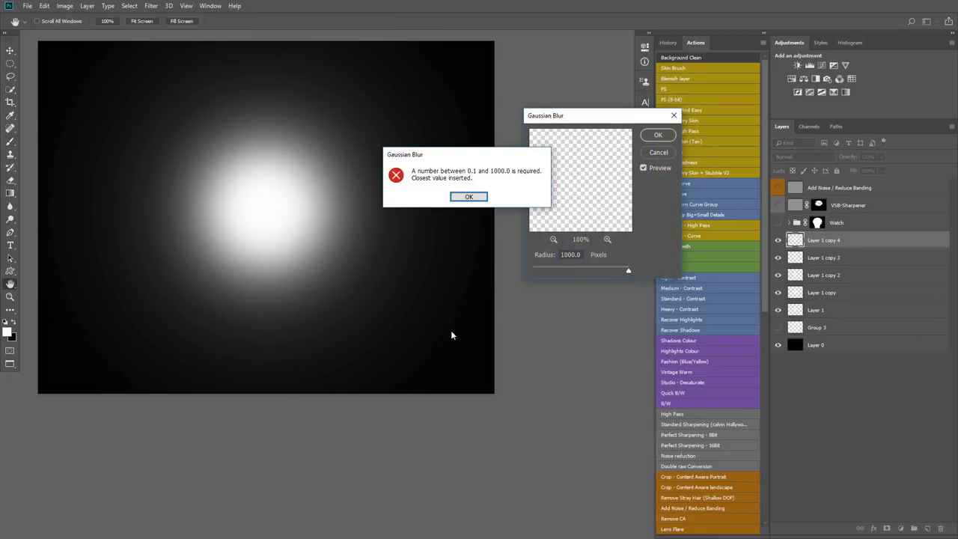
left_click(469, 196)
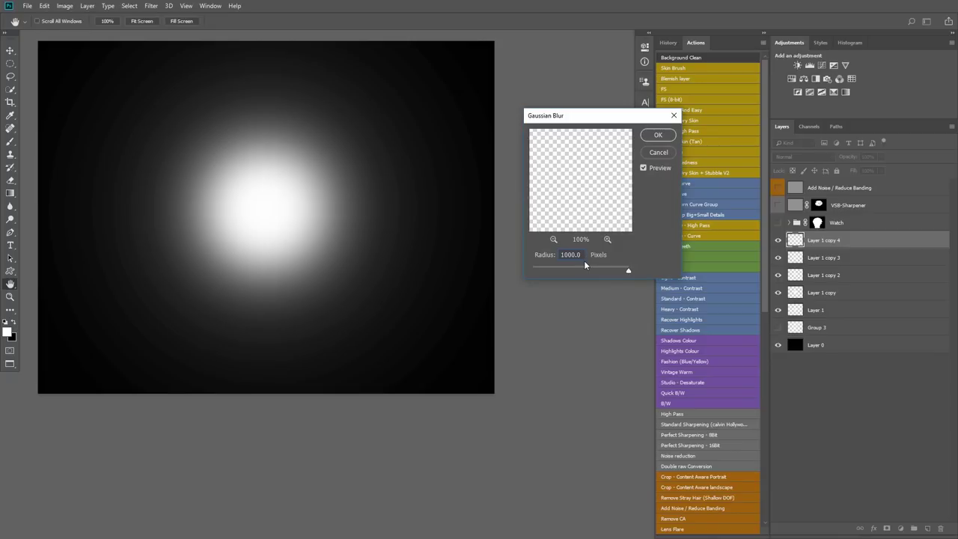
key("Return")
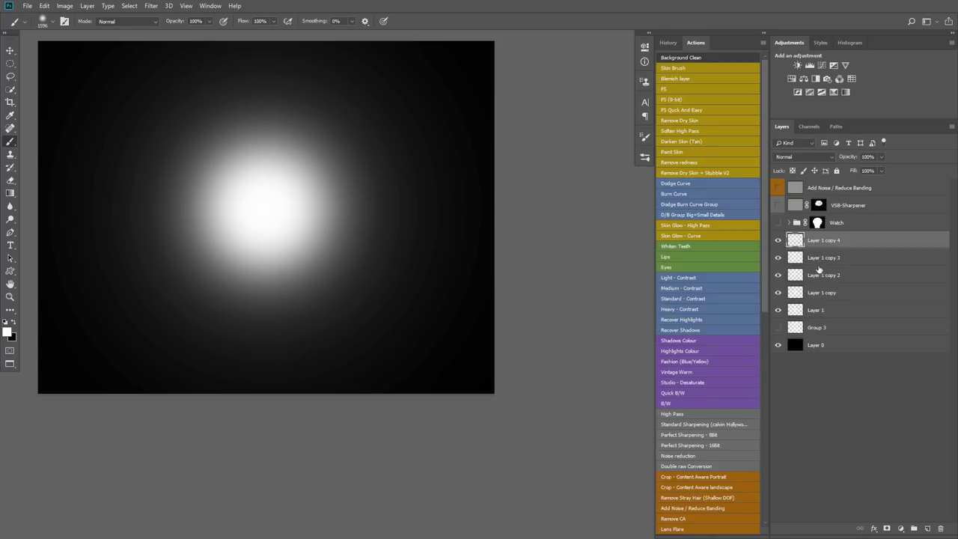
Step: Lower the opacity of the blurred glow copies one by one, setting the uppermost copy to 70%
key("v")
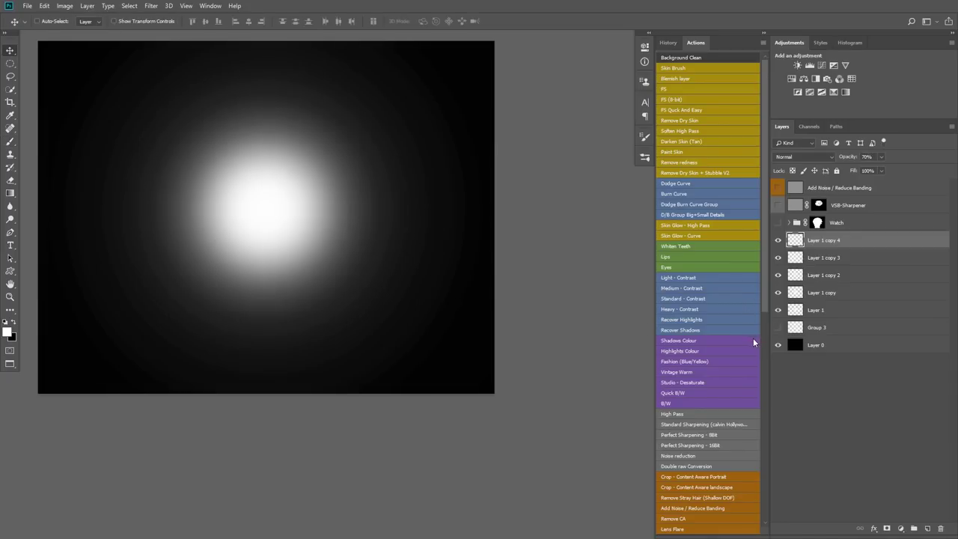
left_click(836, 259)
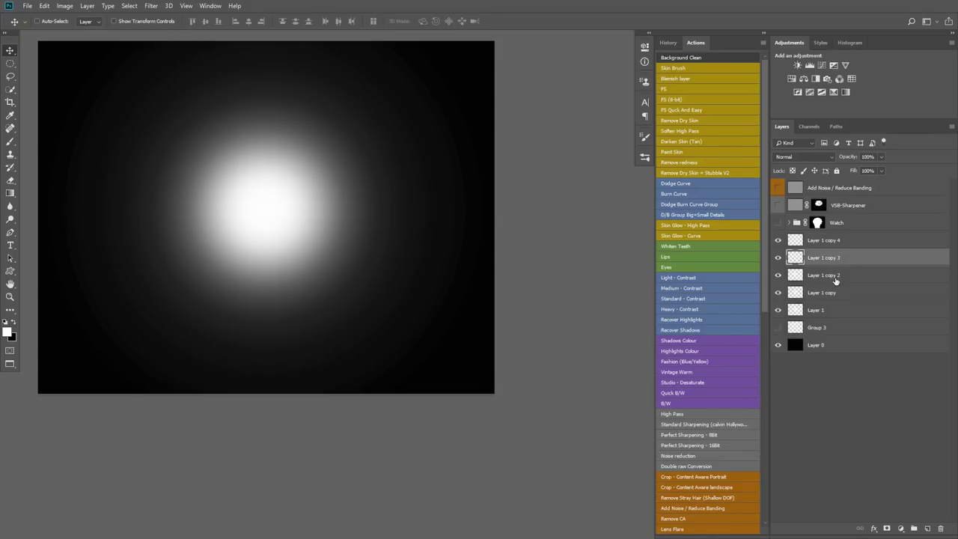
left_click(850, 277)
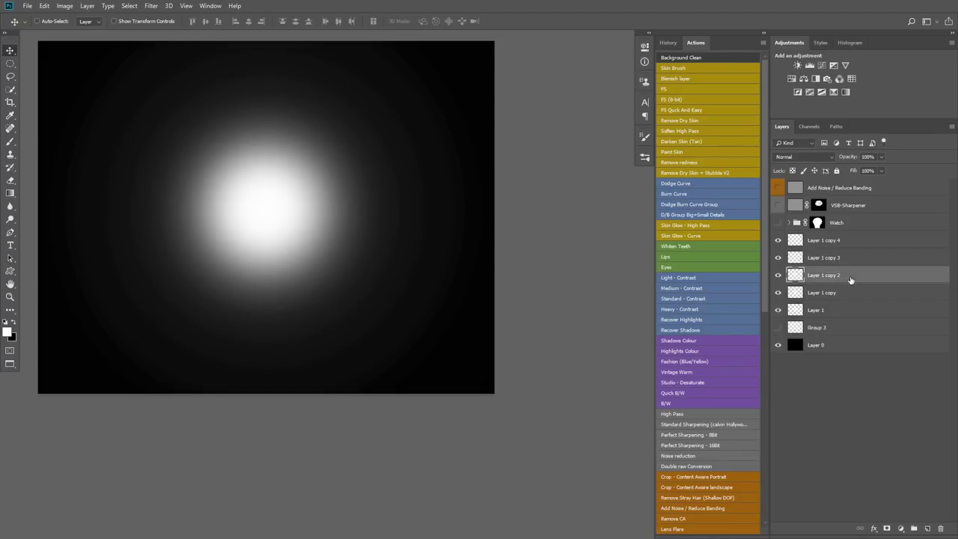
left_click(845, 298)
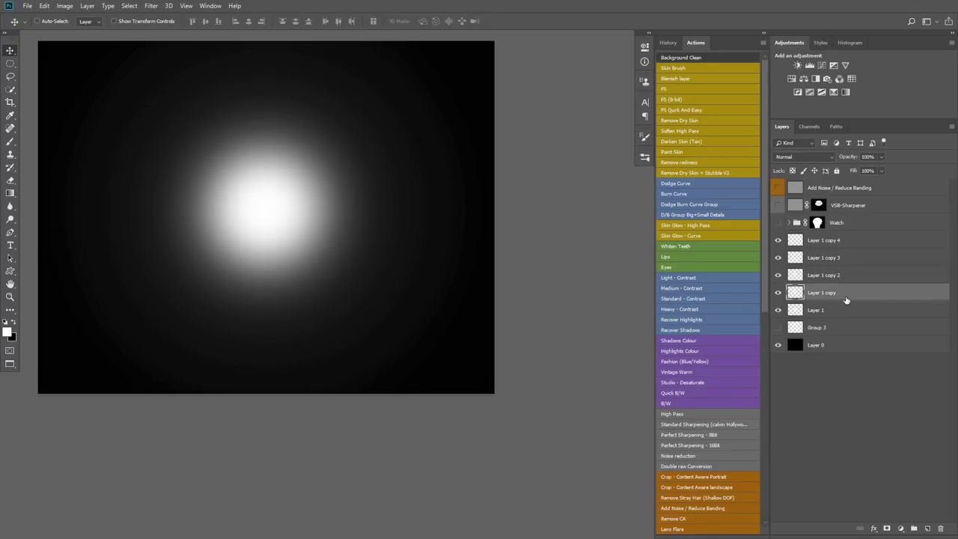
Step: Compare the original white spot layer off and on, and set its opacity to 30%
left_click(828, 314)
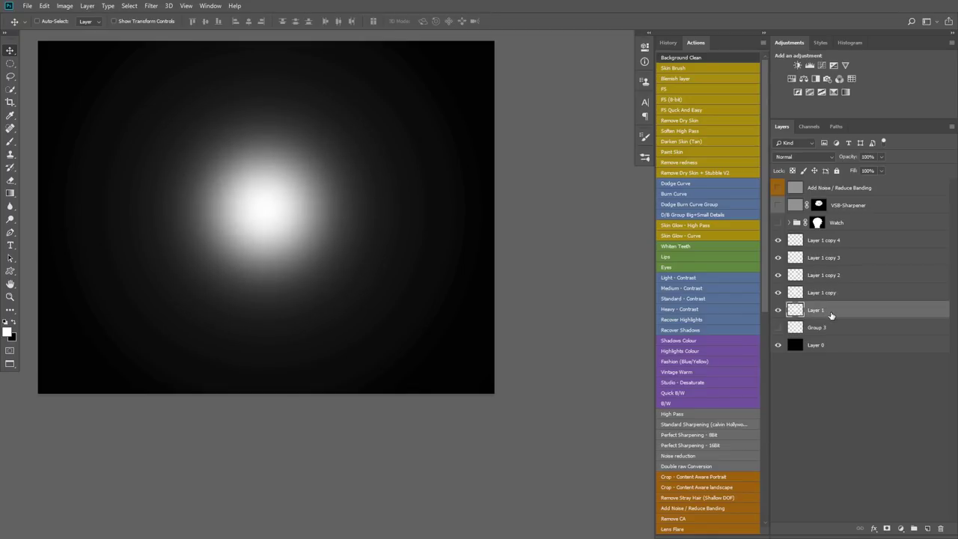
left_click(779, 311)
left_click(779, 311)
key("3")
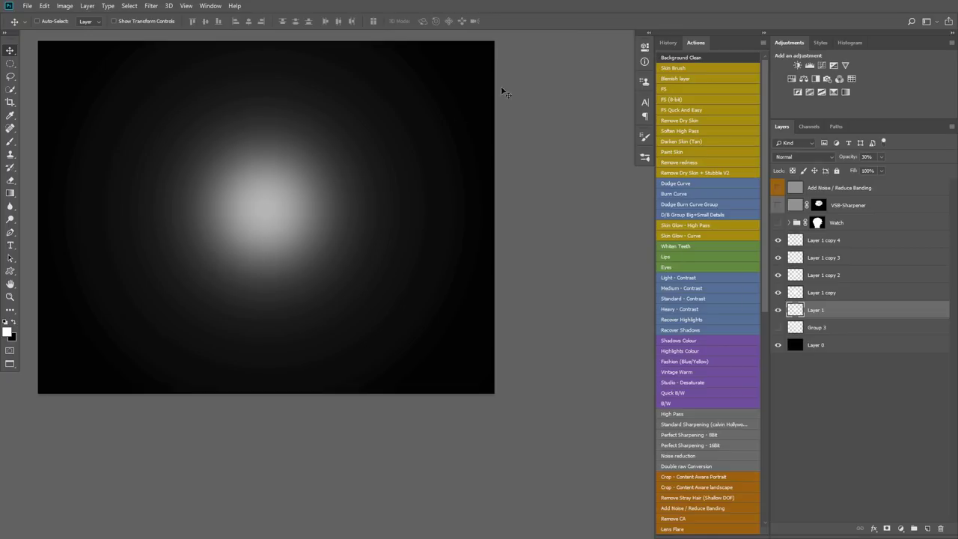
Step: Examine the glow's falloff into the black background up close for banding
key("z")
left_click(182, 197)
key("v")
left_click_drag(229, 210, 349, 336)
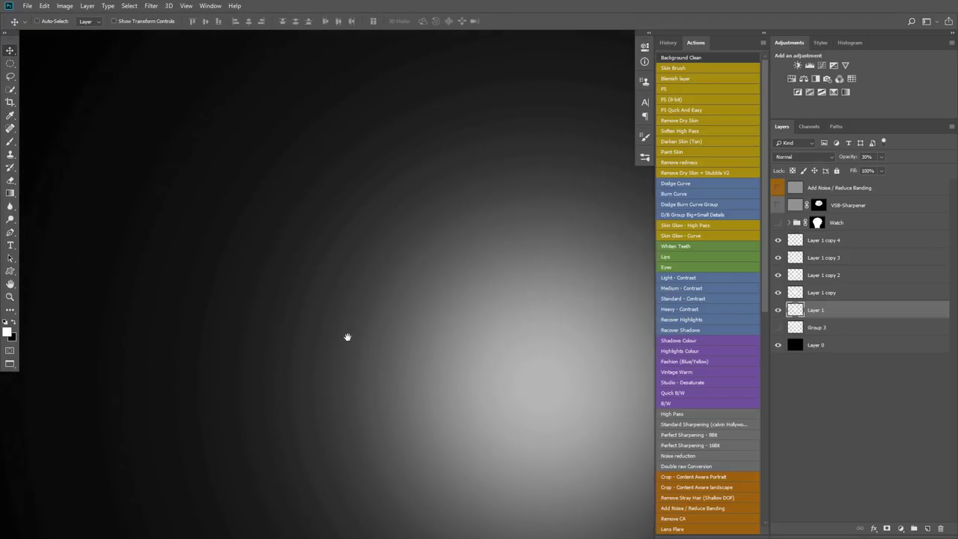
Step: Merge Layer 1 and its four blurred copies into a single glow layer
left_click(840, 242, "shift")
key("ctrl+e")
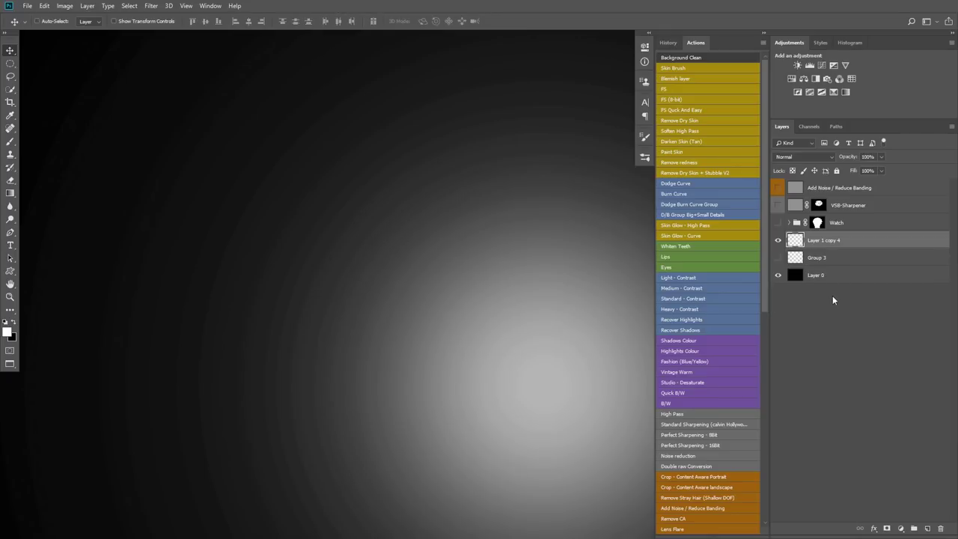
key("ctrl+minus")
key("ctrl+minus")
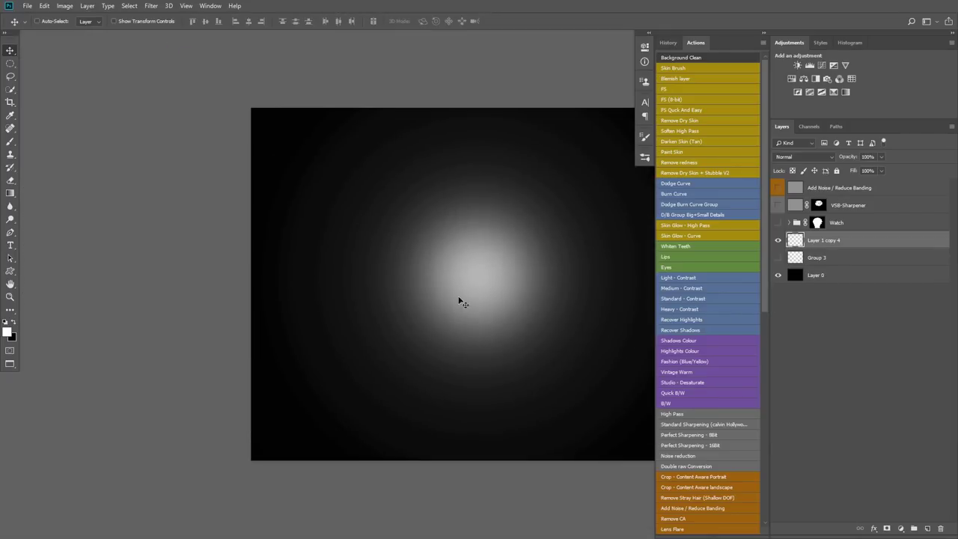
left_click_drag(460, 299, 369, 293)
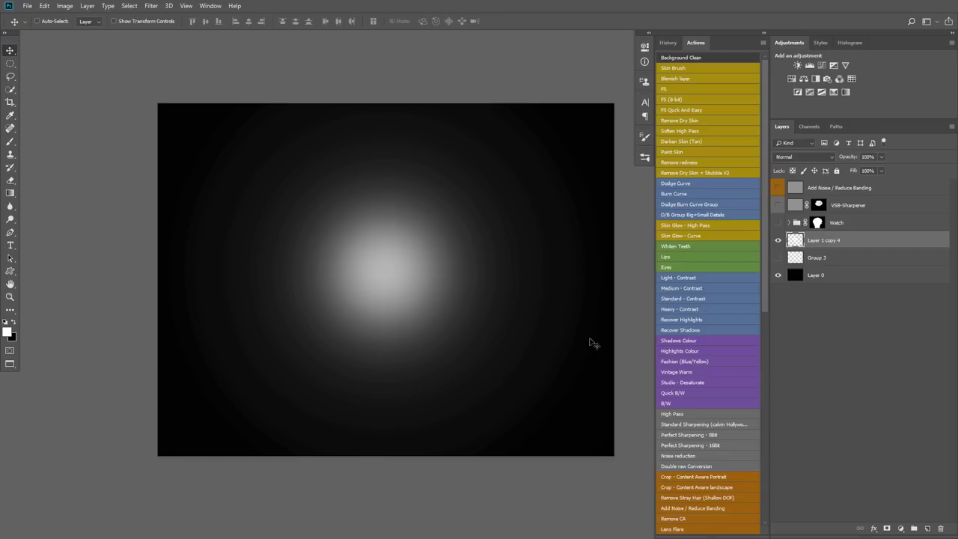
Step: Examine the merged glow's falloff into the black background at 66.67% and 100% zoom for banding
key("ctrl+space")
left_click_drag(289, 242, 335, 333)
key("space")
key("space")
left_click_drag(395, 227, 333, 229)
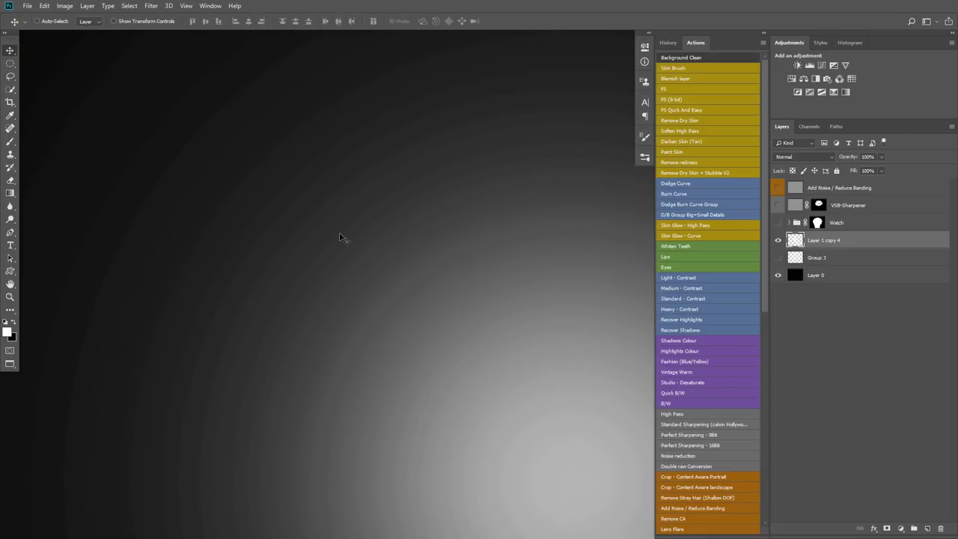
key("f")
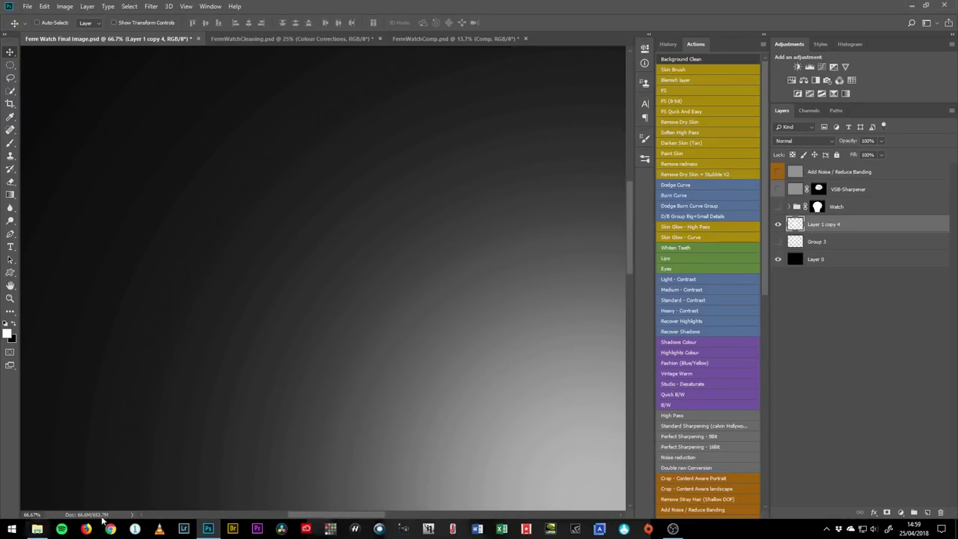
key("ctrl+plus")
key("ctrl+minus")
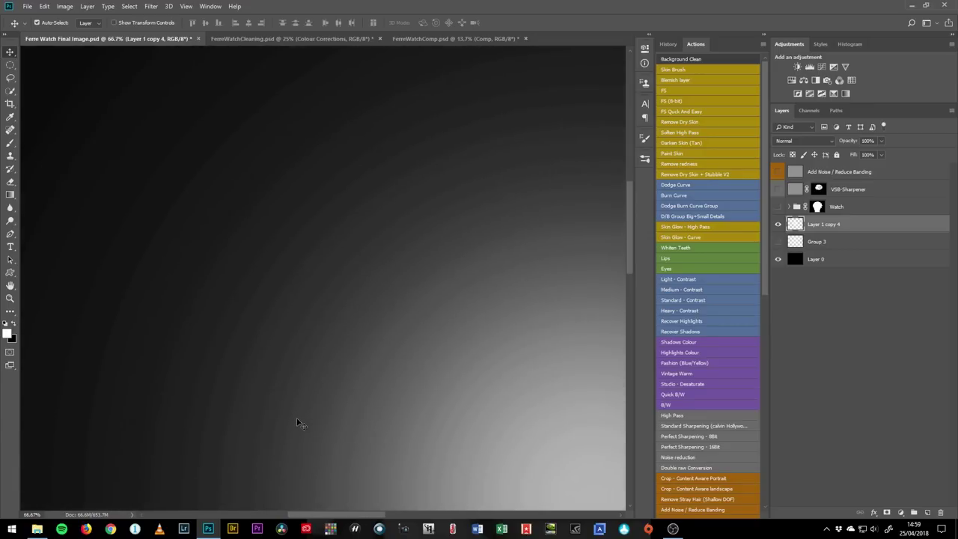
key("ctrl+plus")
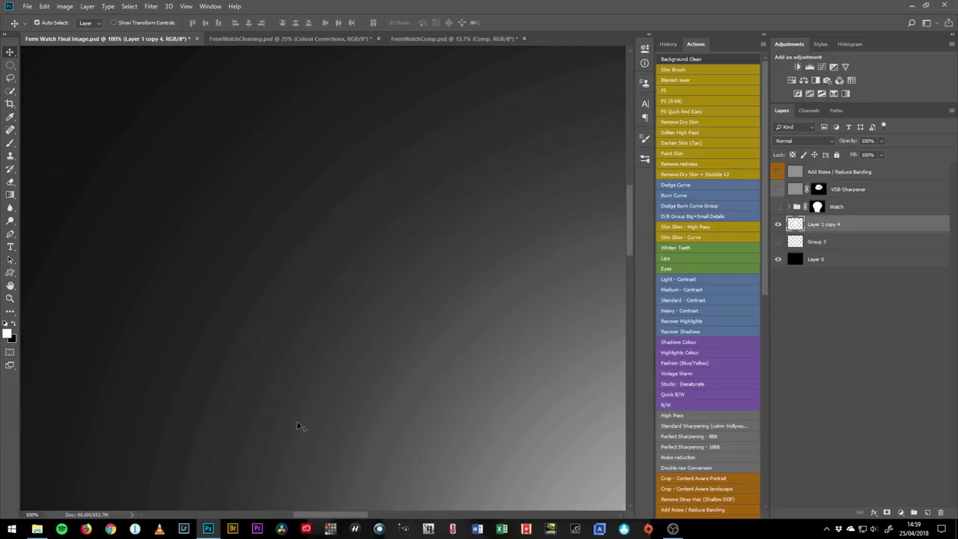
key("ctrl+plus")
key("ctrl+minus")
left_click_drag(467, 290, 386, 294)
Step: Hide the black Layer 0 and add a new black-filled layer directly above it
left_click(796, 265)
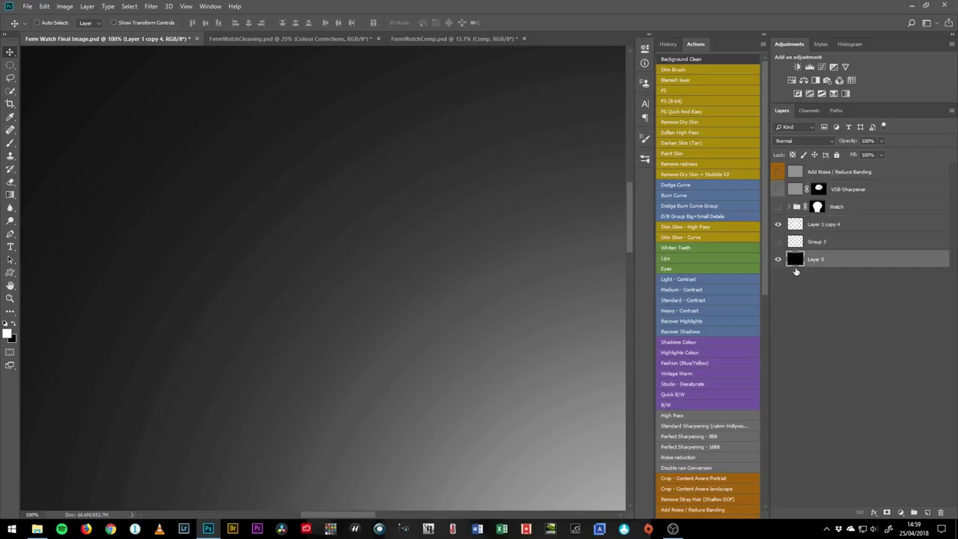
left_click(778, 259)
key("ctrl+shift+alt+n")
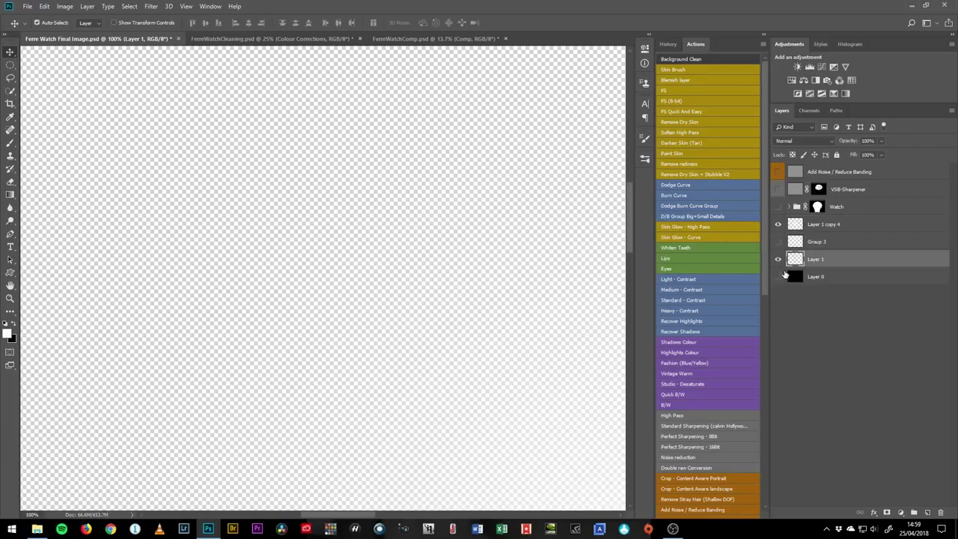
key("ctrl+BackSpace")
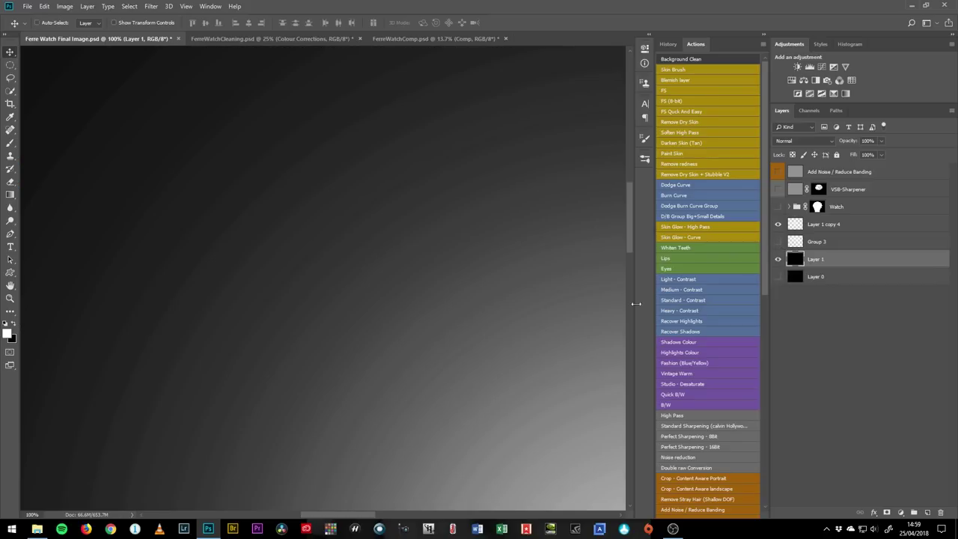
Step: Apply Add Noise to the new black layer at 2%, with Gaussian distribution and monochromatic noise
left_click(151, 7)
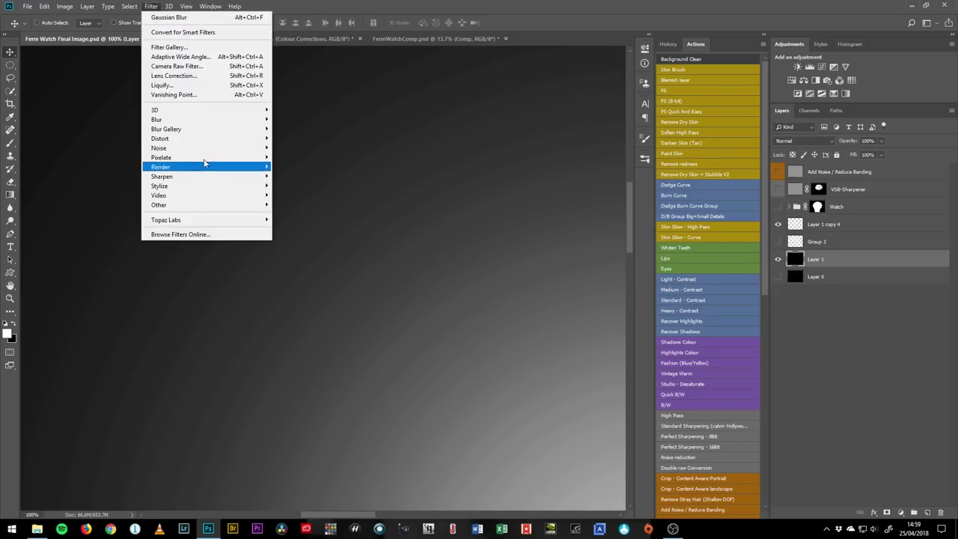
mouse_move(203, 148)
left_click(117, 147)
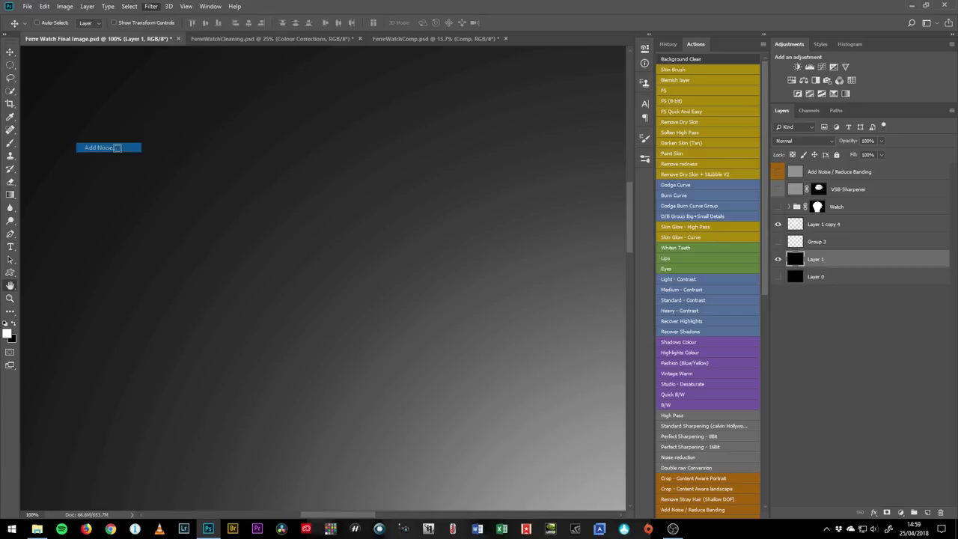
type("2")
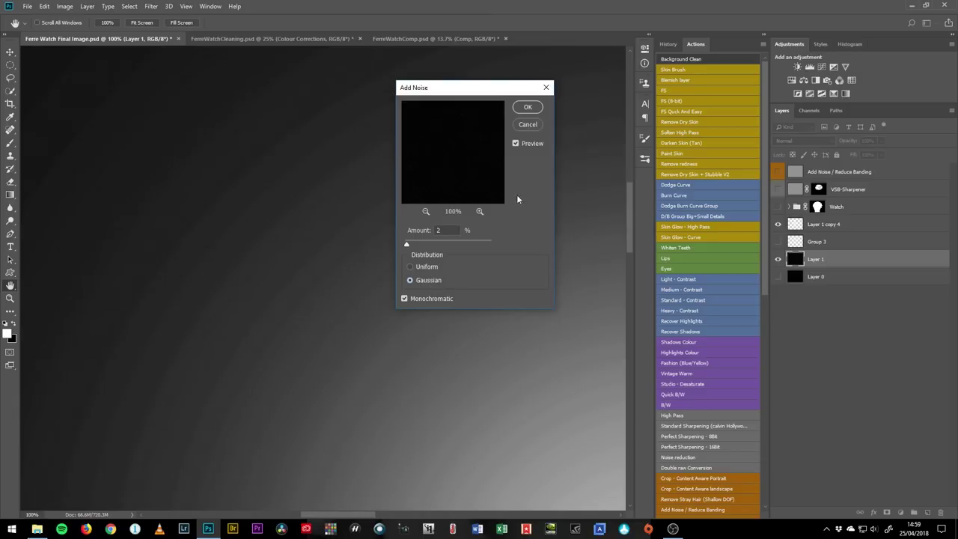
left_click(529, 107)
Step: Apply Add Noise to the merged glow layer with an amount of 5%, Gaussian and monochromatic
left_click(796, 224)
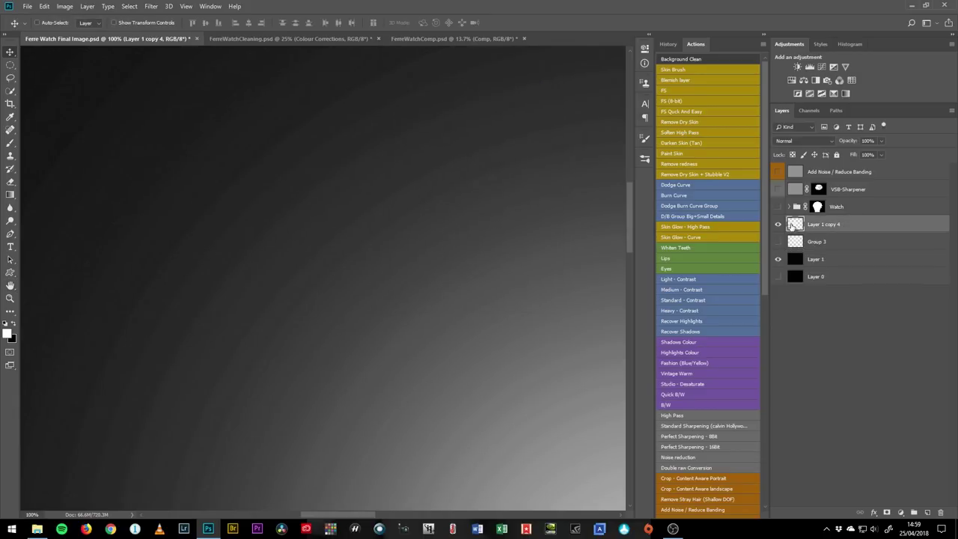
left_click(150, 6)
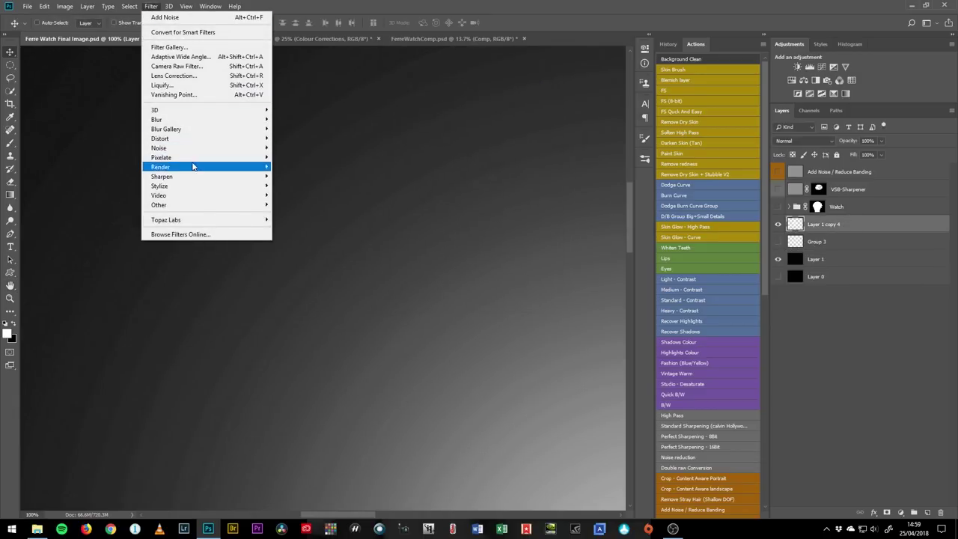
mouse_move(190, 148)
left_click(131, 148)
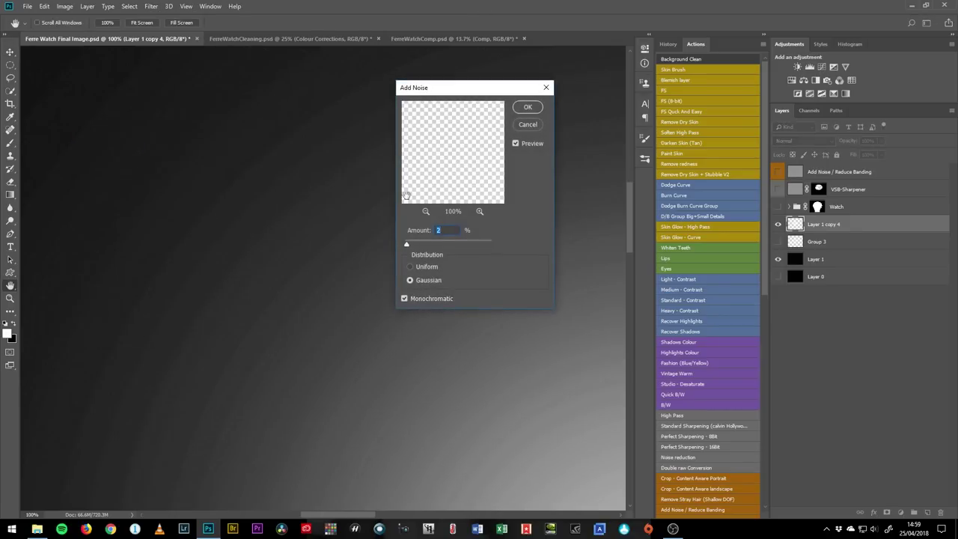
type("5")
key("Return")
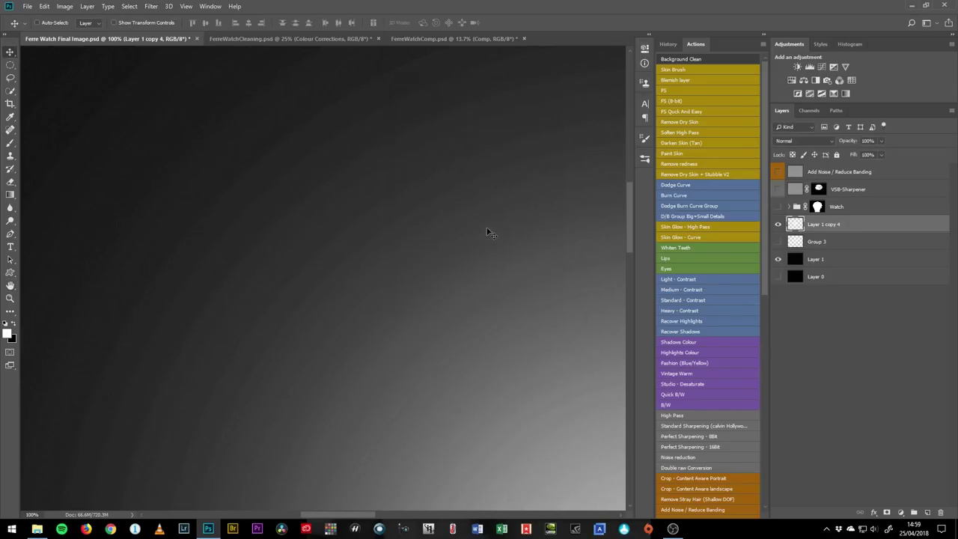
Step: Review the image's colour mode and bits-per-channel options without changing them
left_click(60, 8)
mouse_move(81, 20)
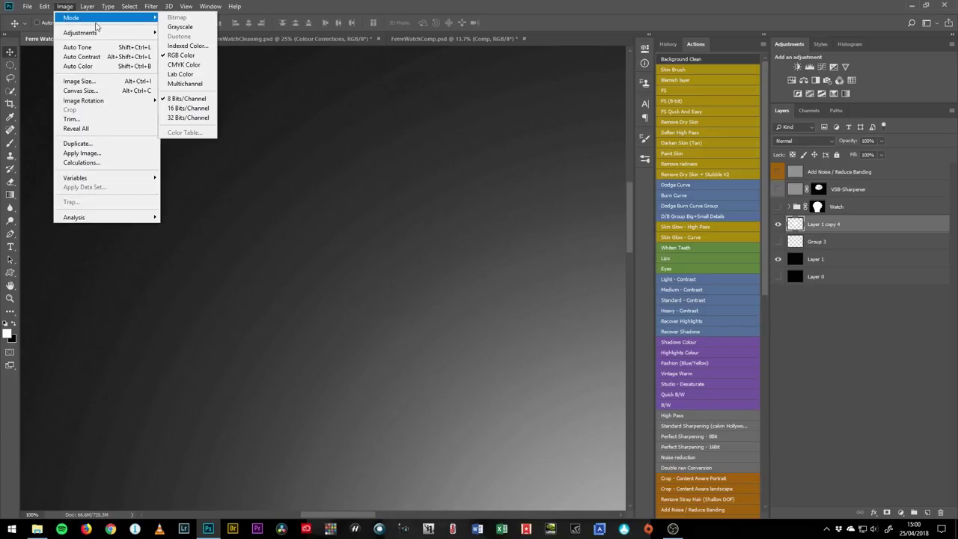
left_click(579, 8)
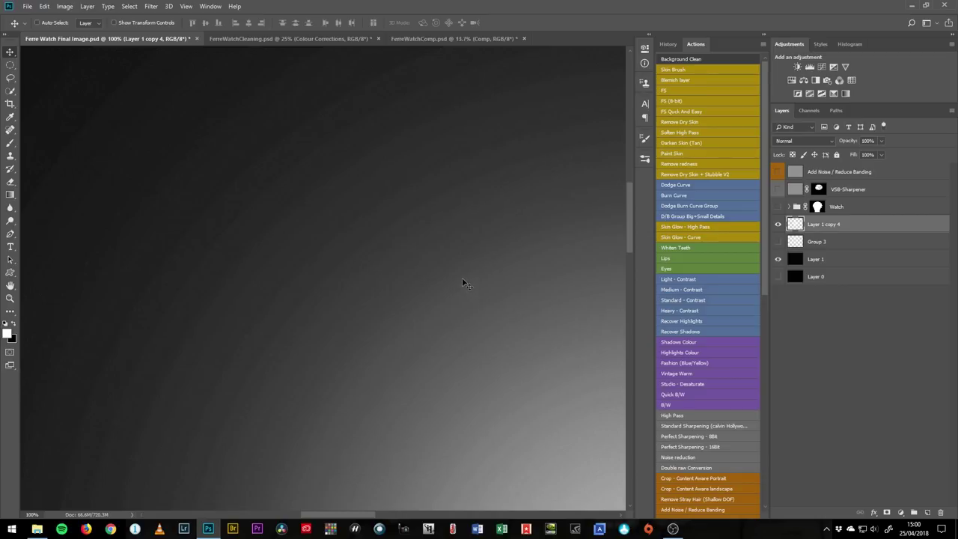
Step: Delete the merged glow and noisy black layers, show the original Group 3 glow and Layer 0, and inspect the background
key("ctrl+0")
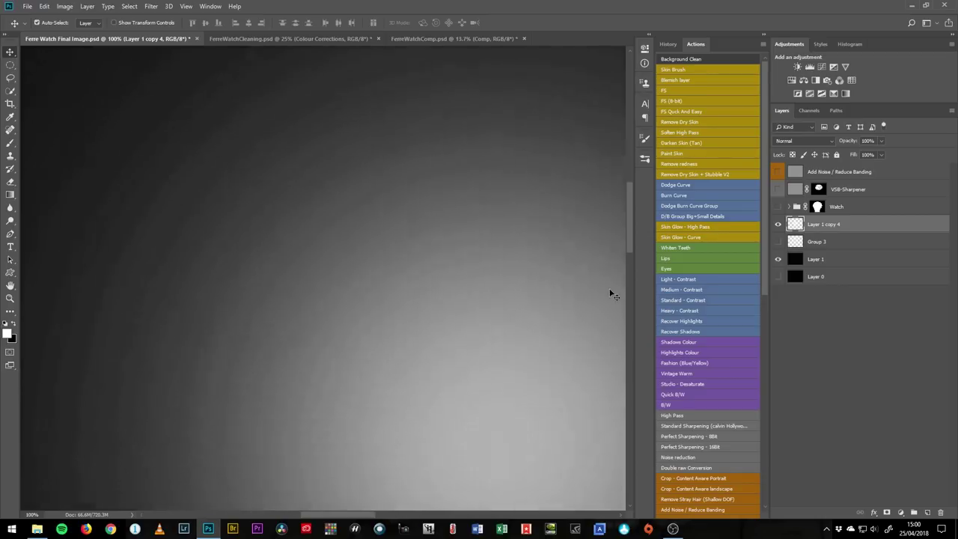
key("Delete")
key("Delete")
left_click(778, 241)
left_click(779, 229)
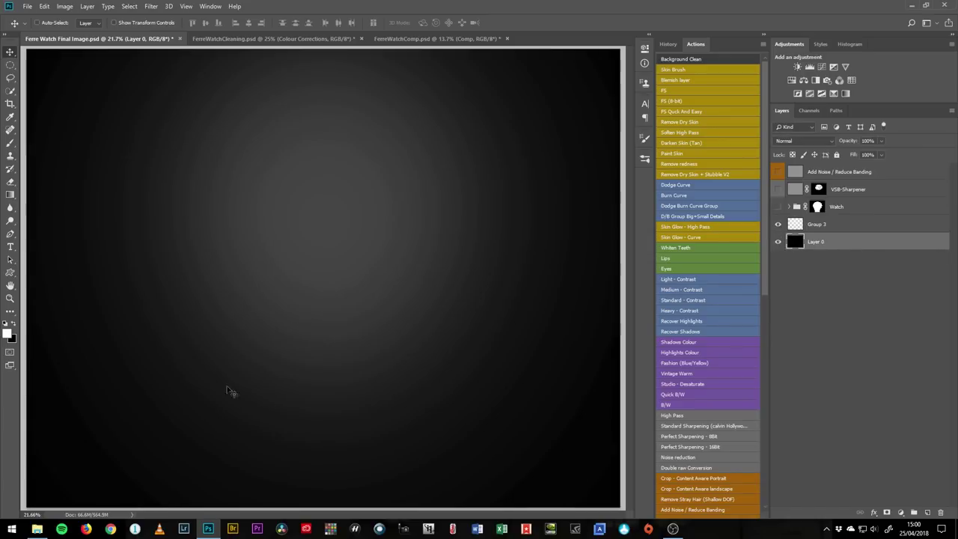
key("ctrl+space")
left_click_drag(174, 155, 241, 255)
key("z")
key("ctrl+0")
key("ctrl+minus")
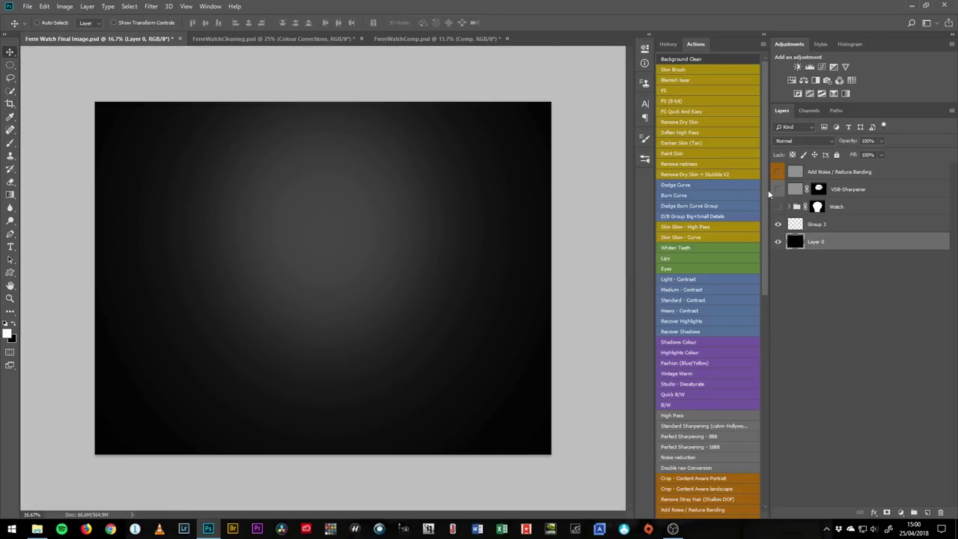
Step: Show and expand the Watch group, hiding its adjustment layers and Top crown group so only FerreWatchCleaning shows
left_click(818, 207)
left_click(778, 207)
left_click(789, 206)
left_click_drag(778, 304, 777, 224)
left_click(783, 329)
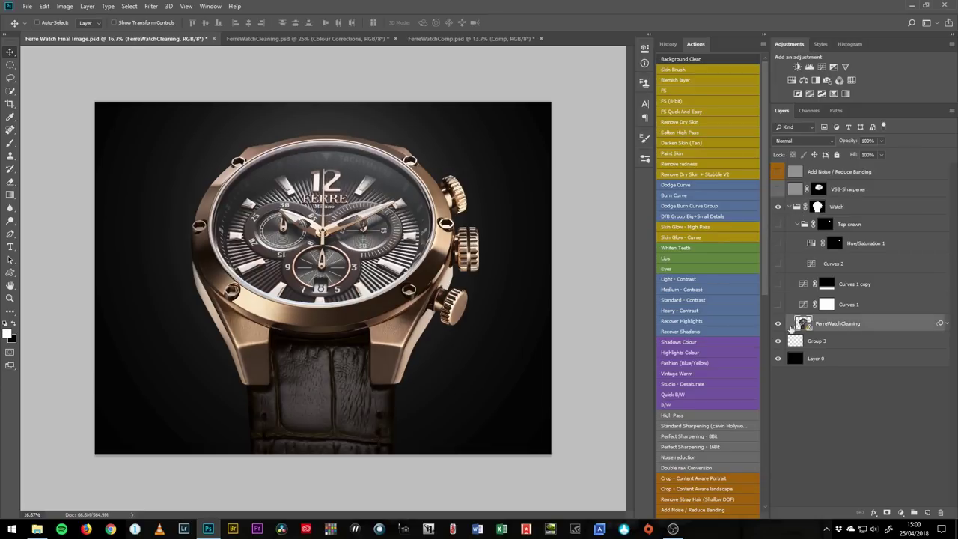
Step: Display the Curves 1 settings and turn on the Curves 1 and Curves 1 copy layers
left_click(873, 305)
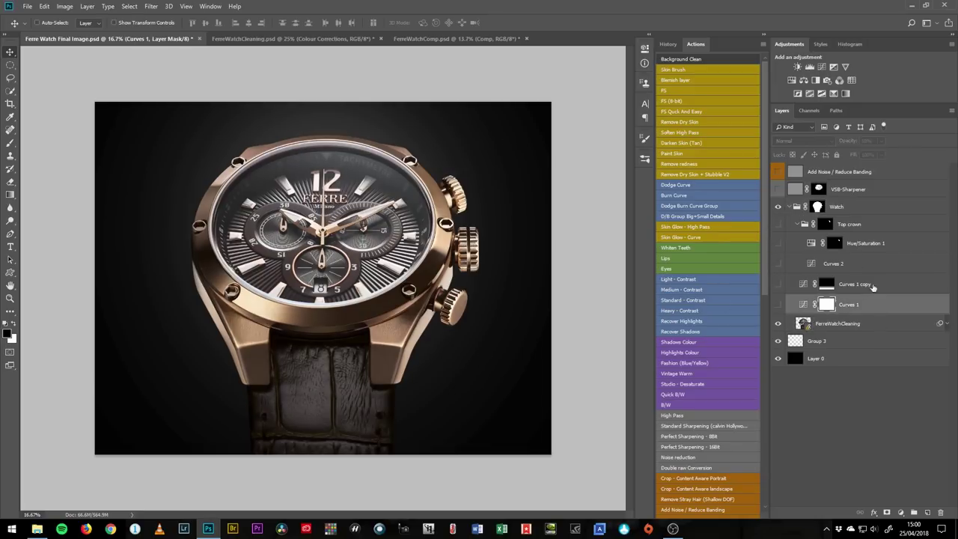
double_click(800, 306)
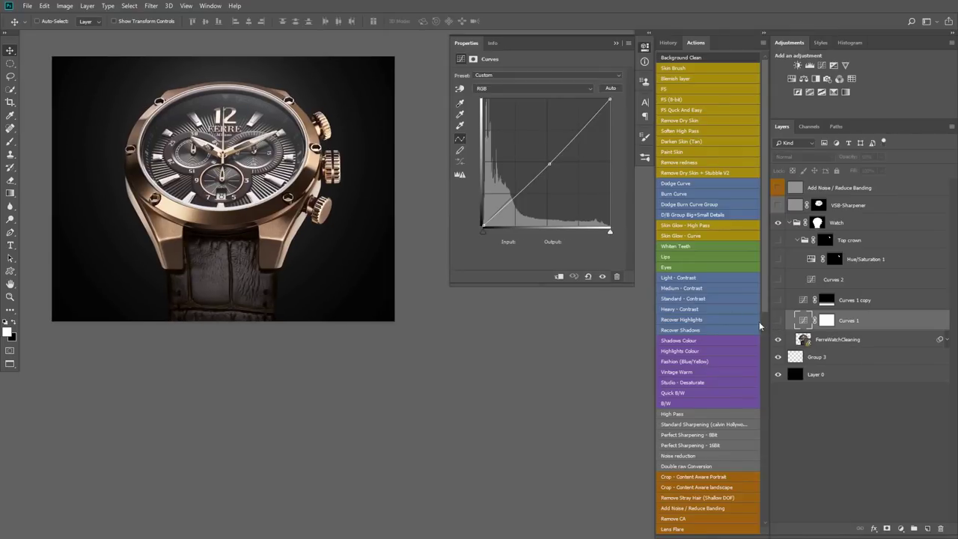
left_click(780, 322)
left_click(779, 303)
left_click(780, 301)
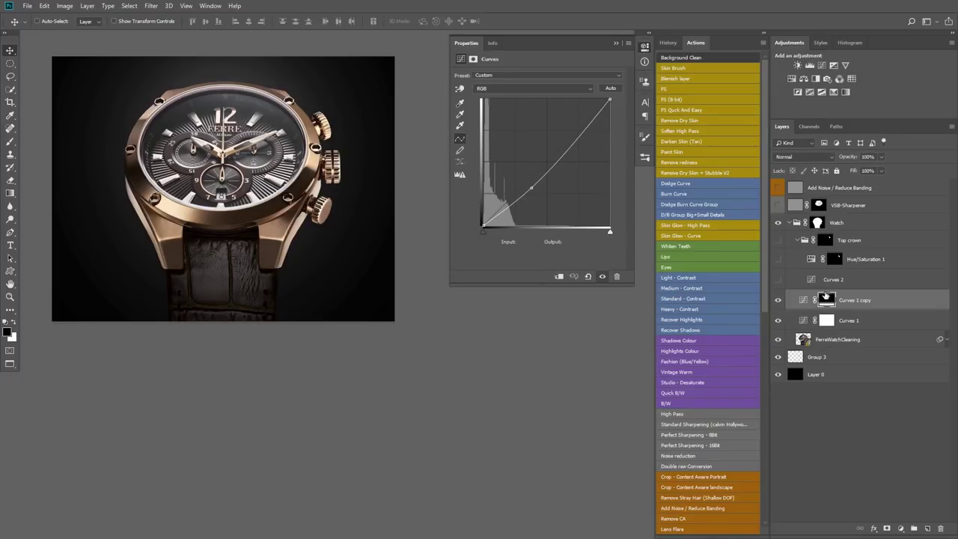
Step: Turn on Curves 2 in the Top crown group, compare it off and on, and display the Hue/Saturation 1 settings
left_click(847, 281)
left_click(780, 280)
left_click(778, 280)
left_click(778, 280)
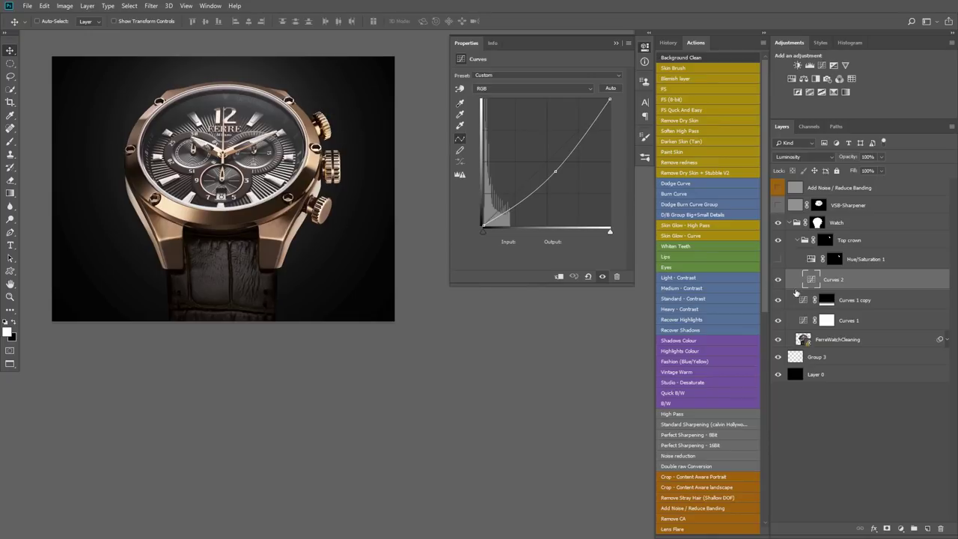
left_click(778, 280)
left_click(778, 280)
left_click(778, 280)
left_click(778, 280)
left_click(868, 260)
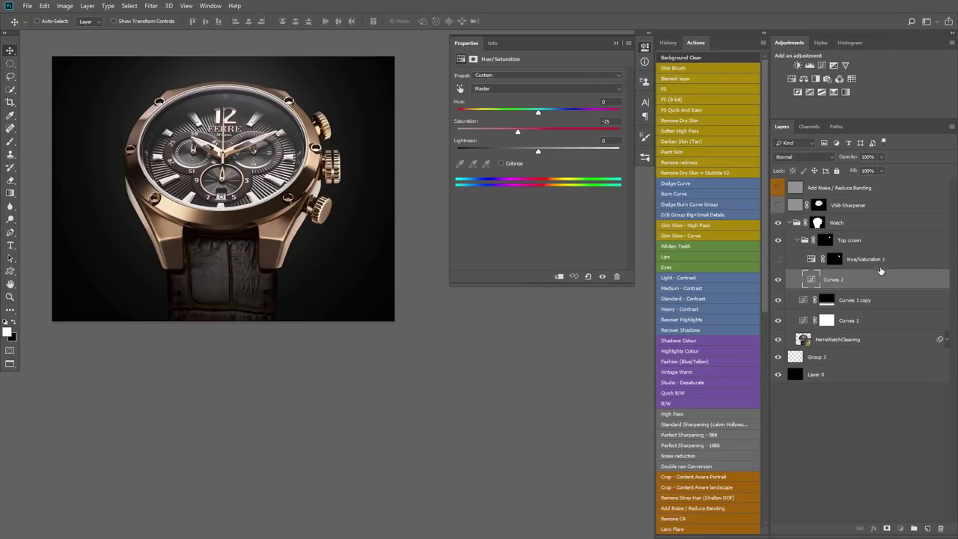
Step: Collapse the Top crown and Watch groups, and turn on the VSB-Sharpener and Add Noise / Reduce Banding layers
left_click(798, 239)
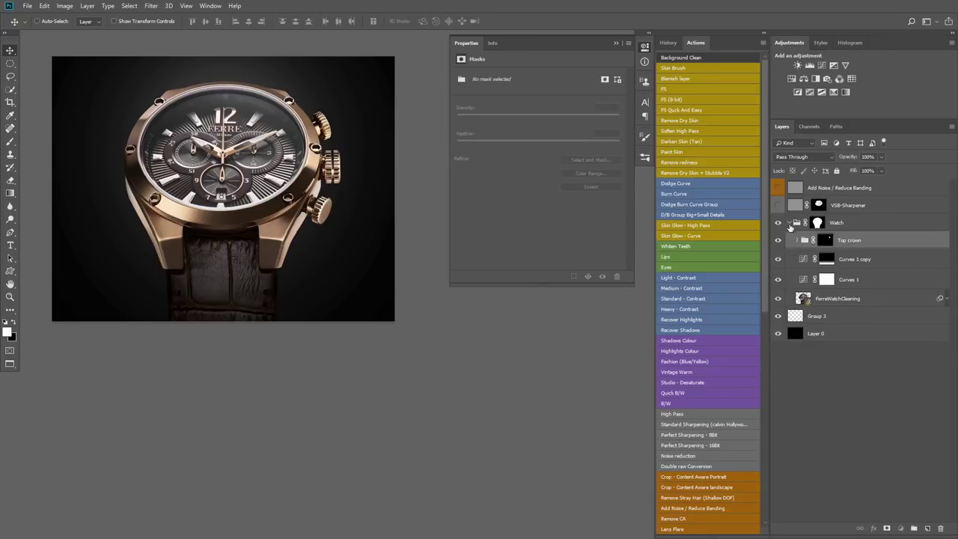
left_click(789, 222)
left_click(798, 212)
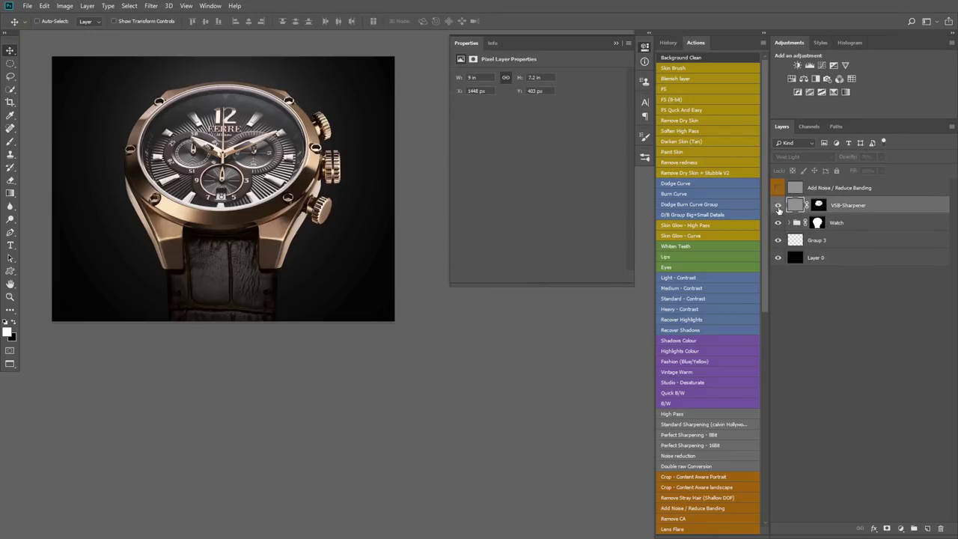
left_click(834, 189)
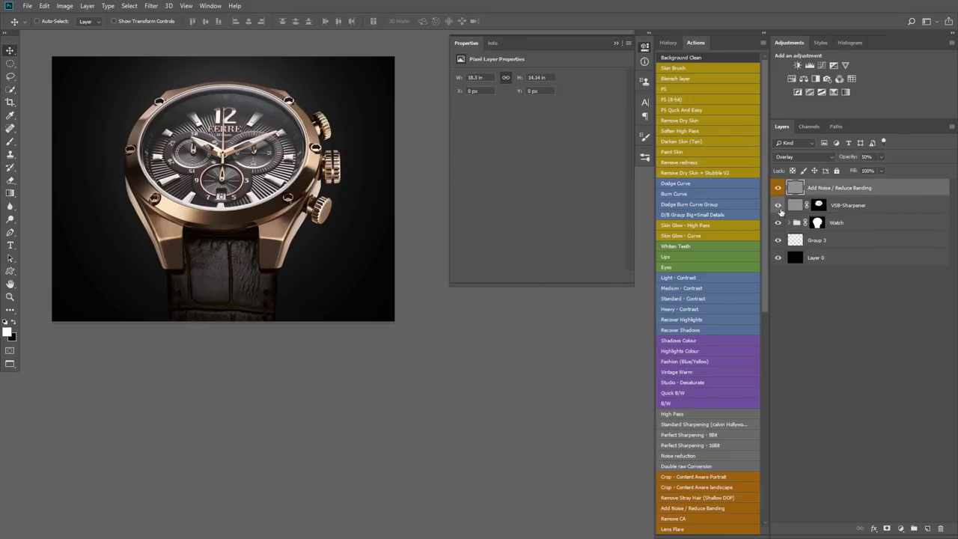